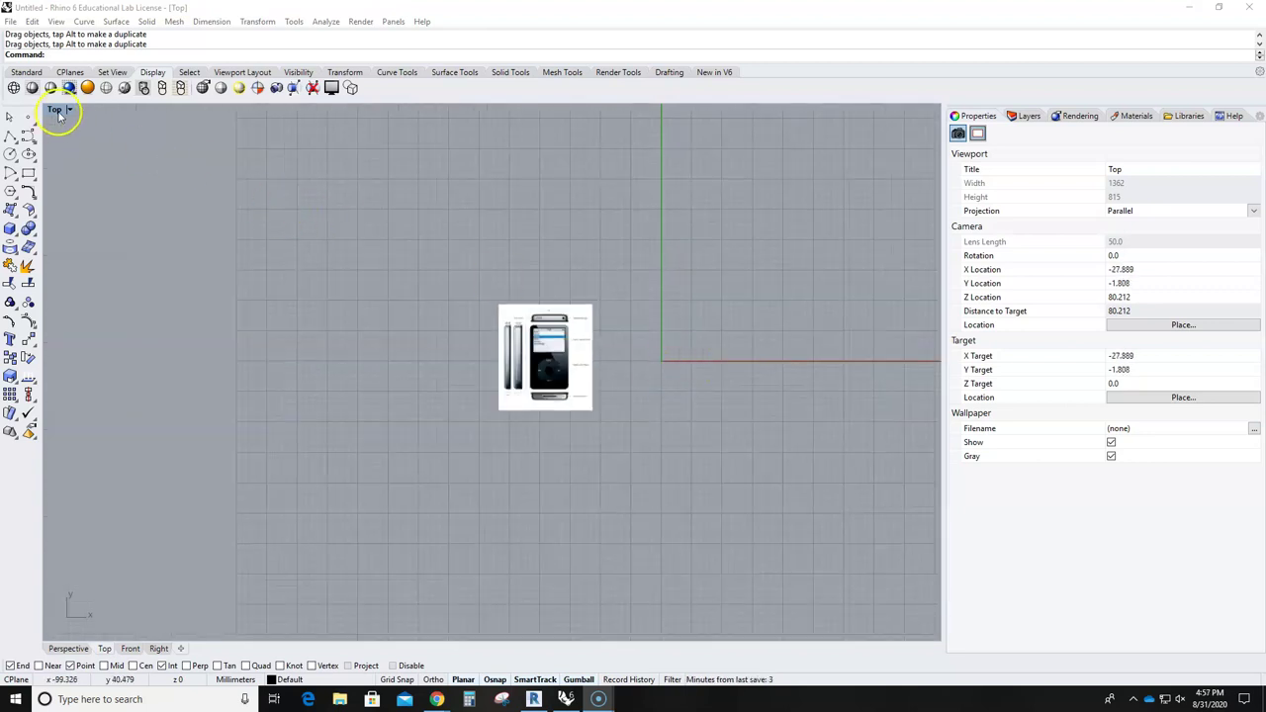
Pan and zoom to frame the iPod reference picture in the Top view
middle_click(587, 441)
right_click_drag(667, 418, 534, 419)
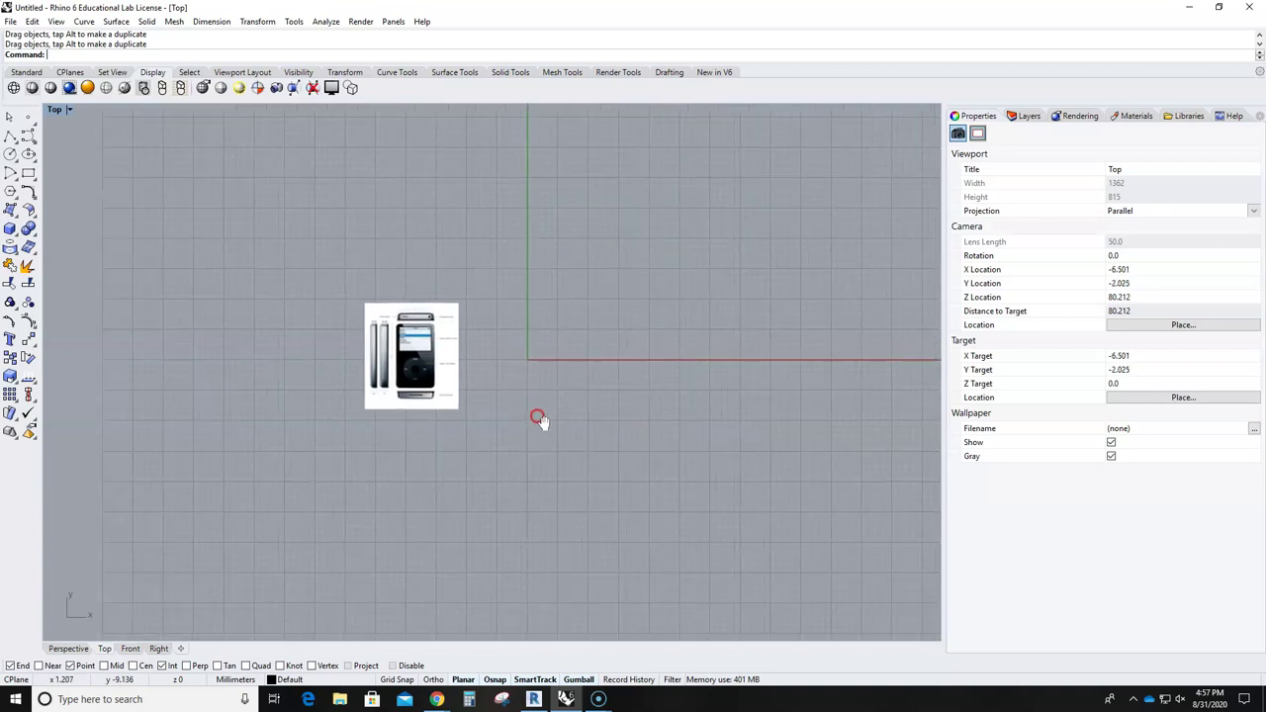
scroll(498, 403, "up", 2)
left_click(353, 353)
scroll(366, 361, "up", 3)
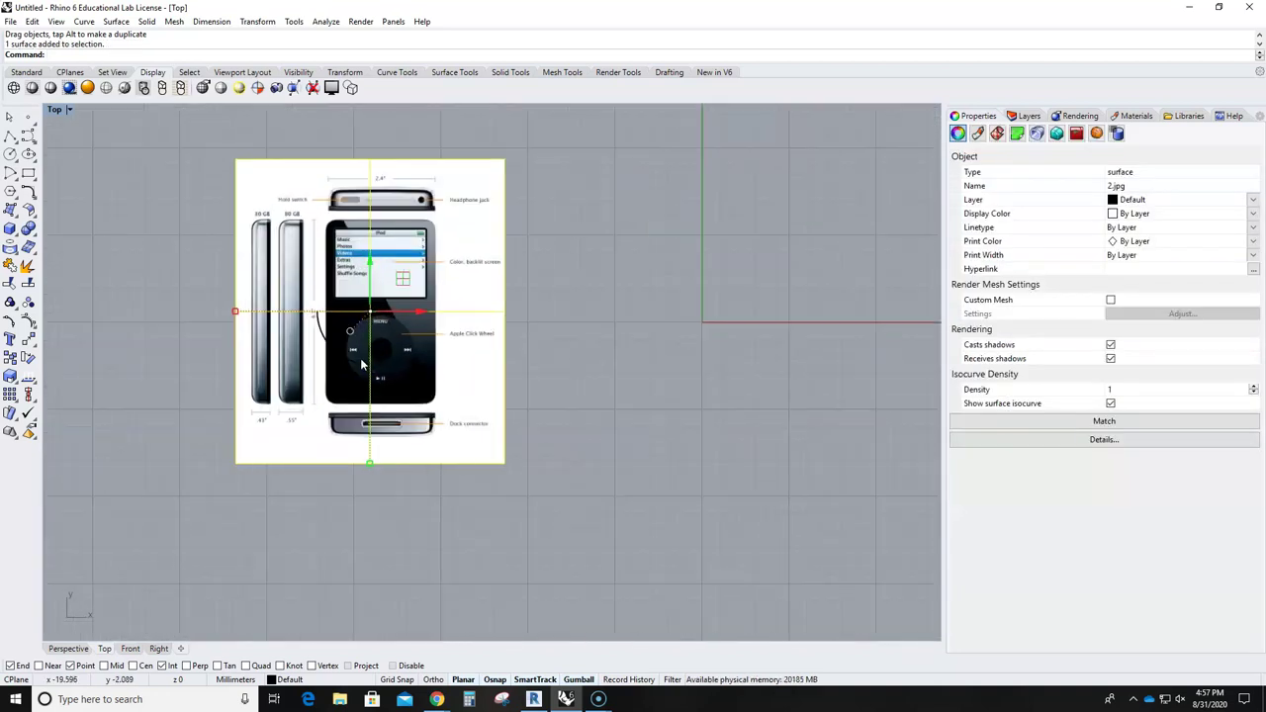
scroll(361, 366, "up", 2)
left_click(334, 305)
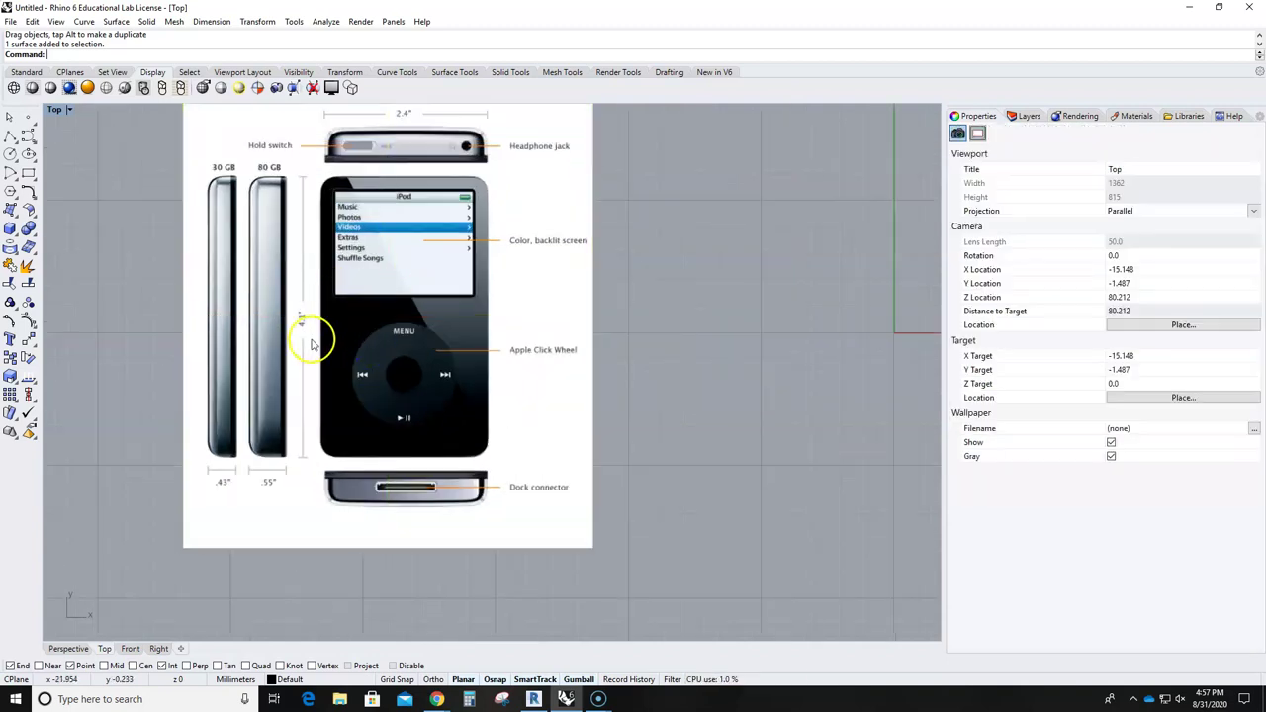
scroll(306, 346, "up", 1)
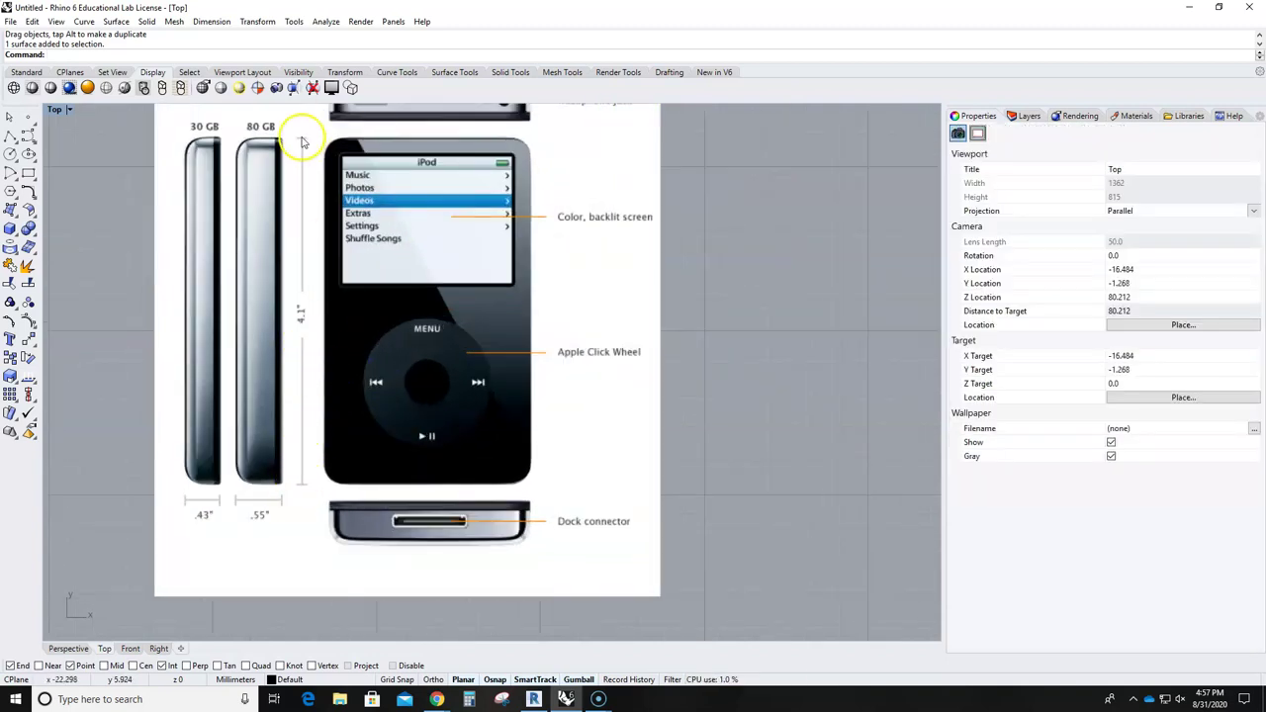
scroll(308, 294, "down", 3)
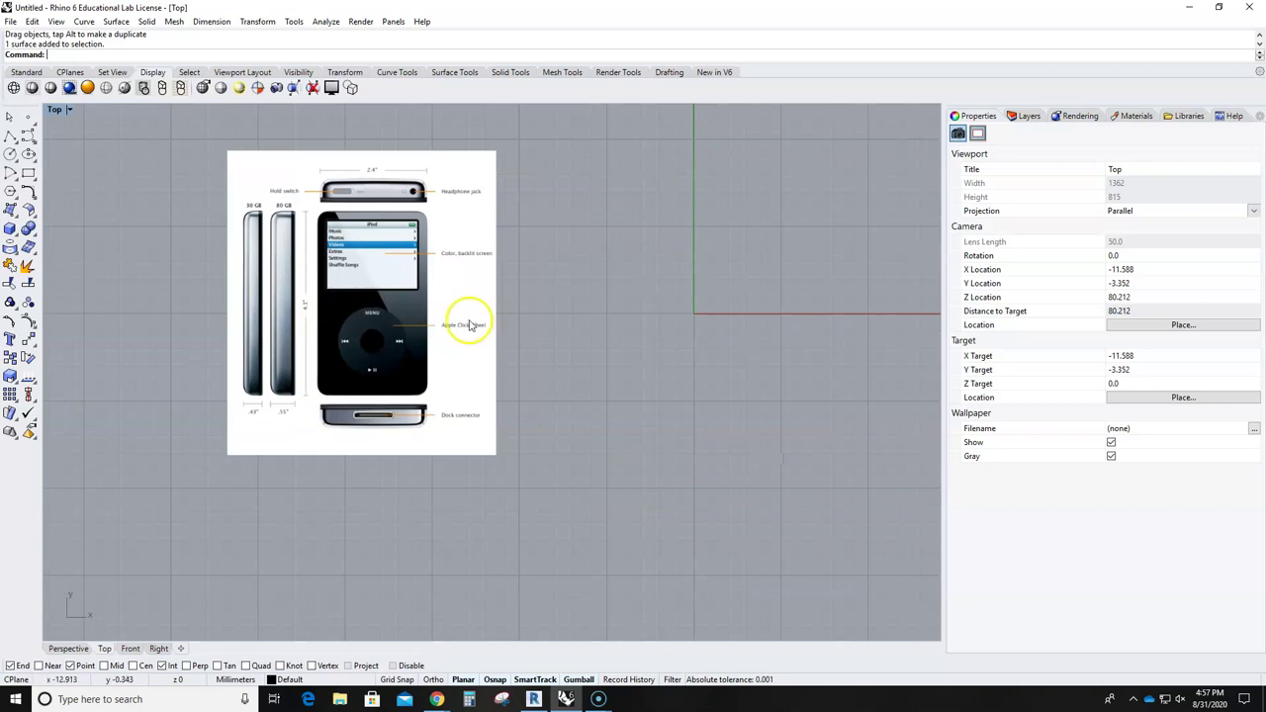
Change model units from millimeters to inches, scaling the reference picture down to match
type("its")
key("Return")
left_click(735, 179)
left_click(668, 250)
left_click(741, 545)
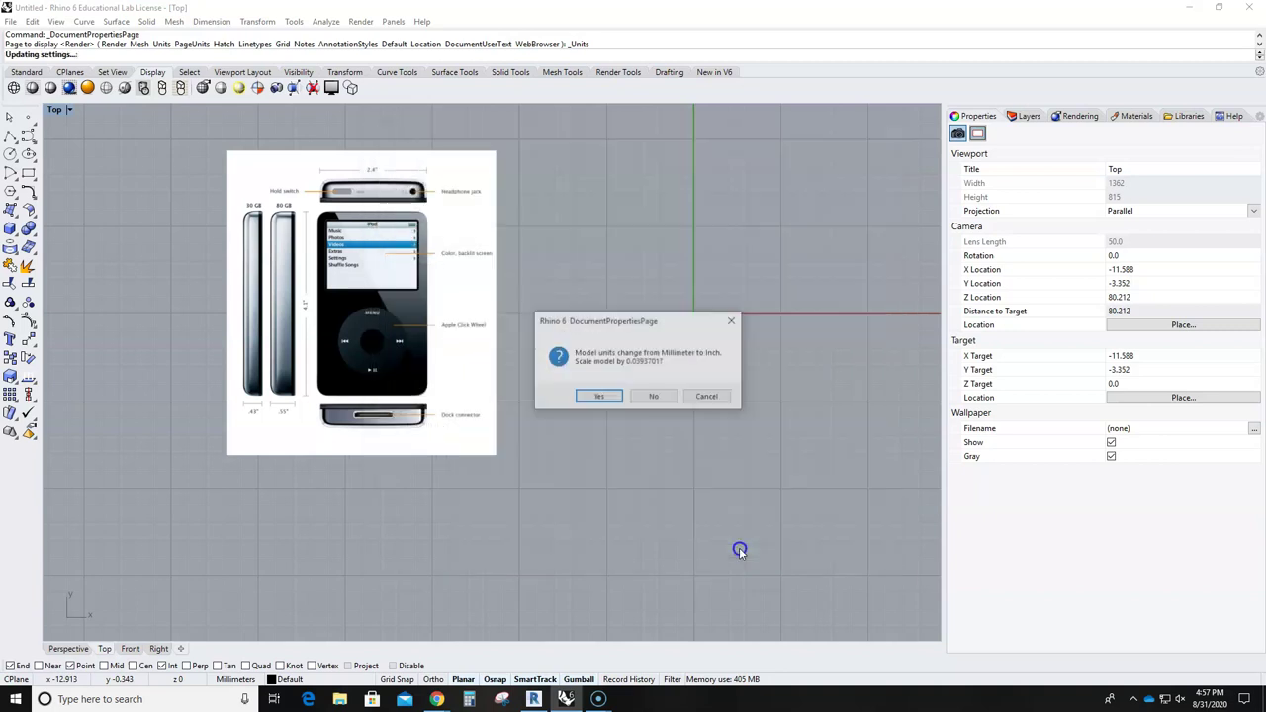
left_click(599, 395)
scroll(759, 307, "up", 5)
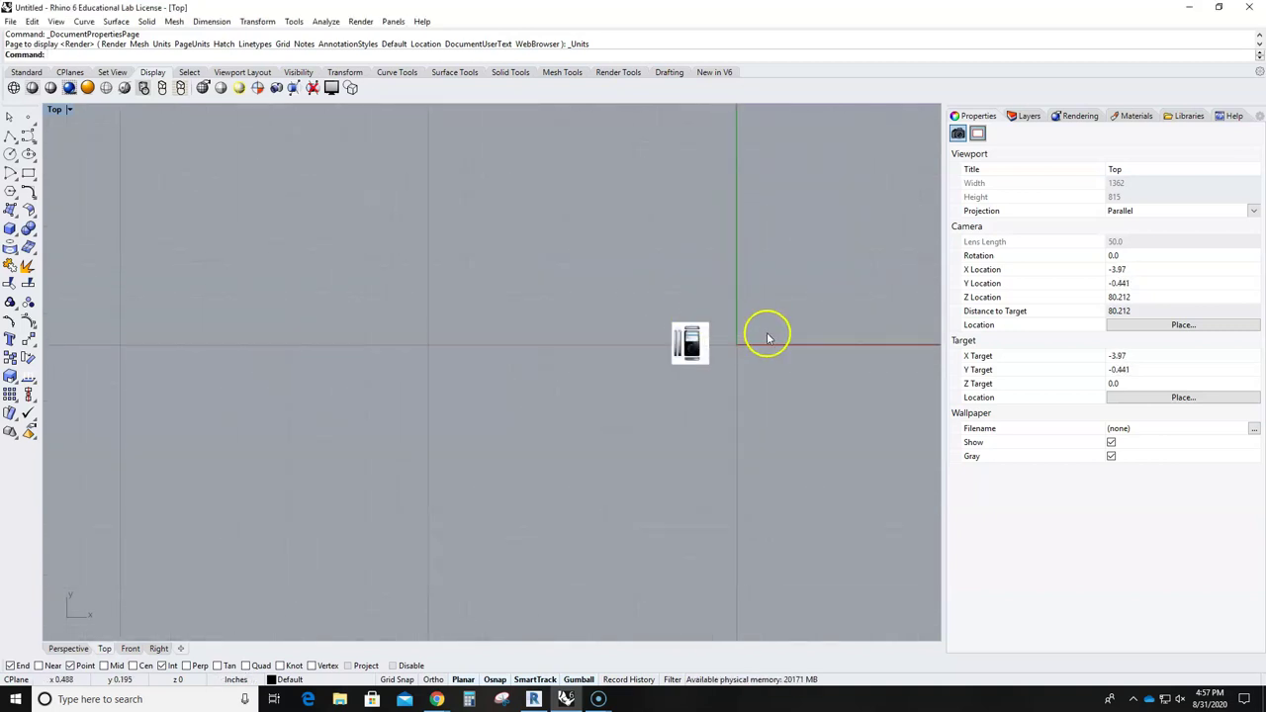
right_click_drag(740, 378, 572, 374)
scroll(570, 361, "up", 6)
Scale the reference picture by its 4.1" height line so it measures 4.1 inches
left_click(334, 355)
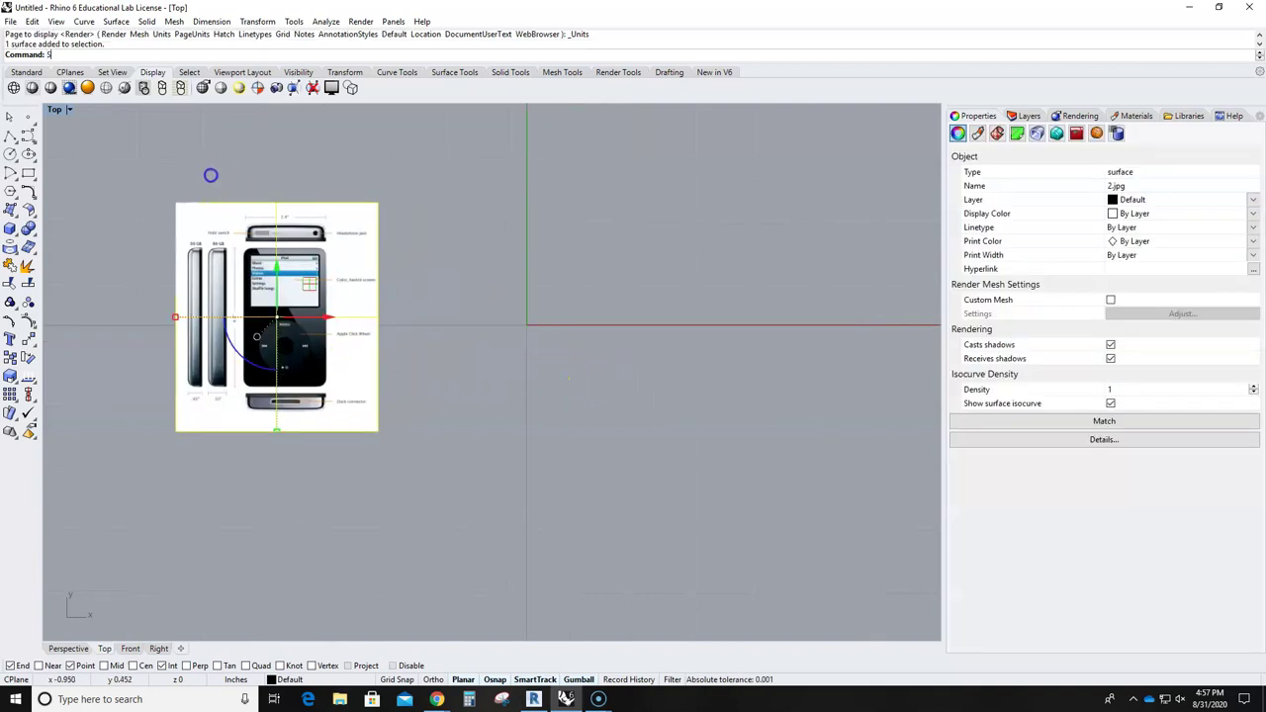
key("Return")
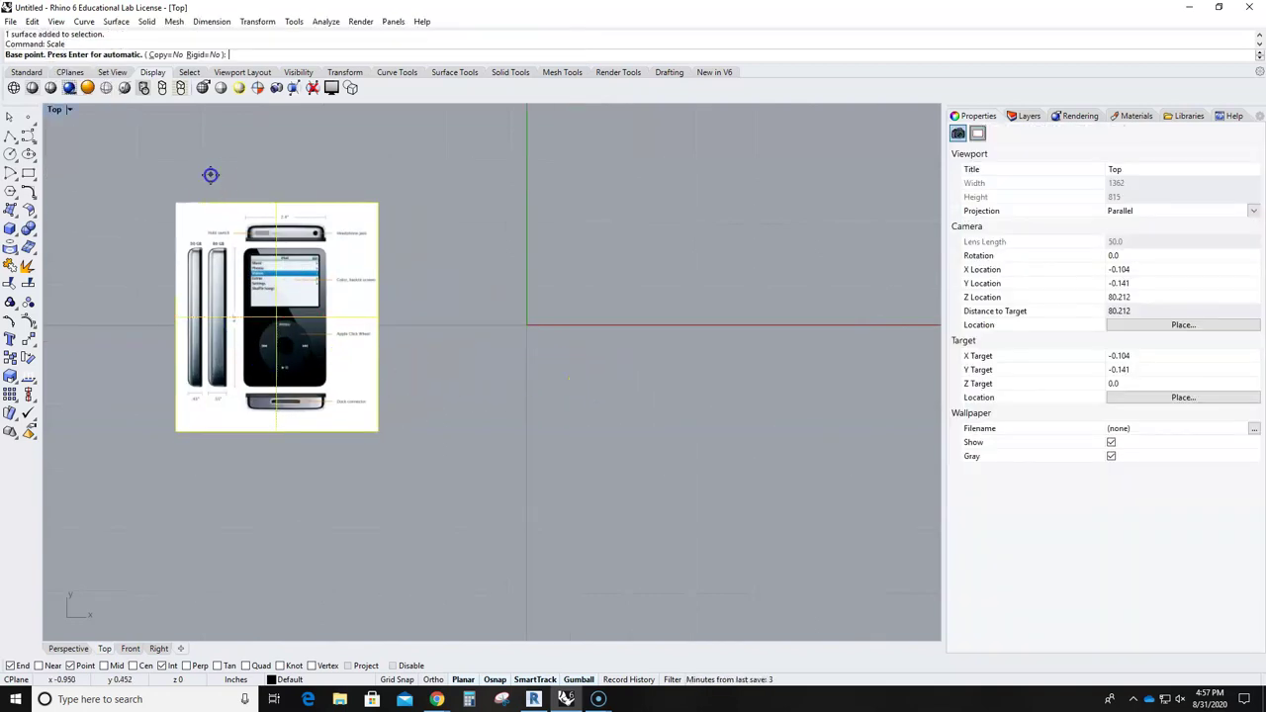
scroll(212, 396, "up", 5)
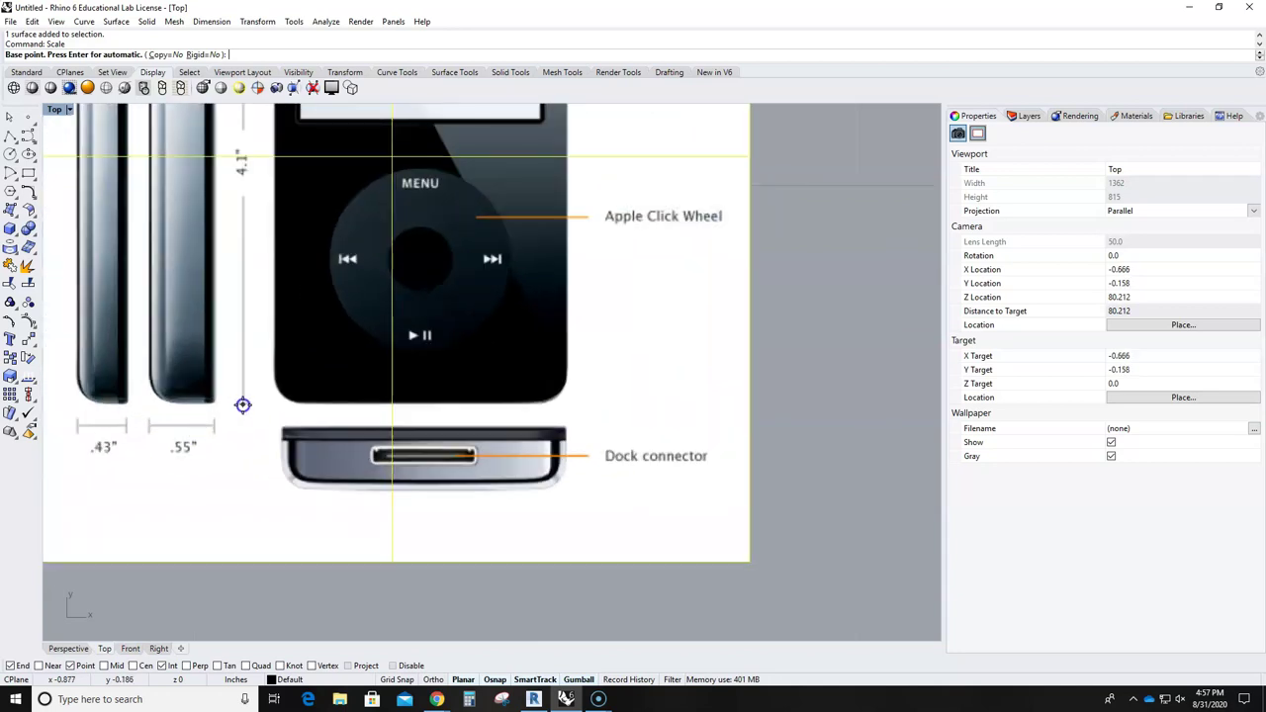
left_click(243, 405)
scroll(263, 138, "down", 3)
scroll(254, 133, "up", 4)
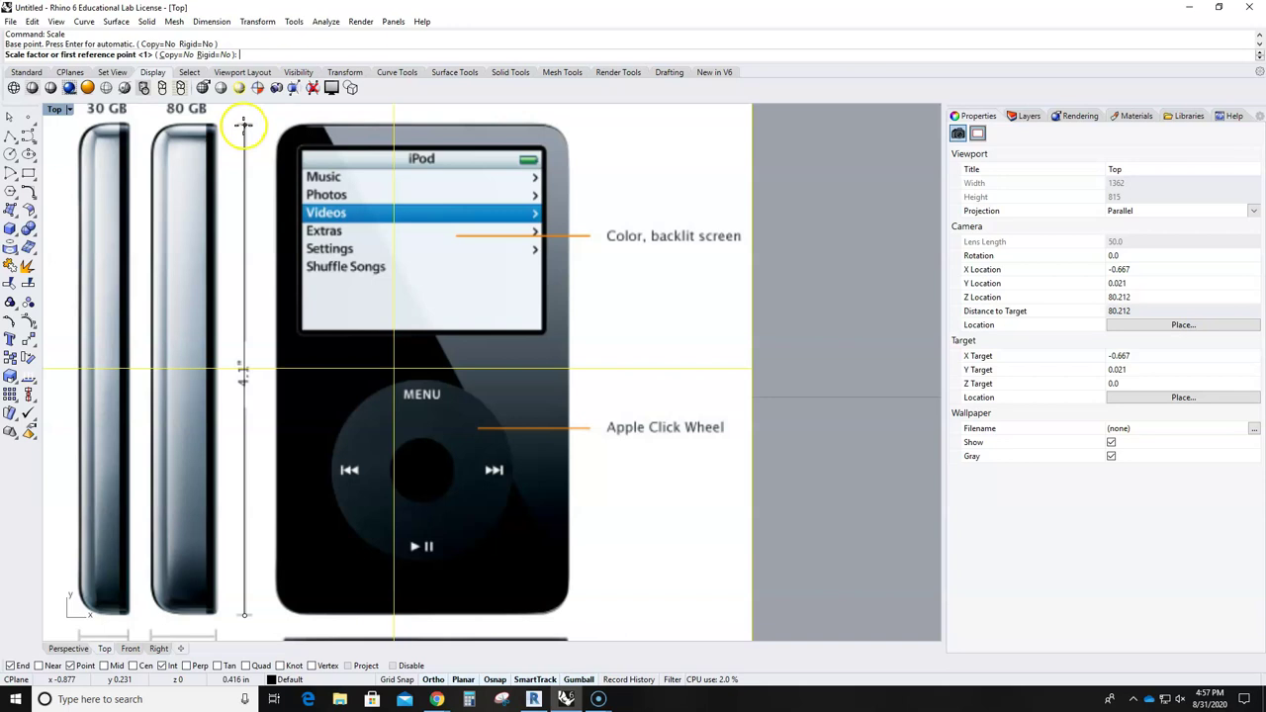
left_click(244, 123)
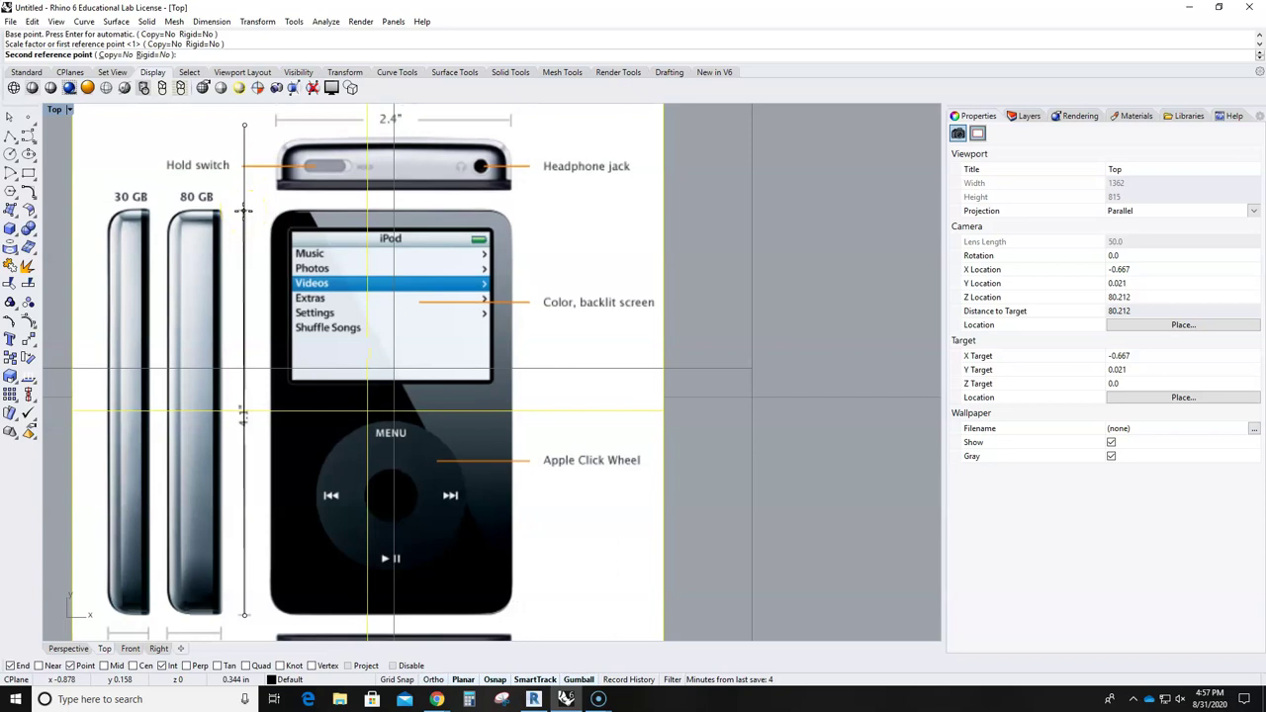
type("4.1")
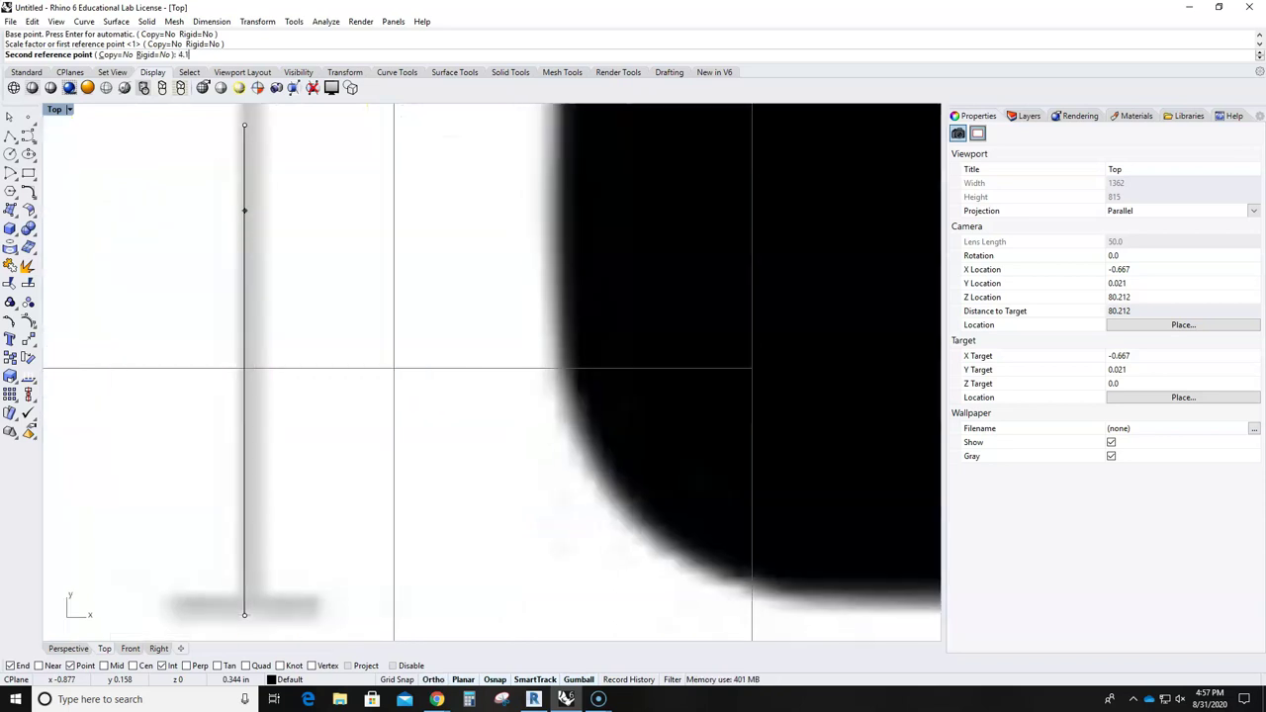
key("Return")
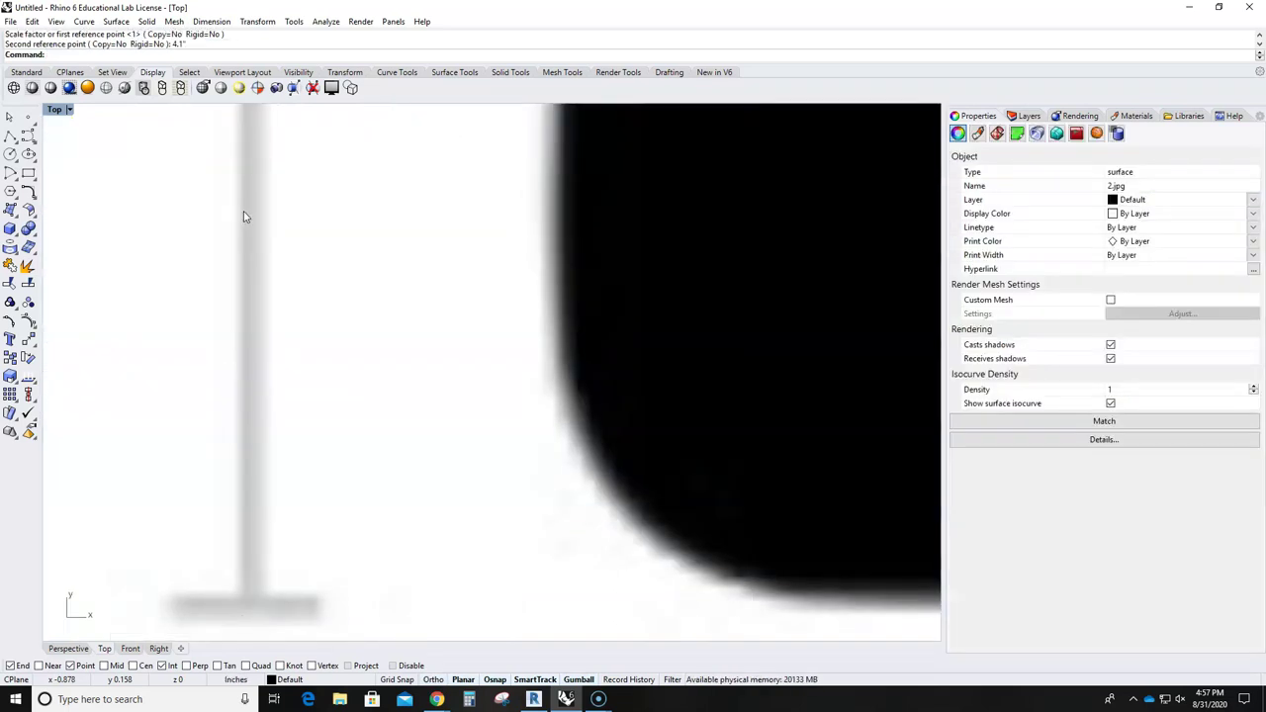
scroll(461, 316, "down", 8)
key("Escape")
Move the reference picture to the left of the origin
scroll(468, 324, "down", 3)
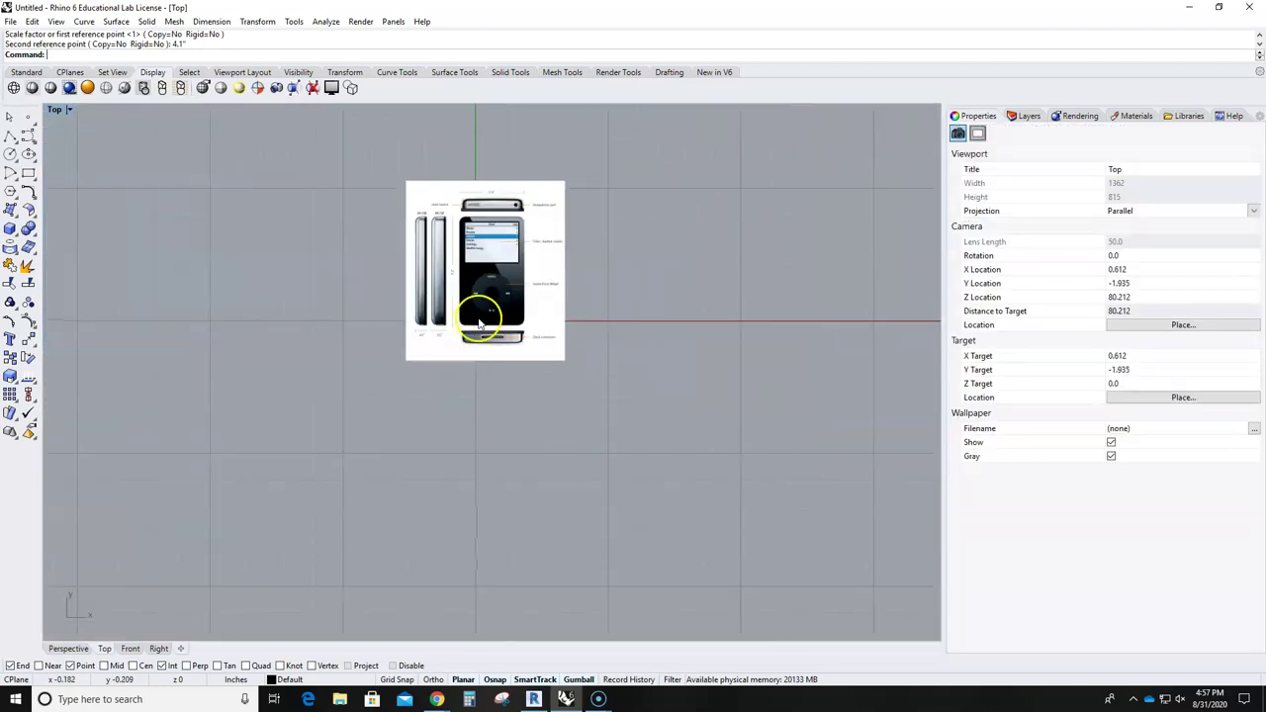
scroll(593, 237, "up", 2)
left_click(503, 288)
left_click_drag(502, 288, 284, 288)
Measure the iPod body's height in the picture with a dimension, reading about 4.22
key("Escape")
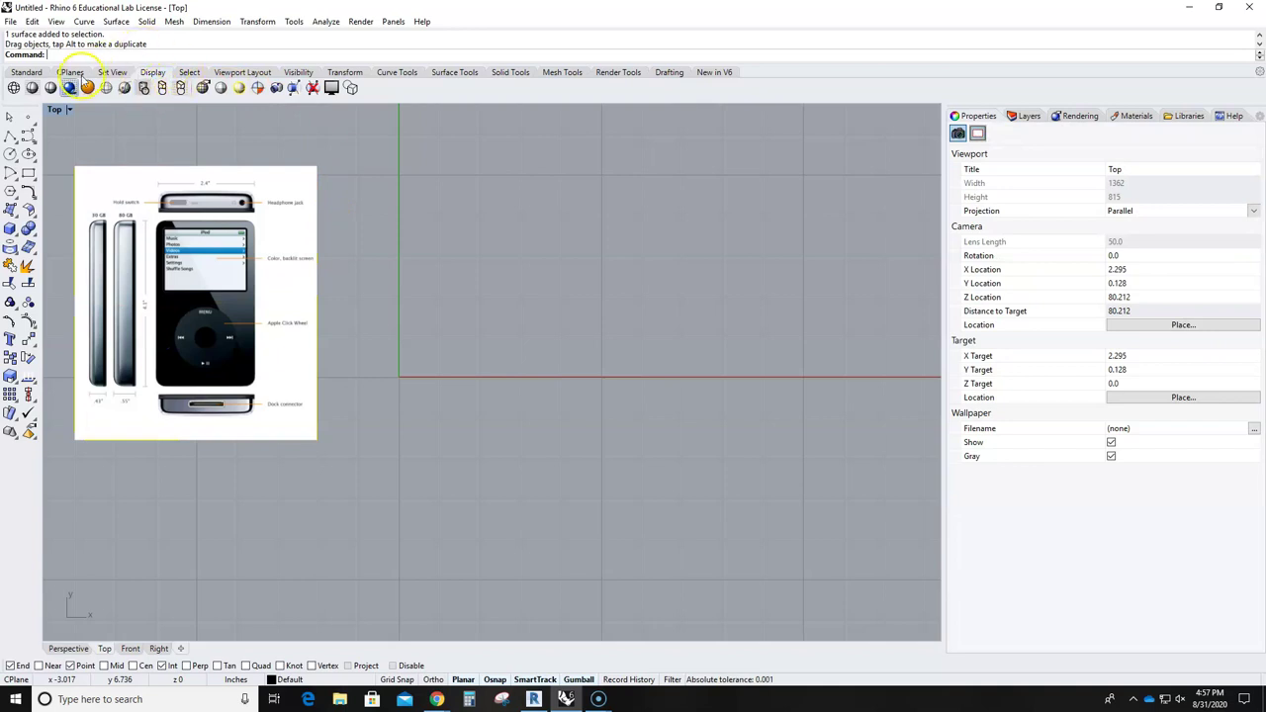
left_click(26, 73)
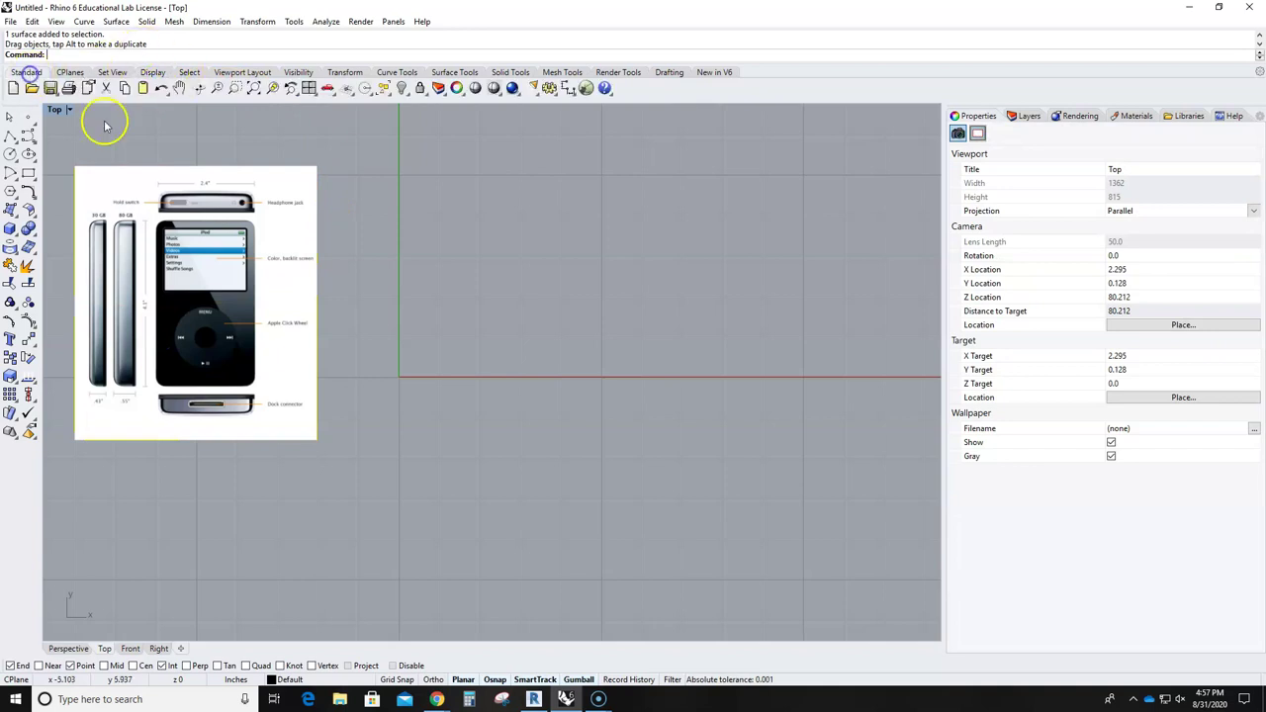
left_click(569, 89)
left_click(245, 391)
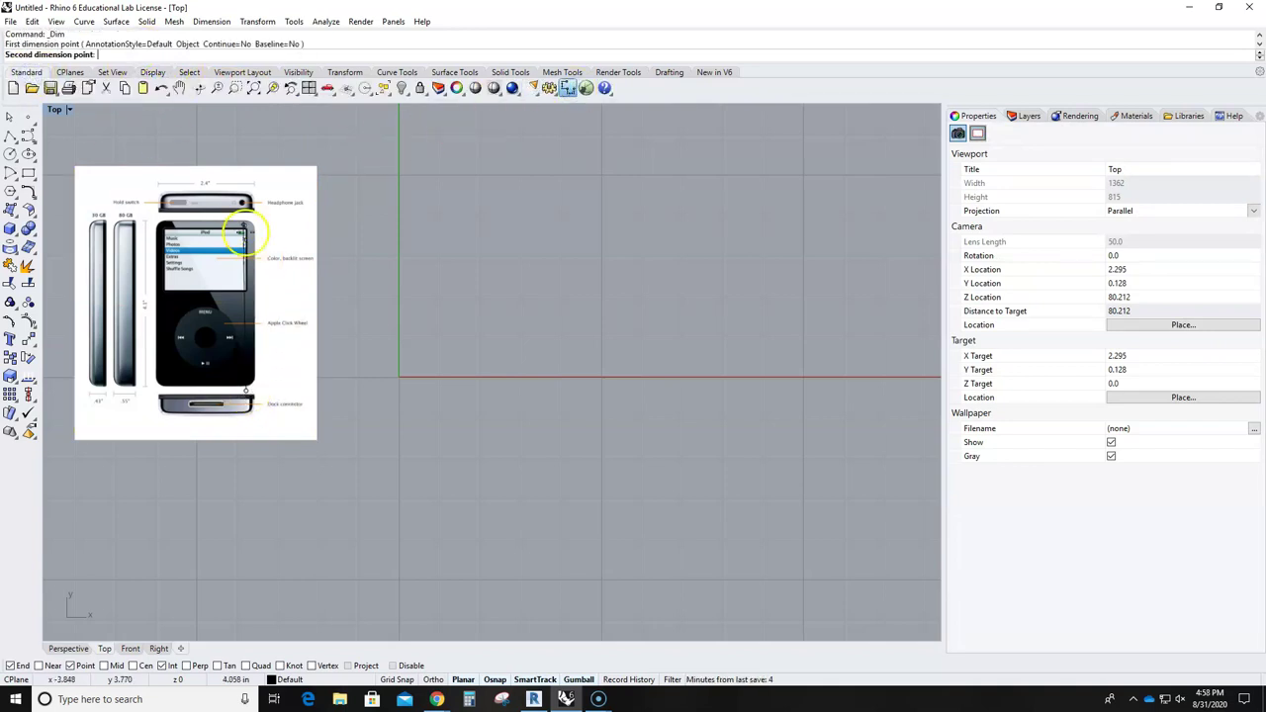
left_click(244, 210)
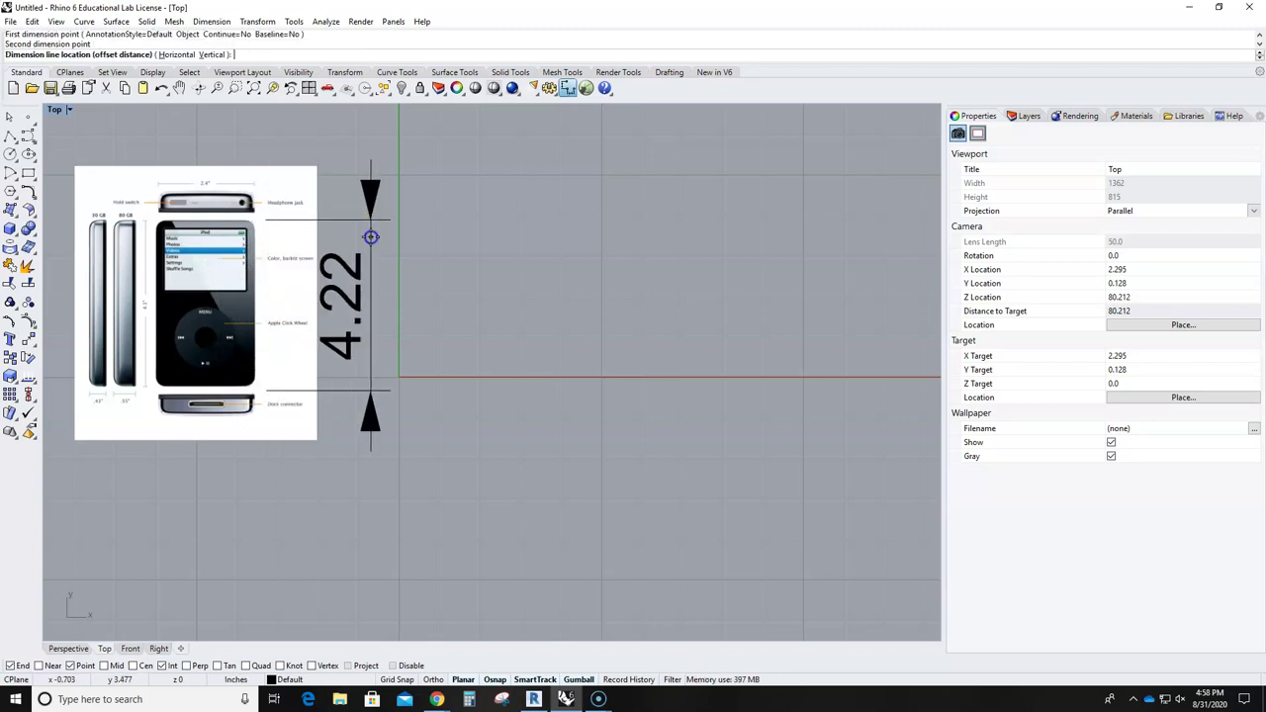
key("Escape")
Shift the reference picture slightly up and to the left
scroll(330, 297, "down", 2)
right_click_drag(352, 321, 532, 422)
scroll(495, 368, "up", 4)
scroll(532, 422, "down", 1)
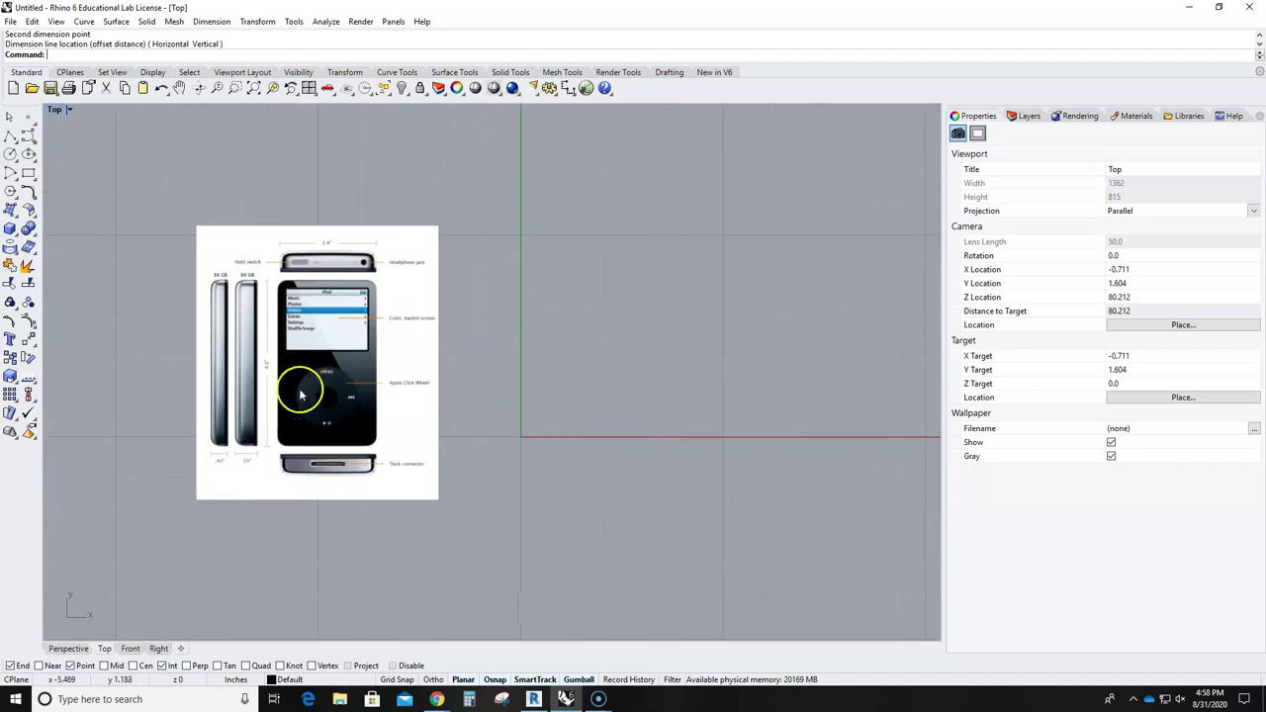
left_click_drag(309, 387, 273, 362)
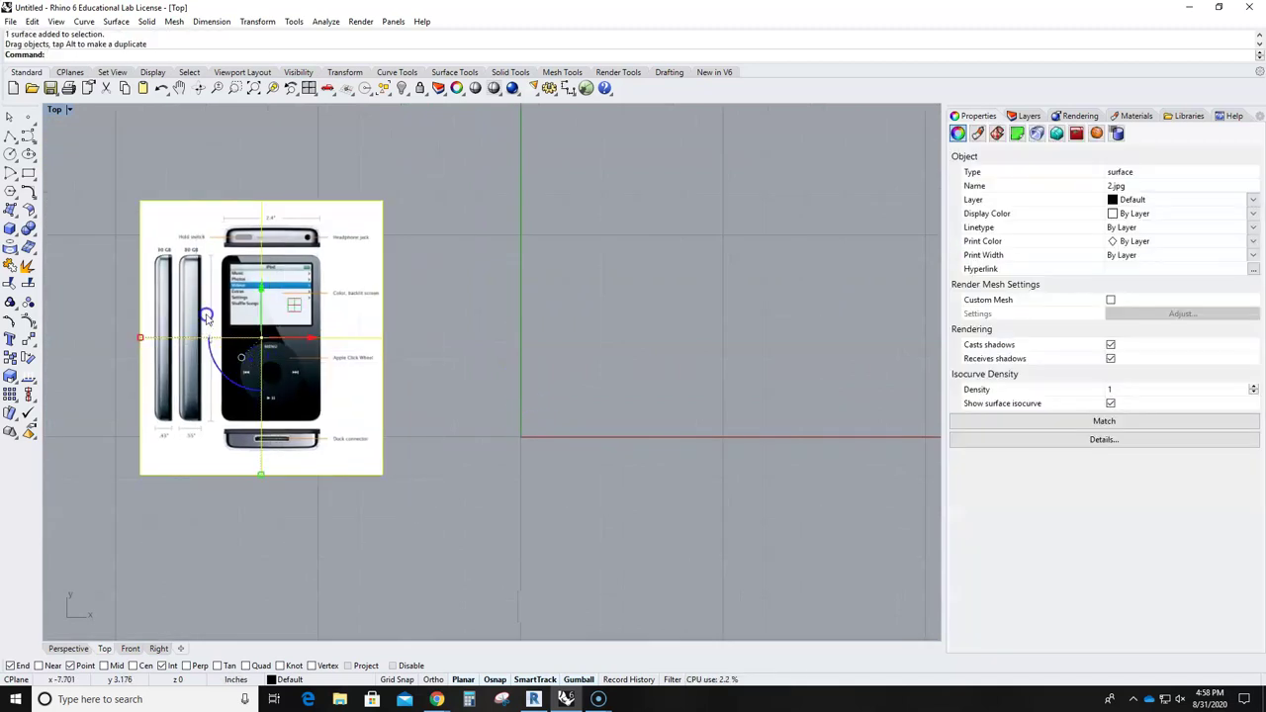
scroll(213, 301, "up", 4)
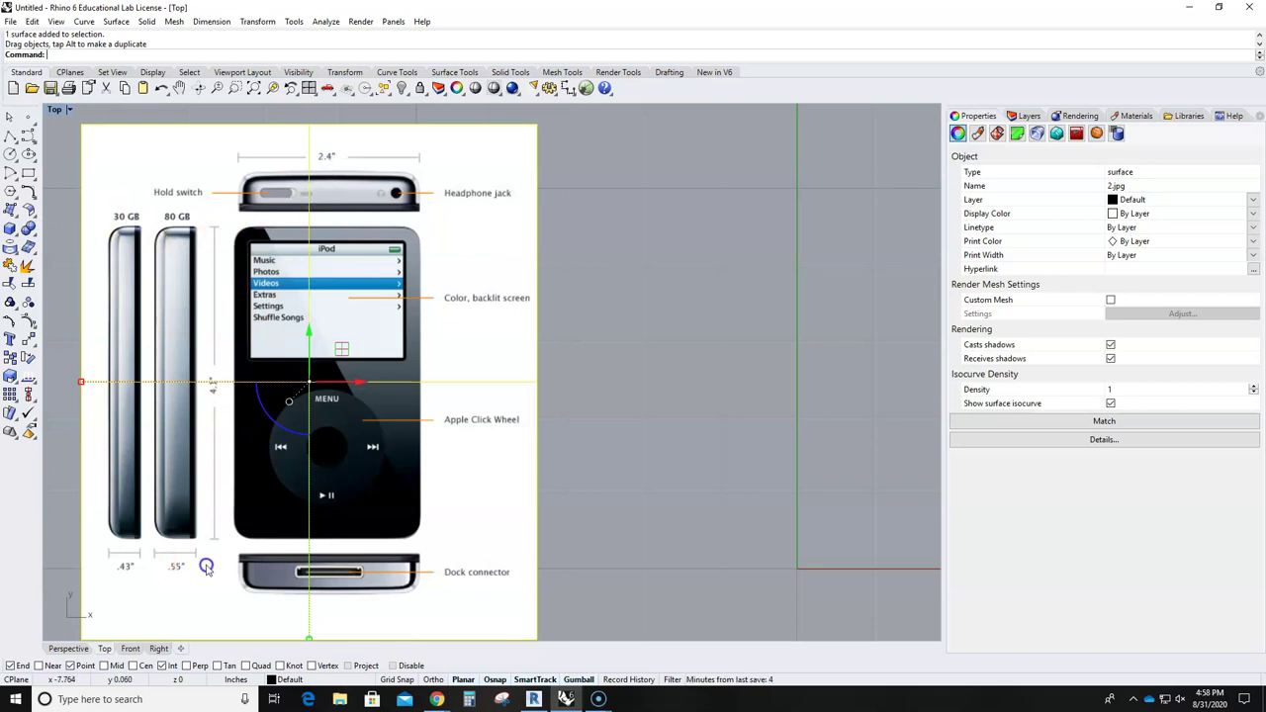
scroll(206, 567, "down", 3)
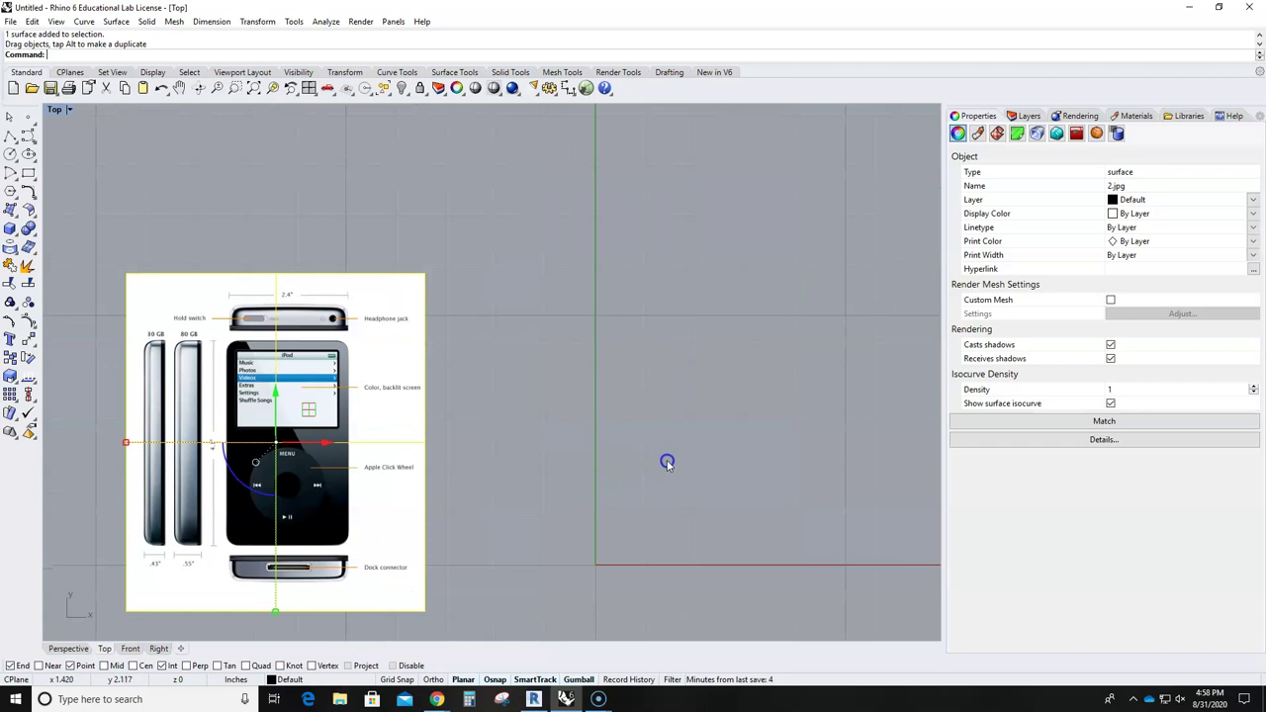
Draw a box from the origin with a 2.4 × 4.1 base and 0.55 height
right_click_drag(667, 462, 597, 415)
left_click(294, 345)
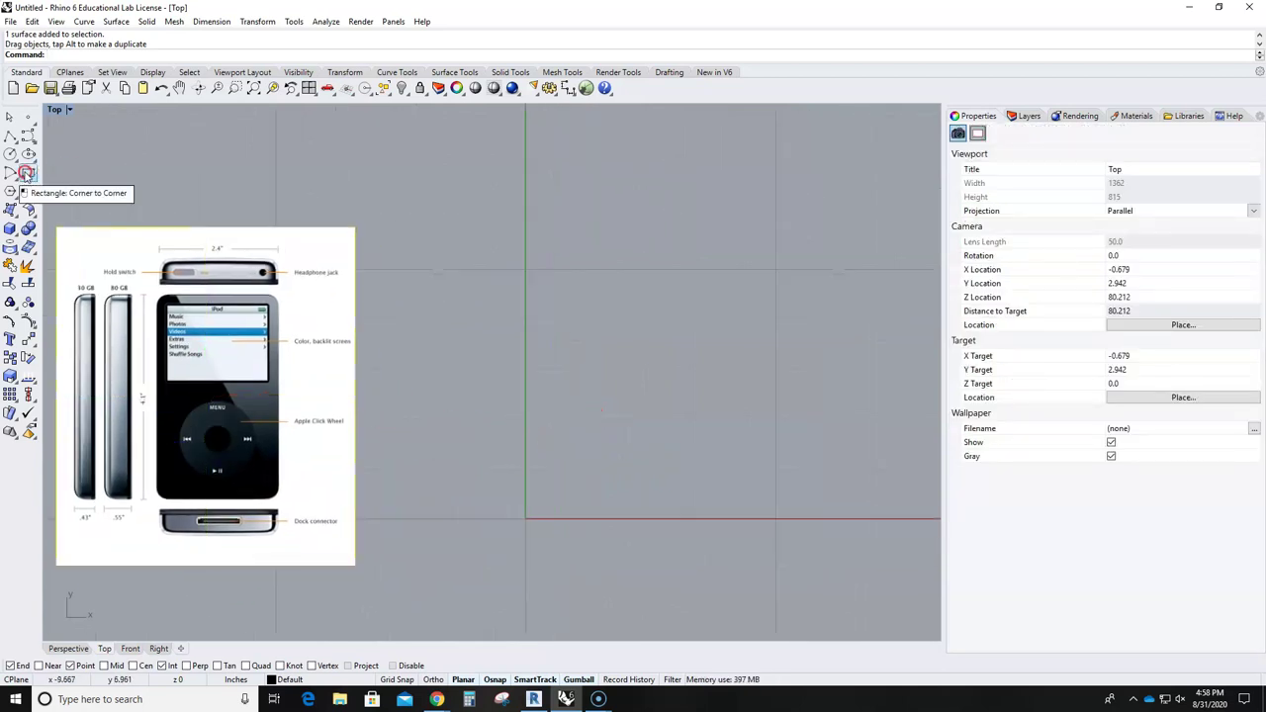
left_click(9, 227)
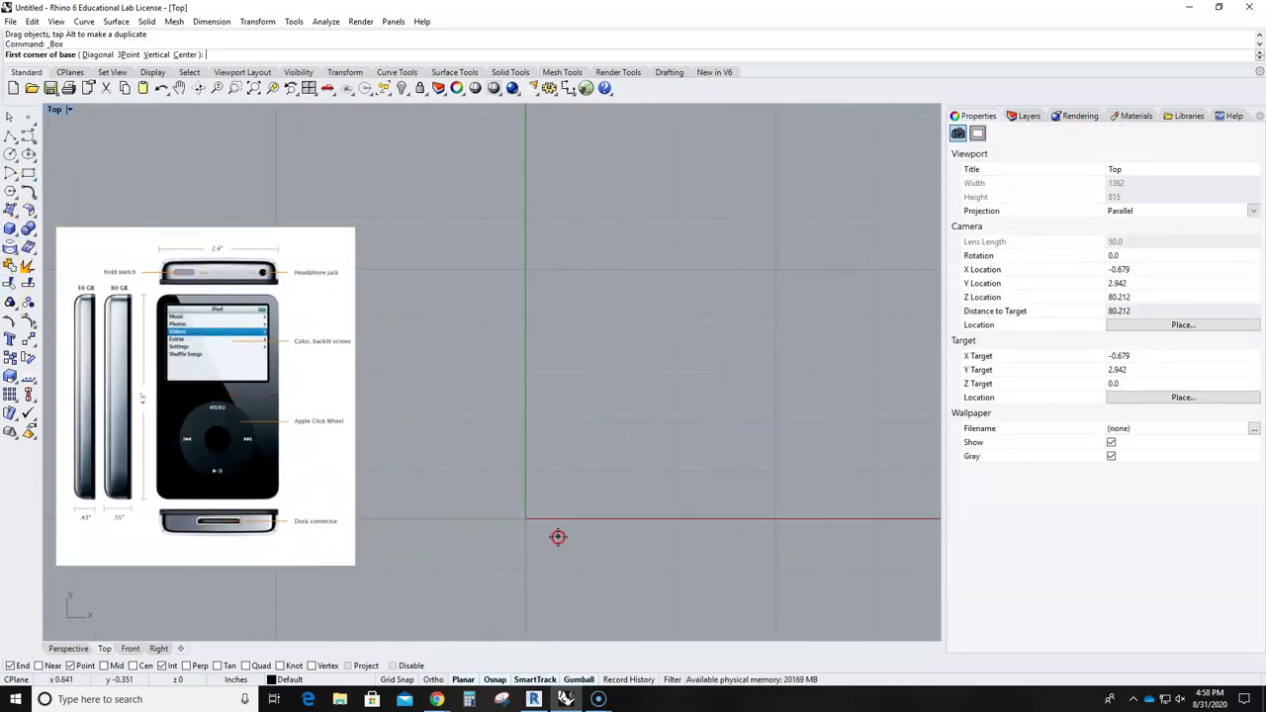
type("0")
key("Return")
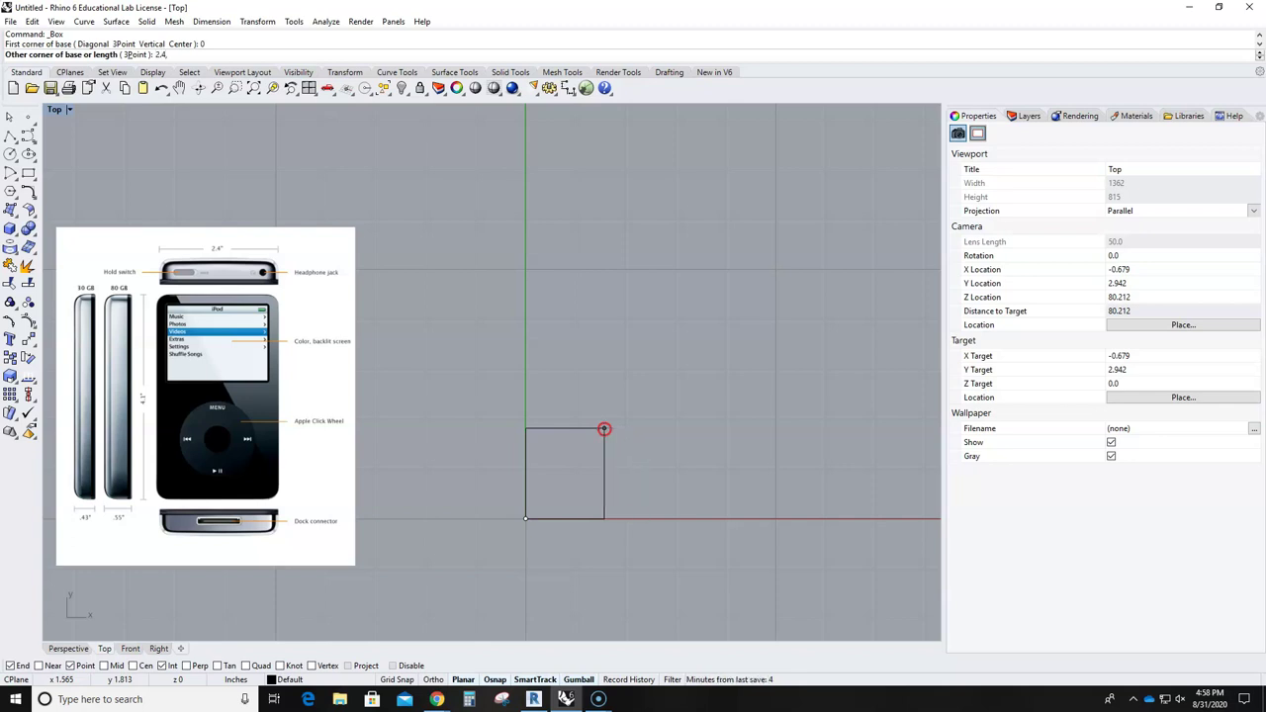
type(",4.1")
key("Return")
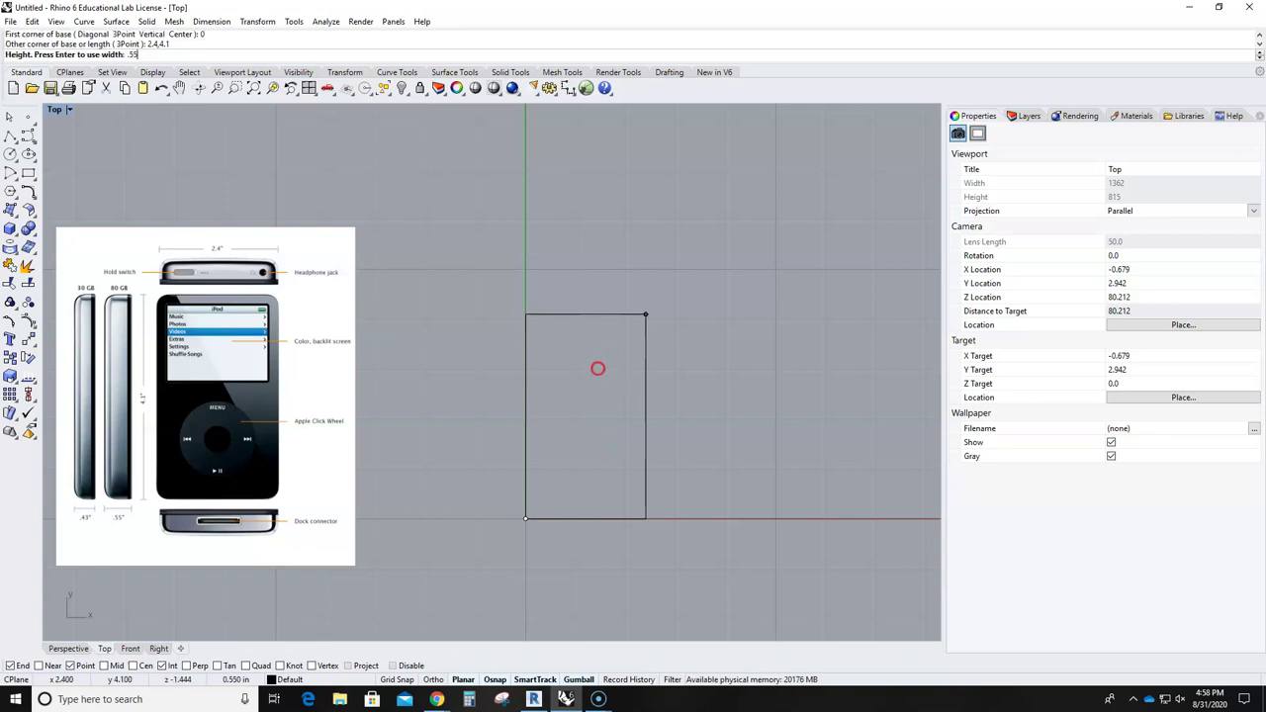
type(".55")
key("Return")
Maximize the Perspective viewport, then zoom and orbit around the box
double_click(51, 111)
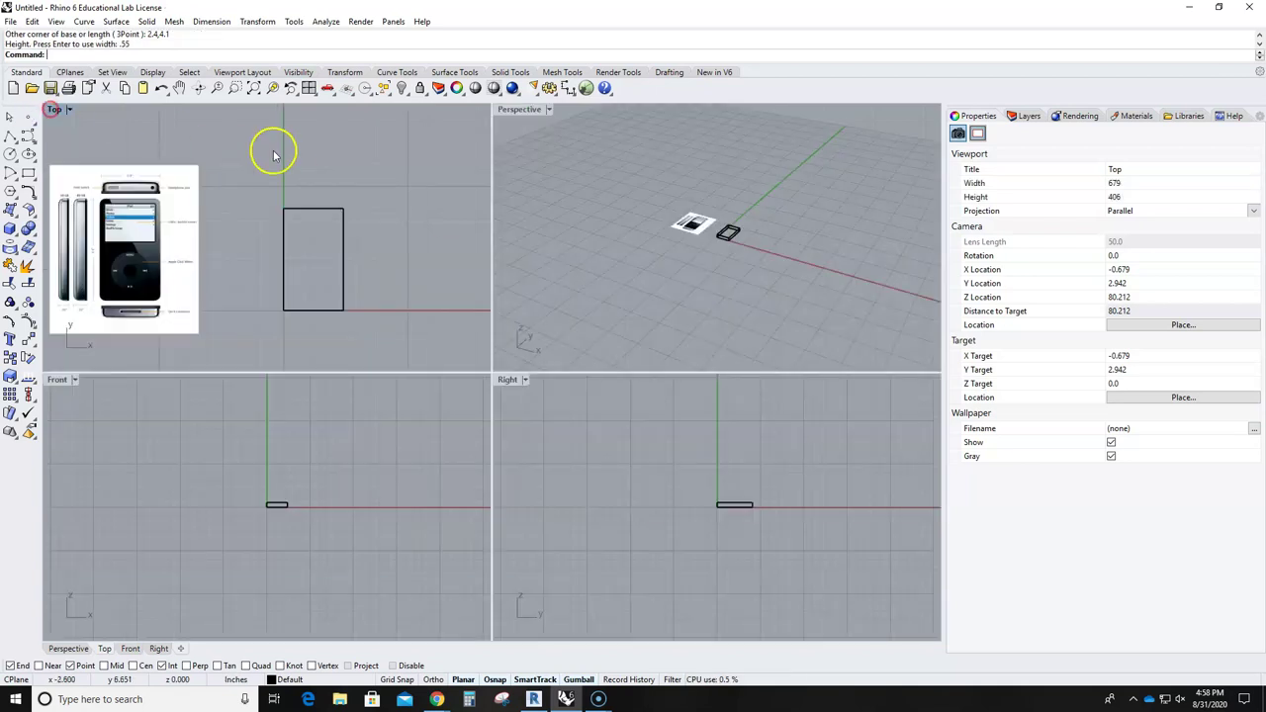
double_click(517, 112)
scroll(551, 475, "up", 5)
scroll(584, 385, "up", 5)
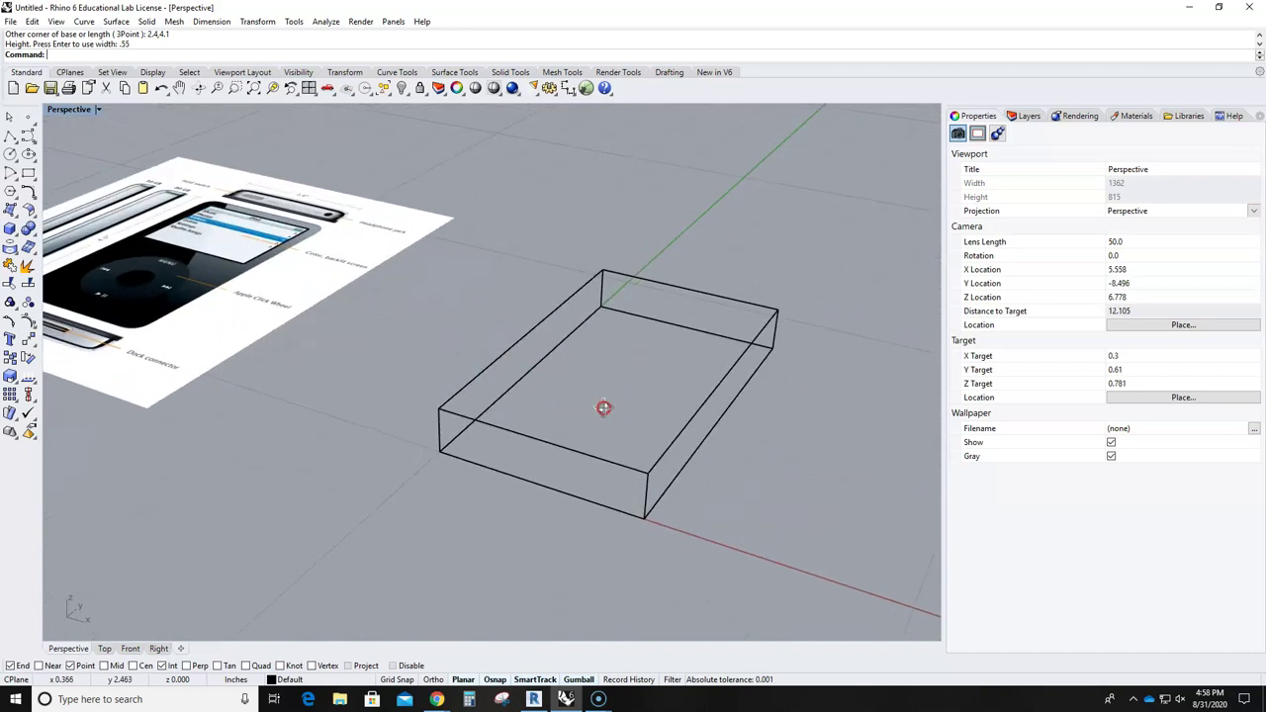
scroll(528, 416, "down", 5)
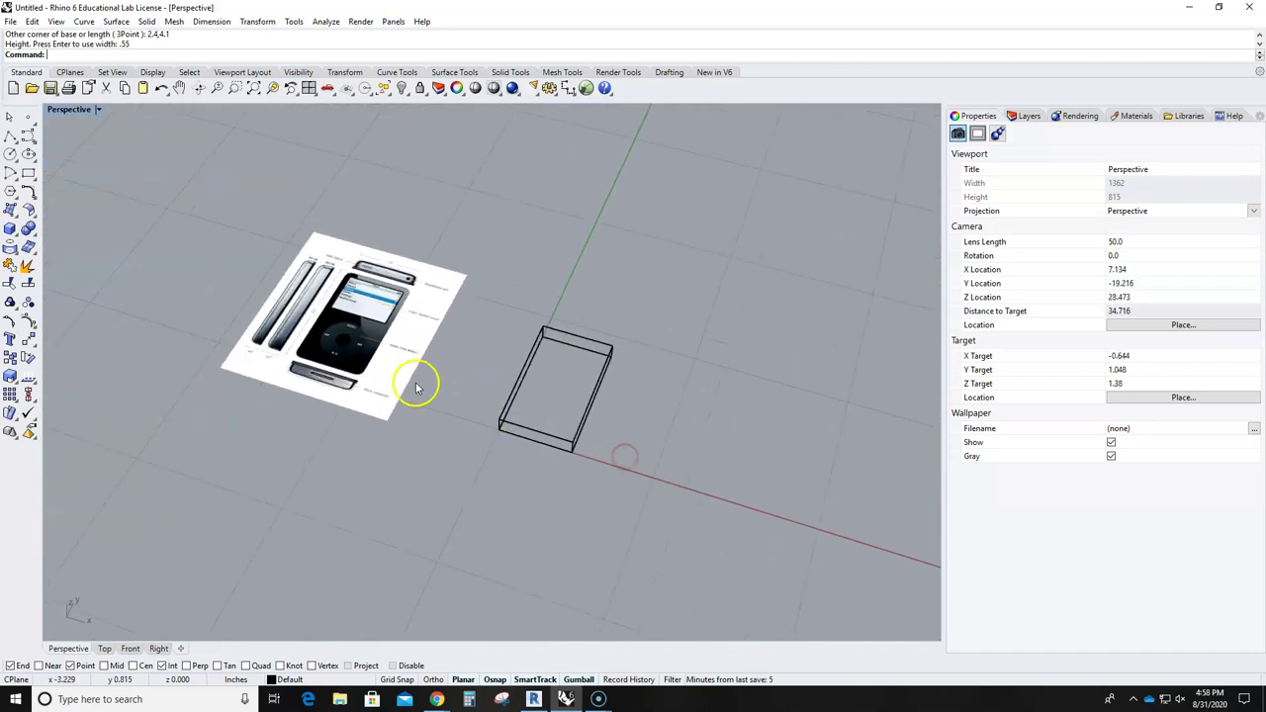
scroll(425, 418, "up", 6)
scroll(251, 223, "up", 2)
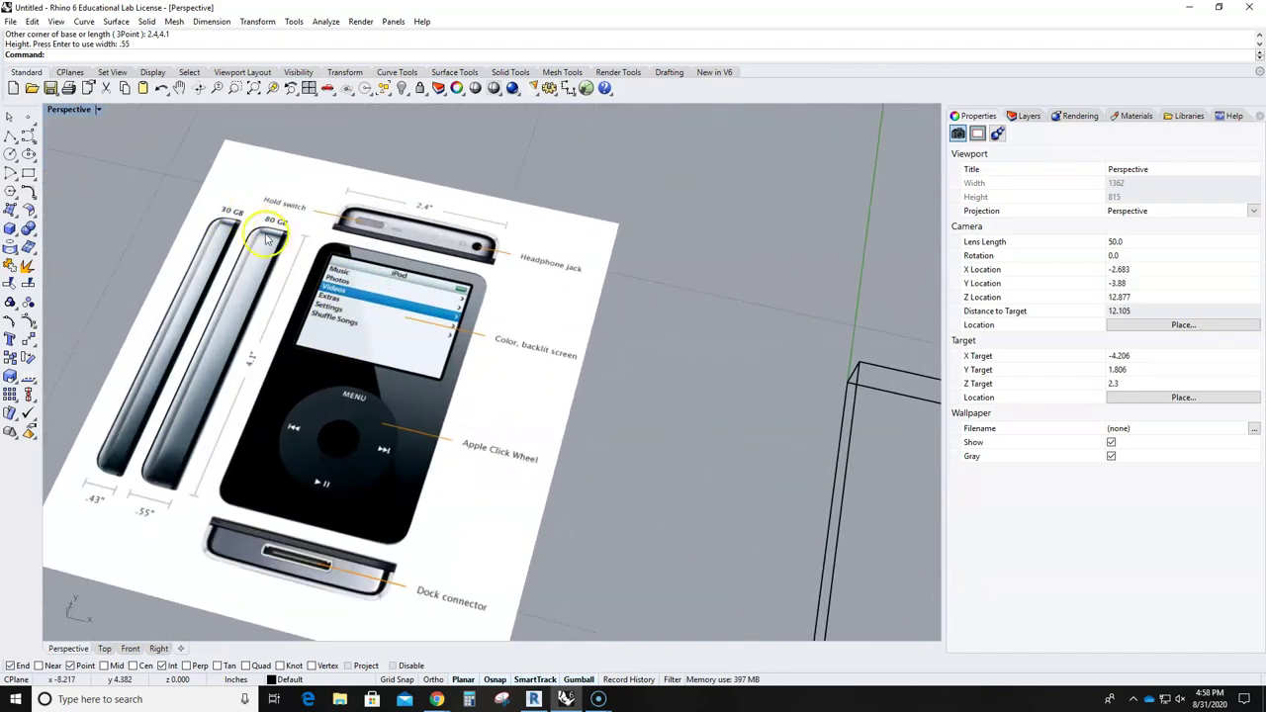
scroll(265, 237, "down", 3)
right_click_drag(494, 432, 496, 335)
right_click_drag(641, 469, 601, 465)
Select all edges of the box for an edge fillet
scroll(599, 428, "up", 4)
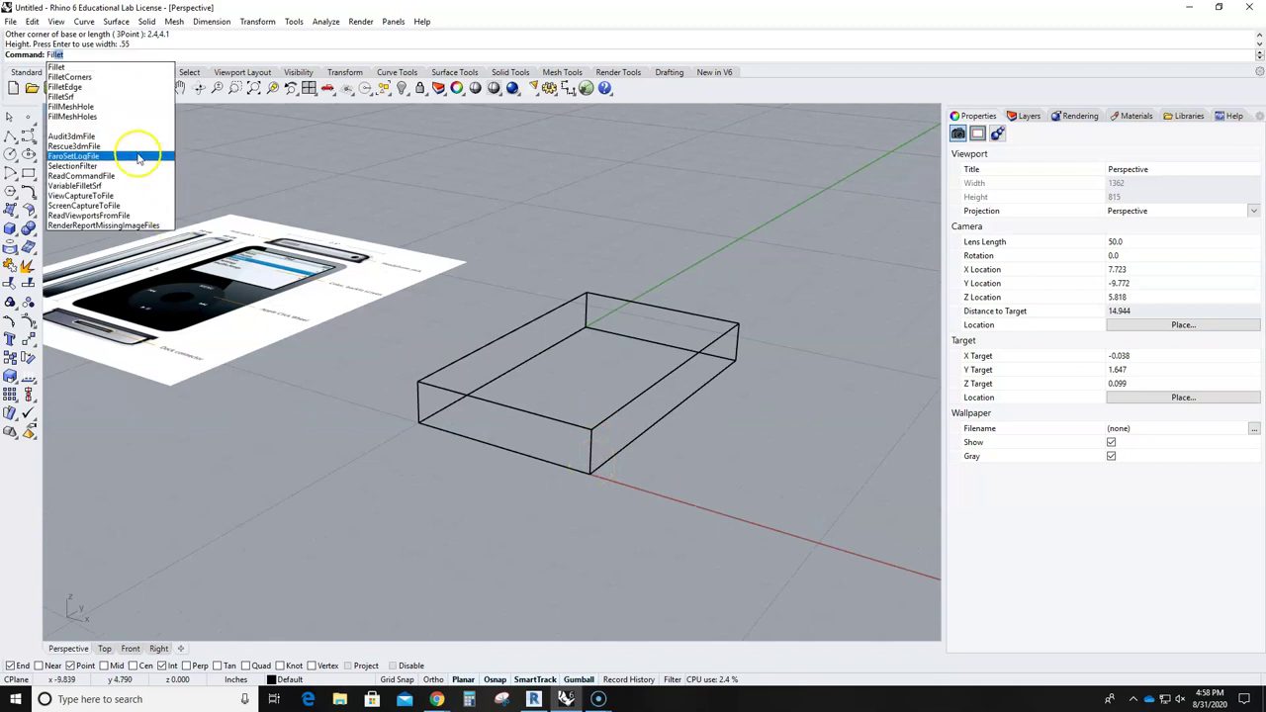
left_click(69, 90)
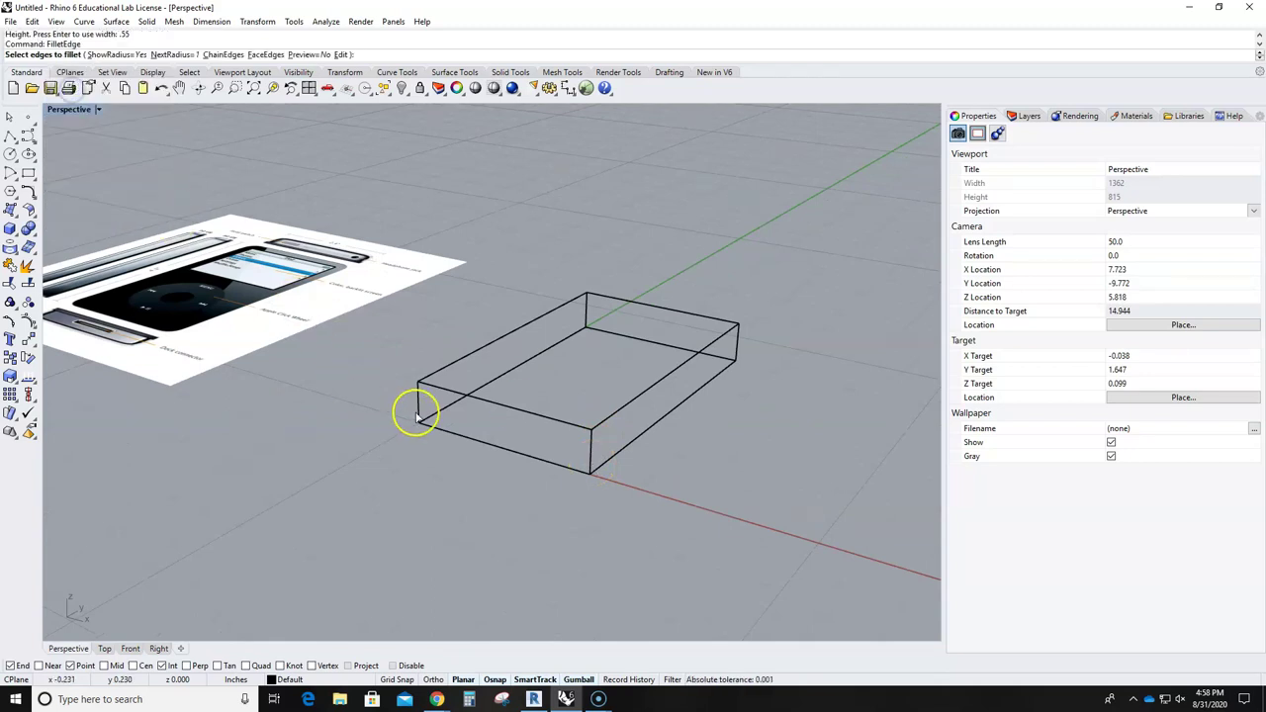
left_click(450, 435)
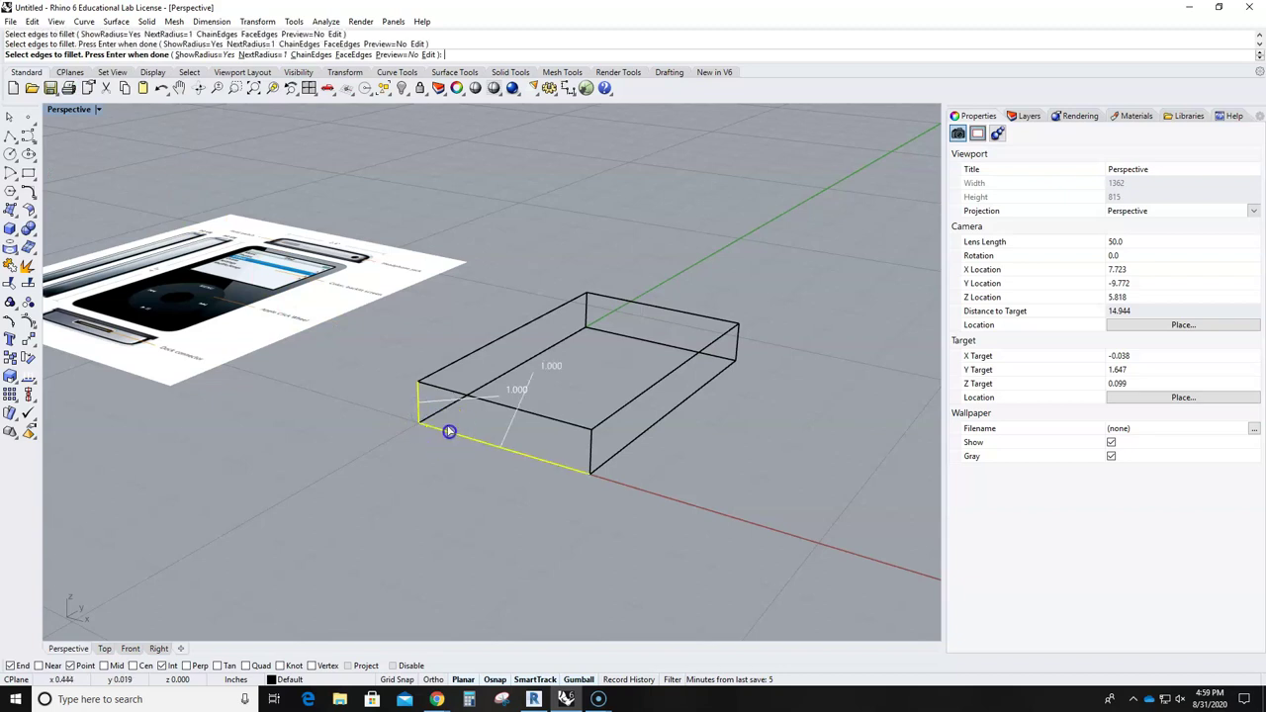
left_click(461, 398)
left_click(650, 341)
left_click(587, 314)
left_click(740, 345)
left_click(659, 426)
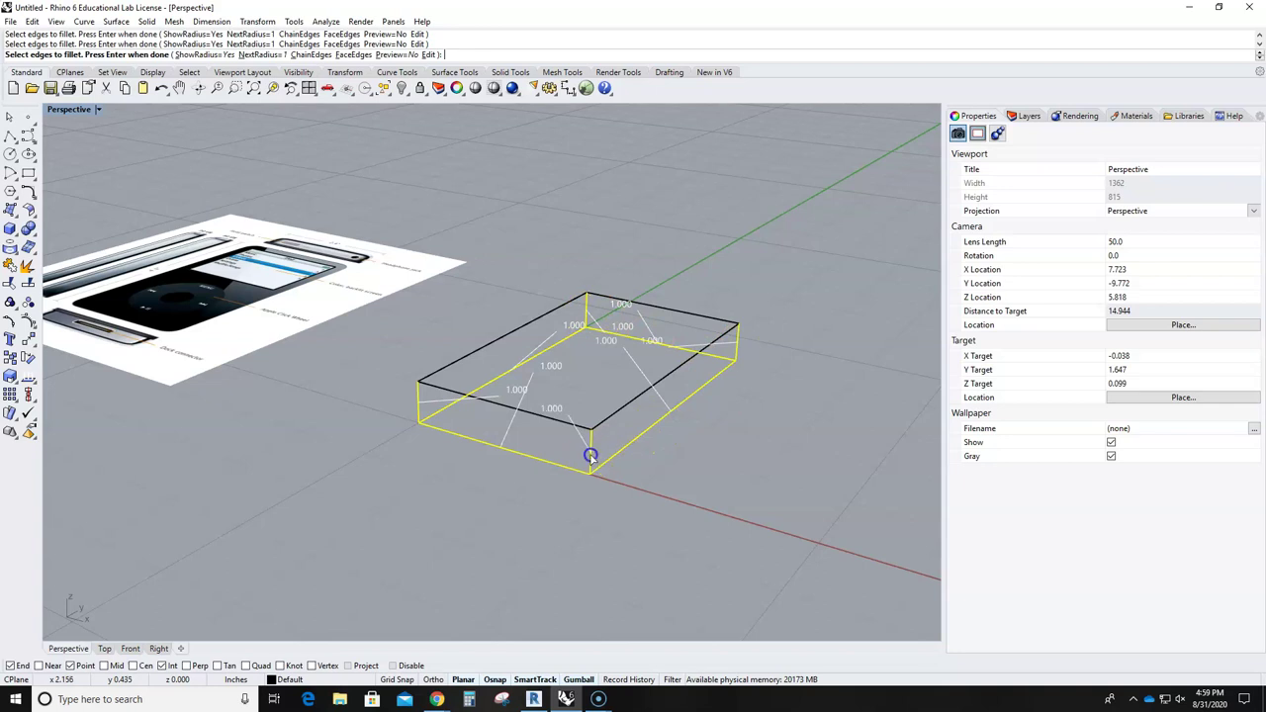
right_click_drag(591, 456, 637, 419)
right_click(610, 514)
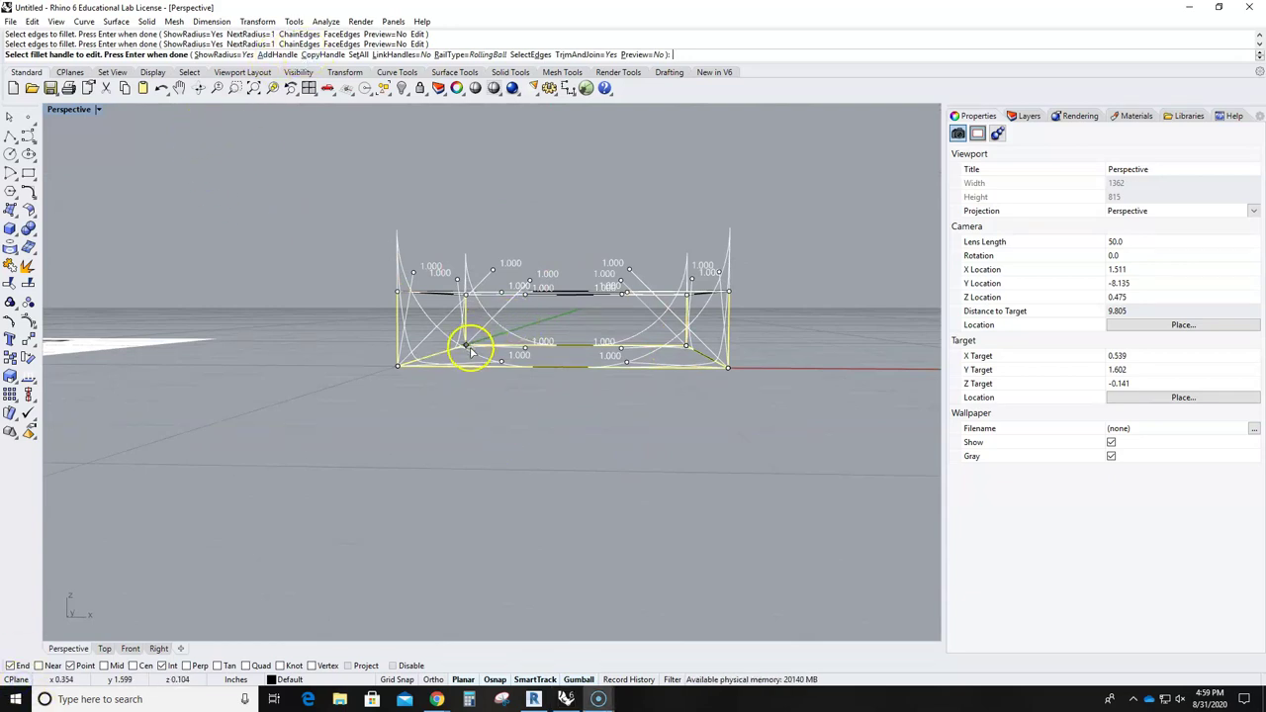
Set every fillet radius to 0.25 and finish rounding the box
left_click(360, 54)
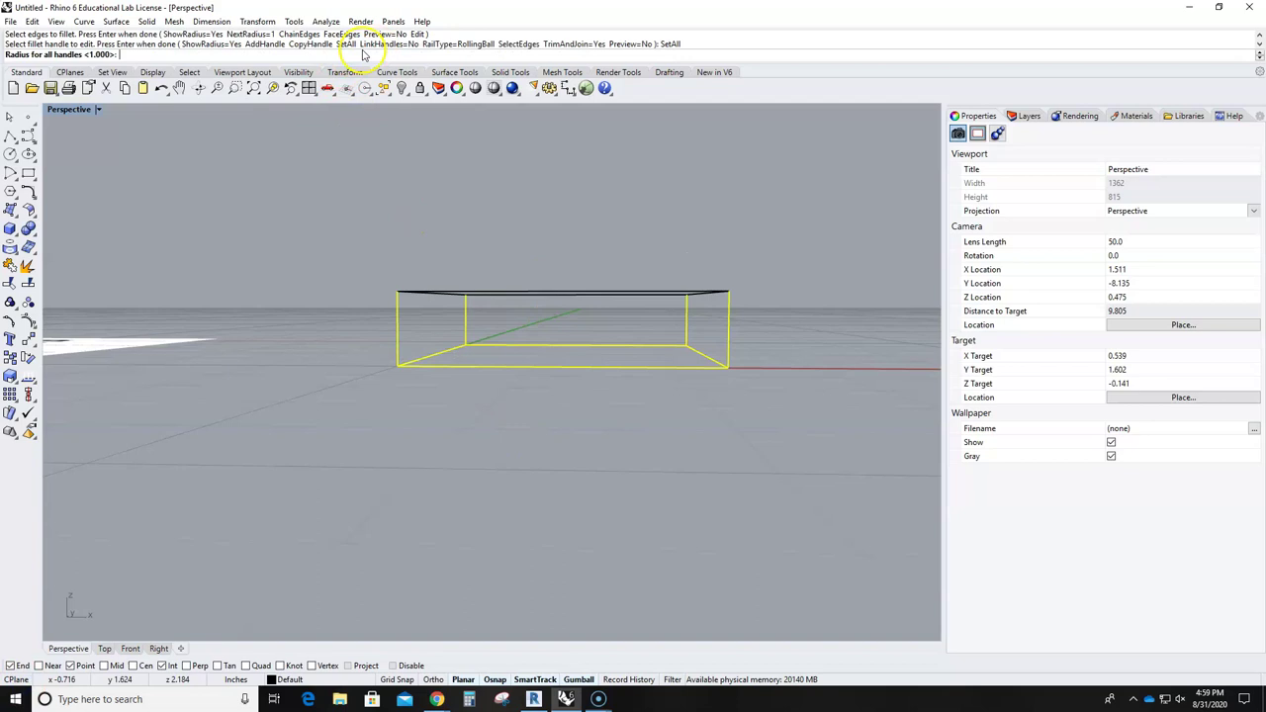
left_click(217, 89)
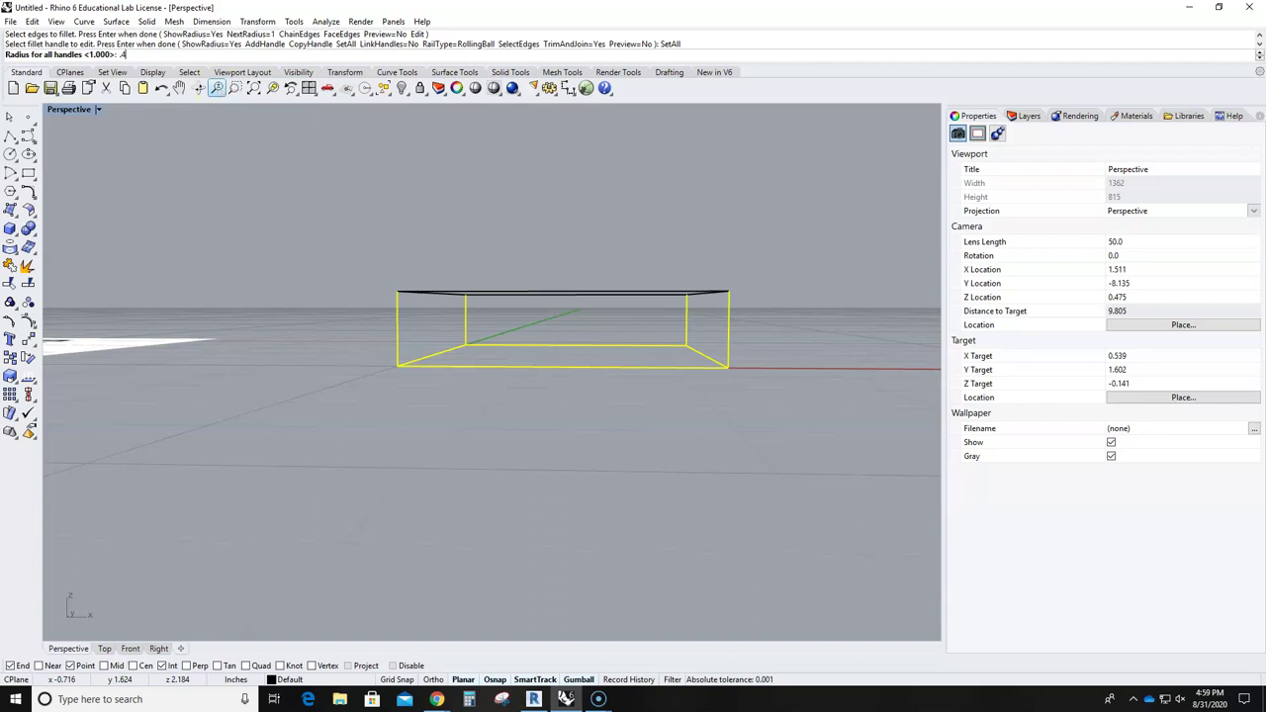
right_click(345, 172)
scroll(342, 214, "down", 2)
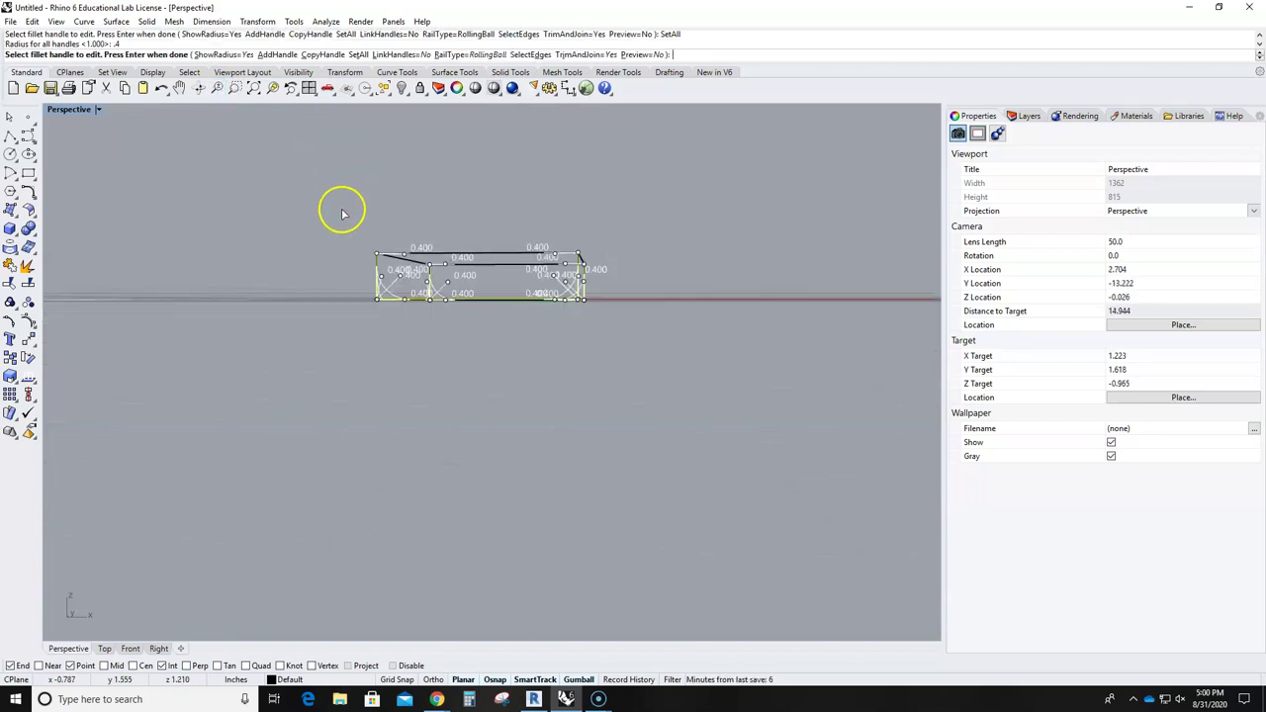
right_click_drag(342, 214, 330, 376)
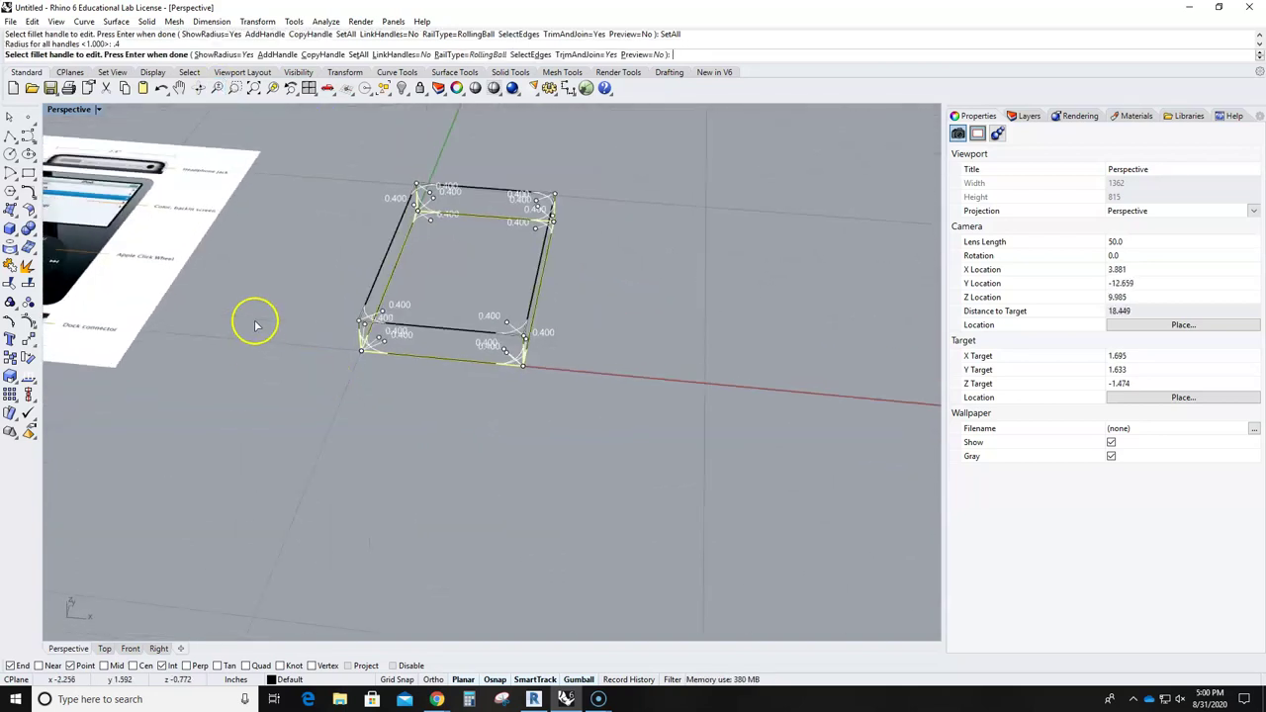
right_click_drag(254, 365, 419, 382, "shift")
scroll(382, 459, "up", 4)
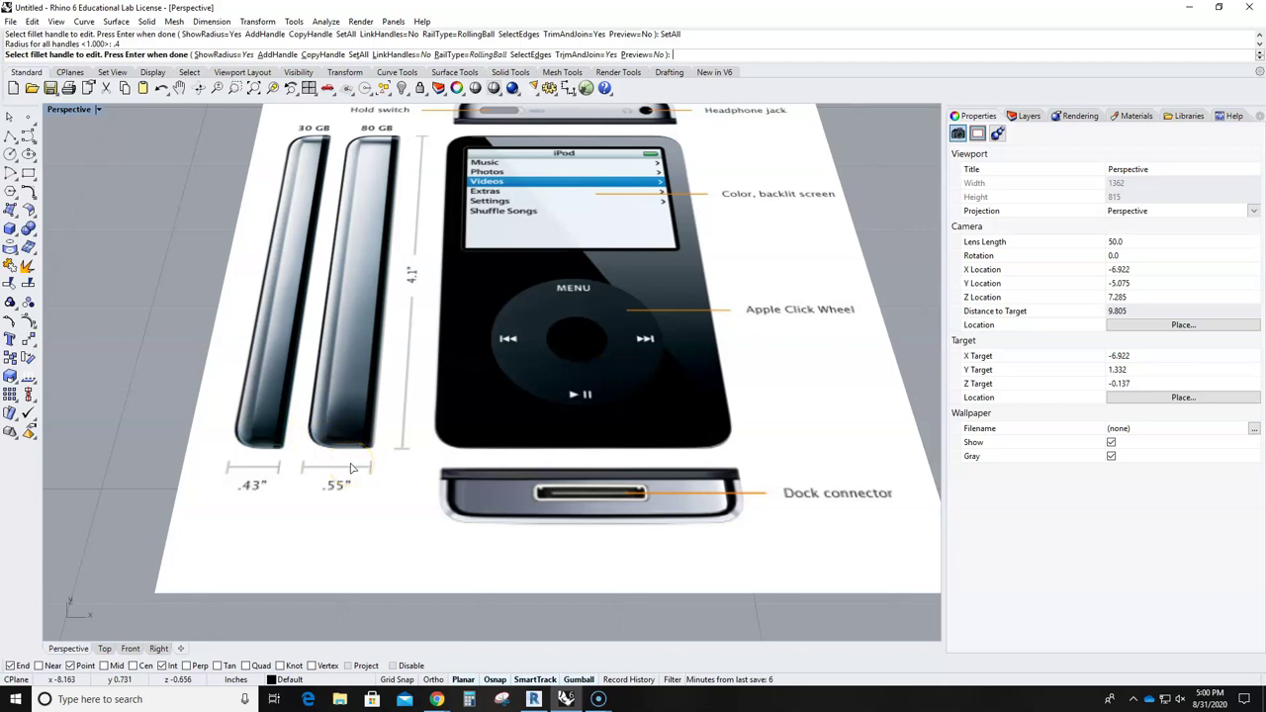
scroll(351, 468, "down", 6)
right_click_drag(455, 454, 448, 370)
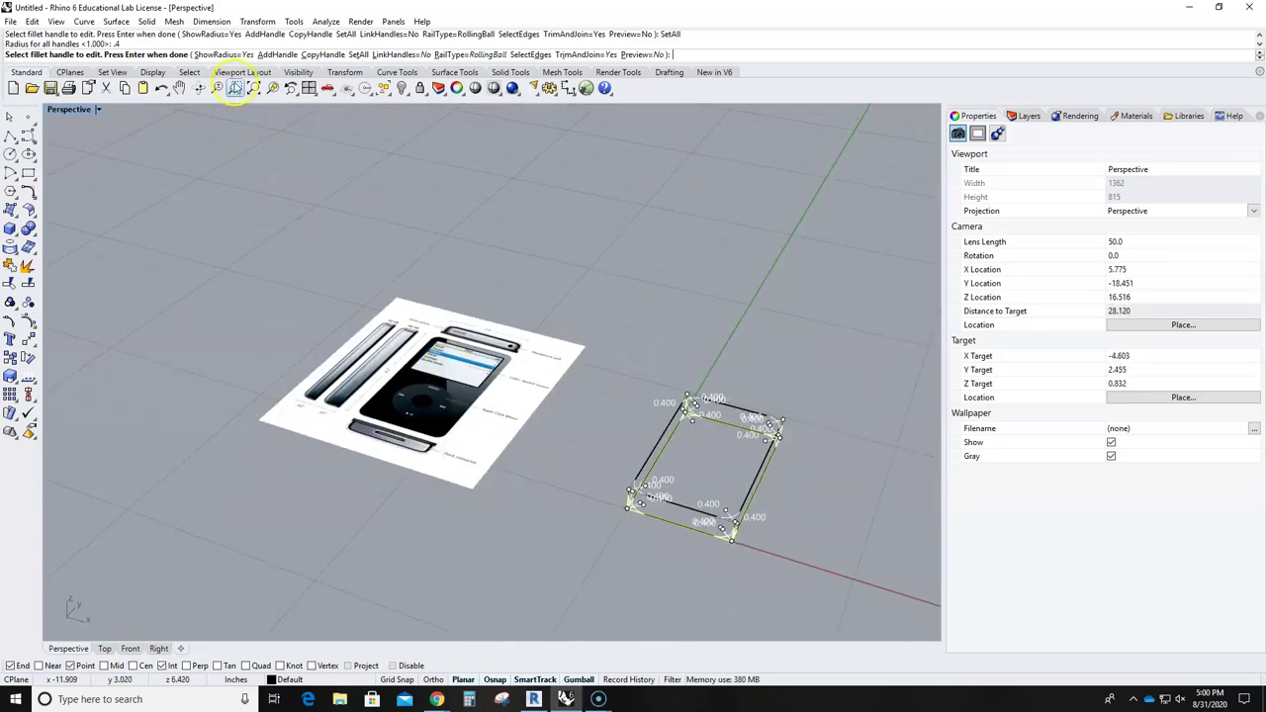
left_click(359, 55)
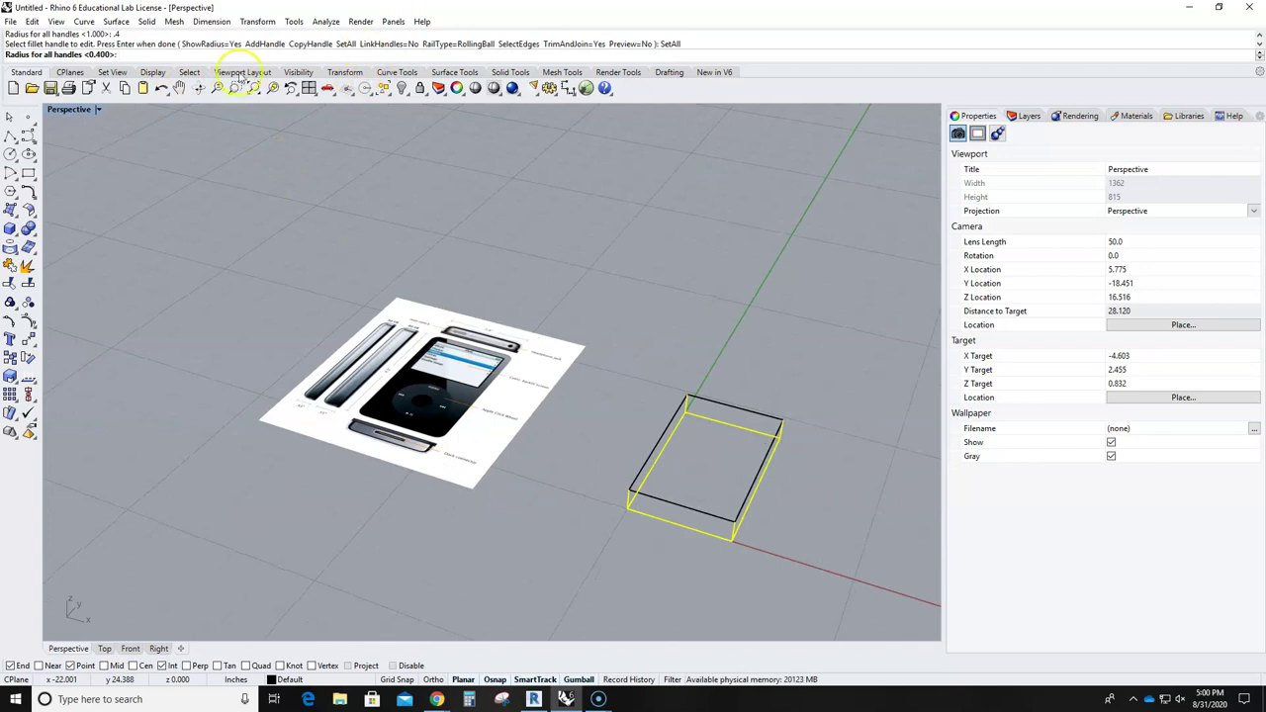
type(".25")
key("Return")
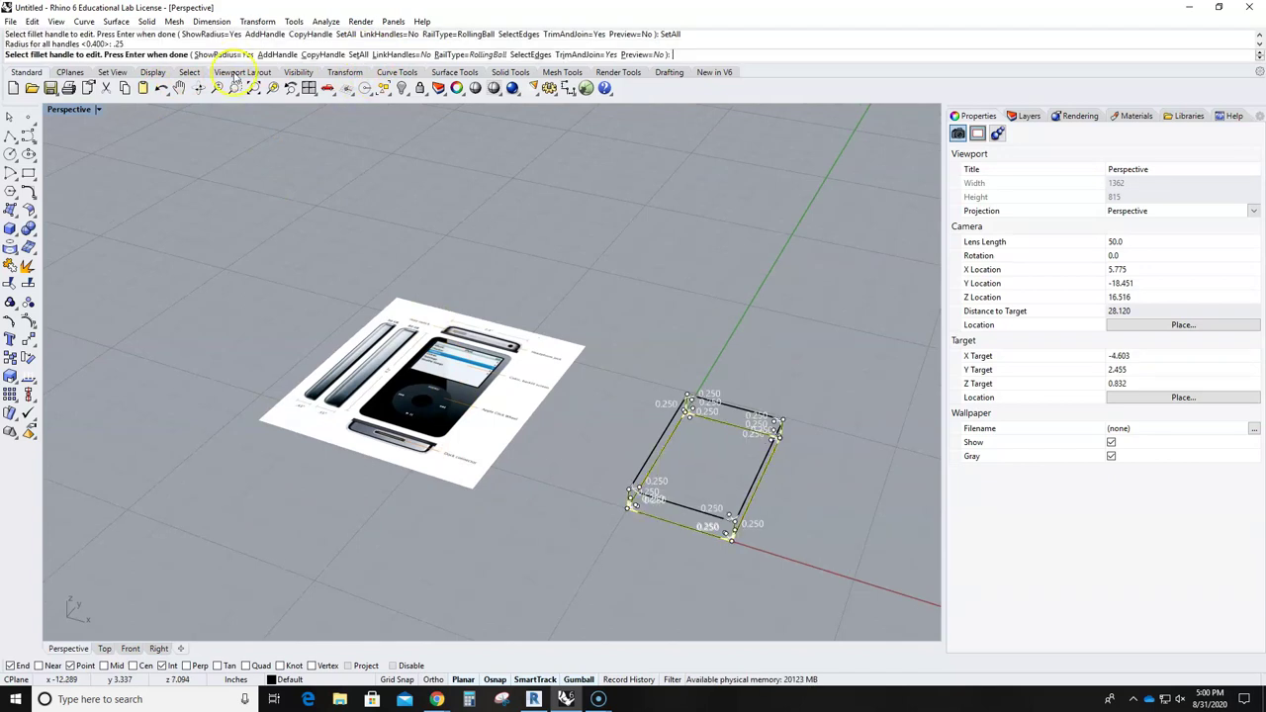
key("Return")
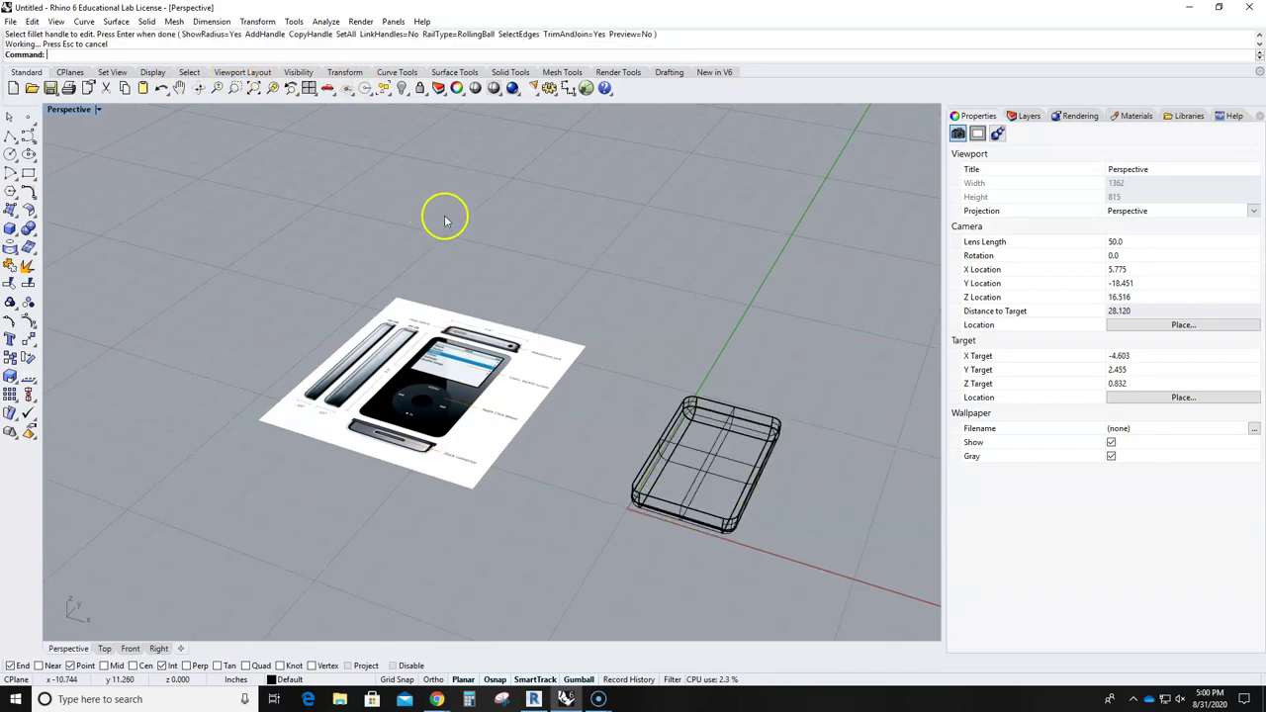
Orbit around the rounded body to inspect it, then restore the four-view layout
right_click_drag(749, 537, 591, 557)
scroll(713, 453, "up", 3)
scroll(541, 489, "down", 5)
scroll(574, 524, "up", 5)
right_click_drag(359, 517, 514, 436)
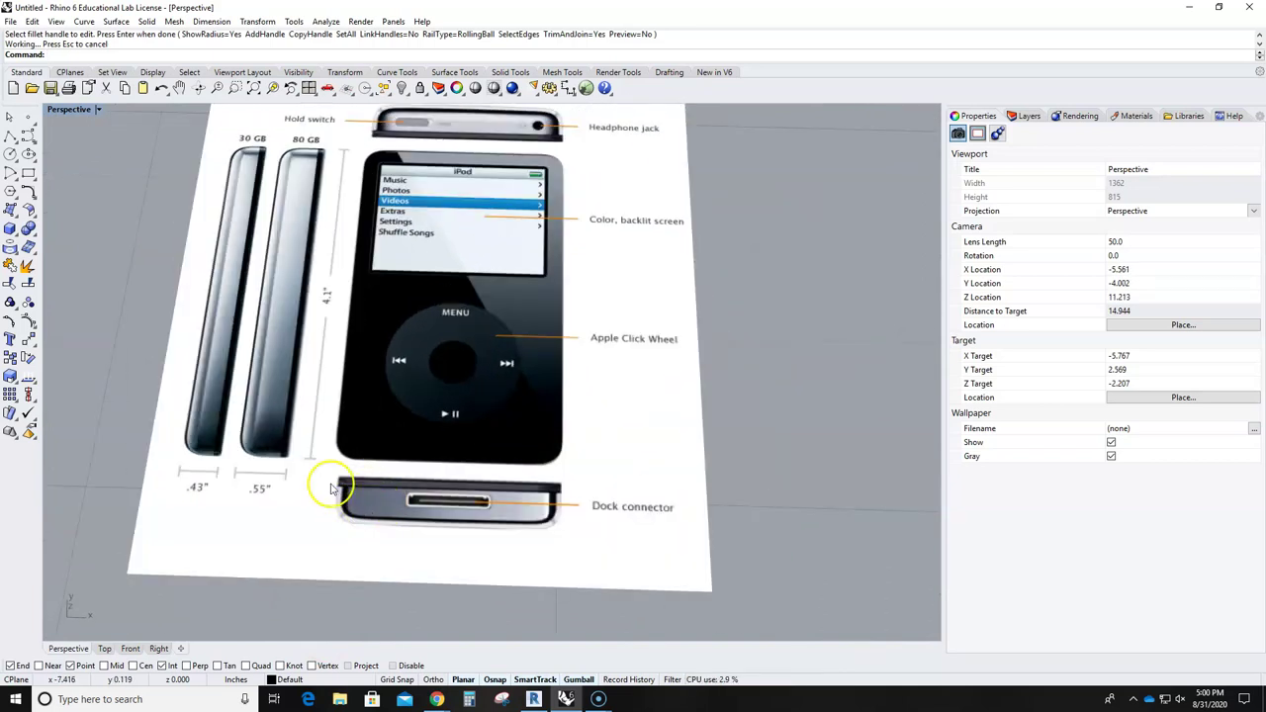
scroll(561, 496, "down", 5)
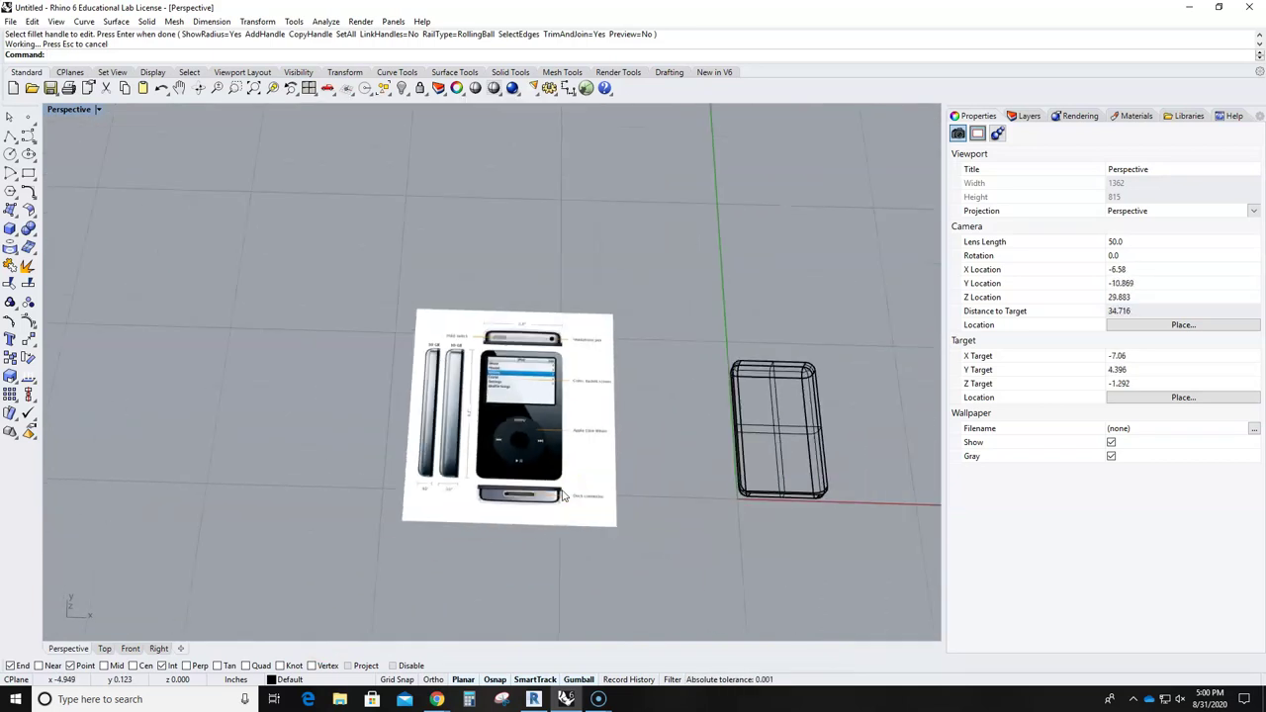
double_click(74, 109)
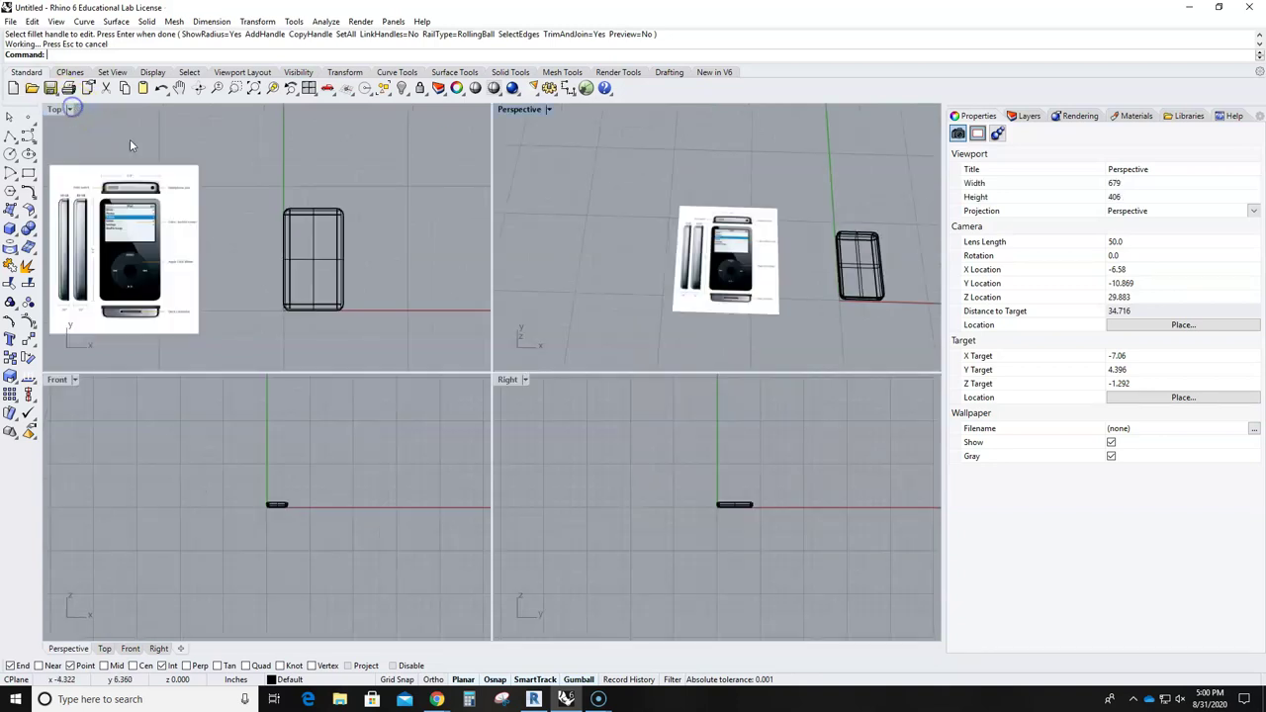
Maximize the Front view and draw a horizontal line across the rounded body
double_click(57, 381)
scroll(529, 400, "up", 3)
scroll(257, 306, "up", 4)
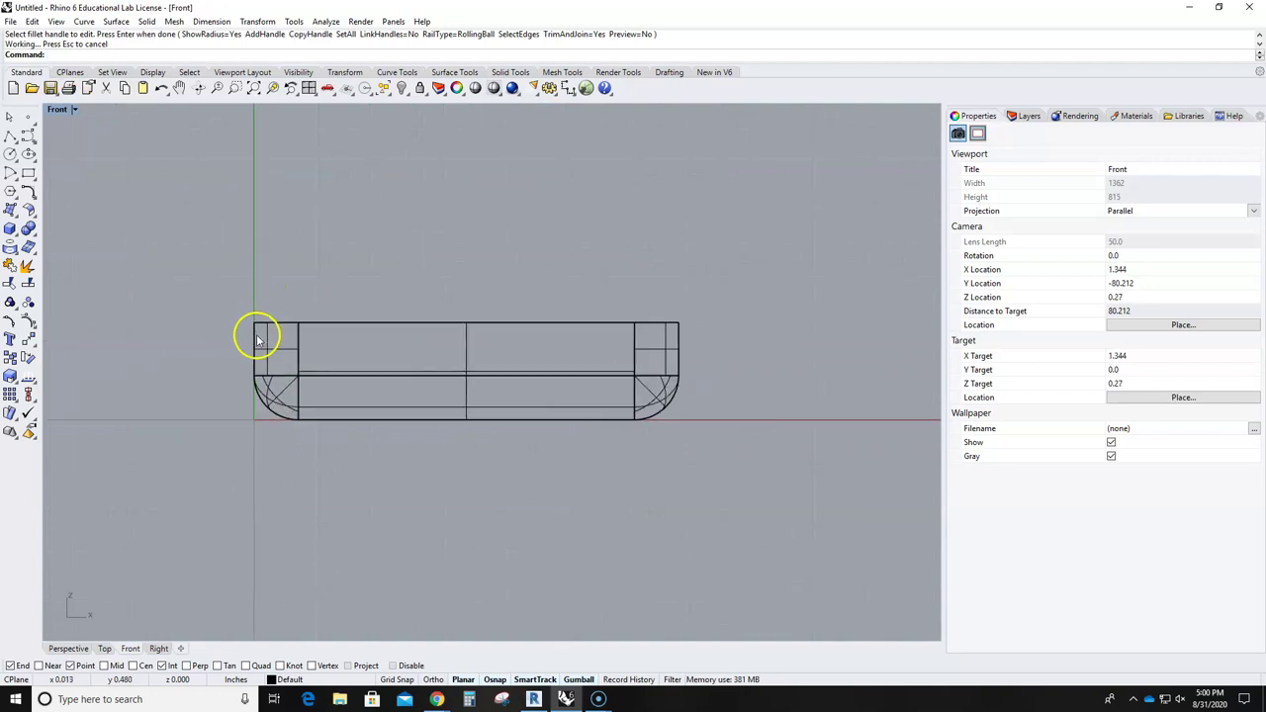
scroll(246, 356, "down", 3)
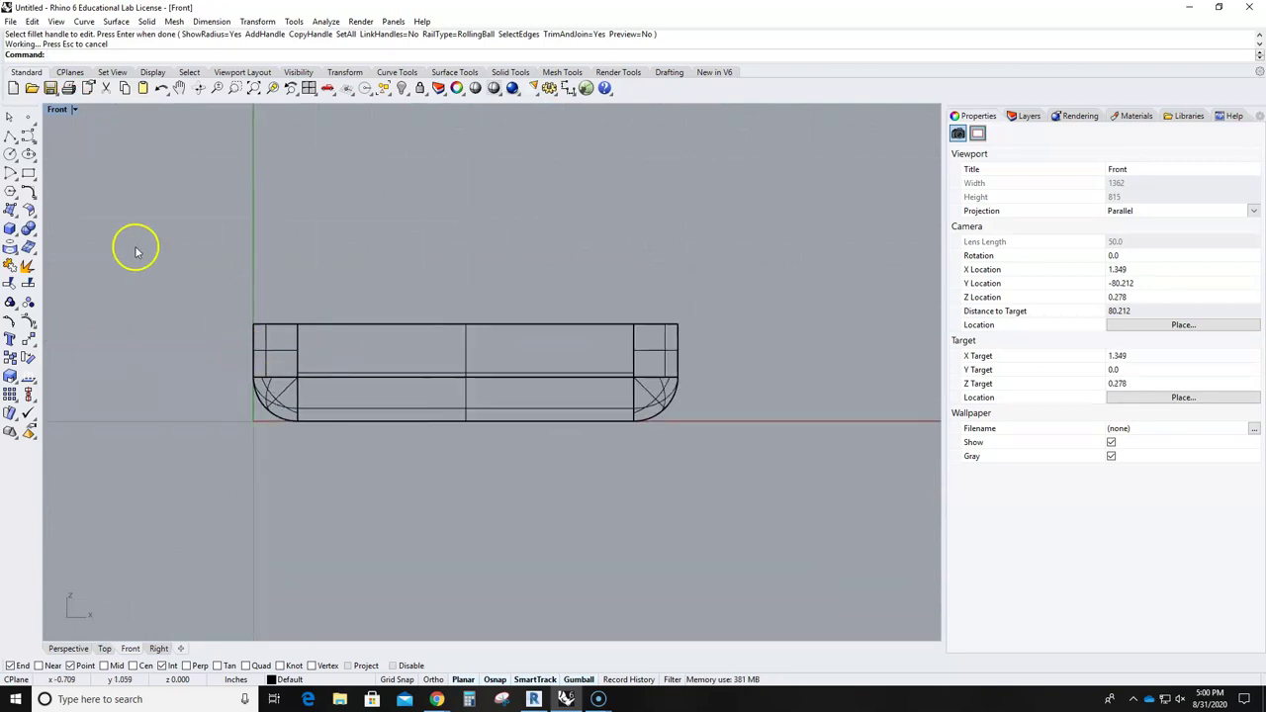
left_click(10, 136)
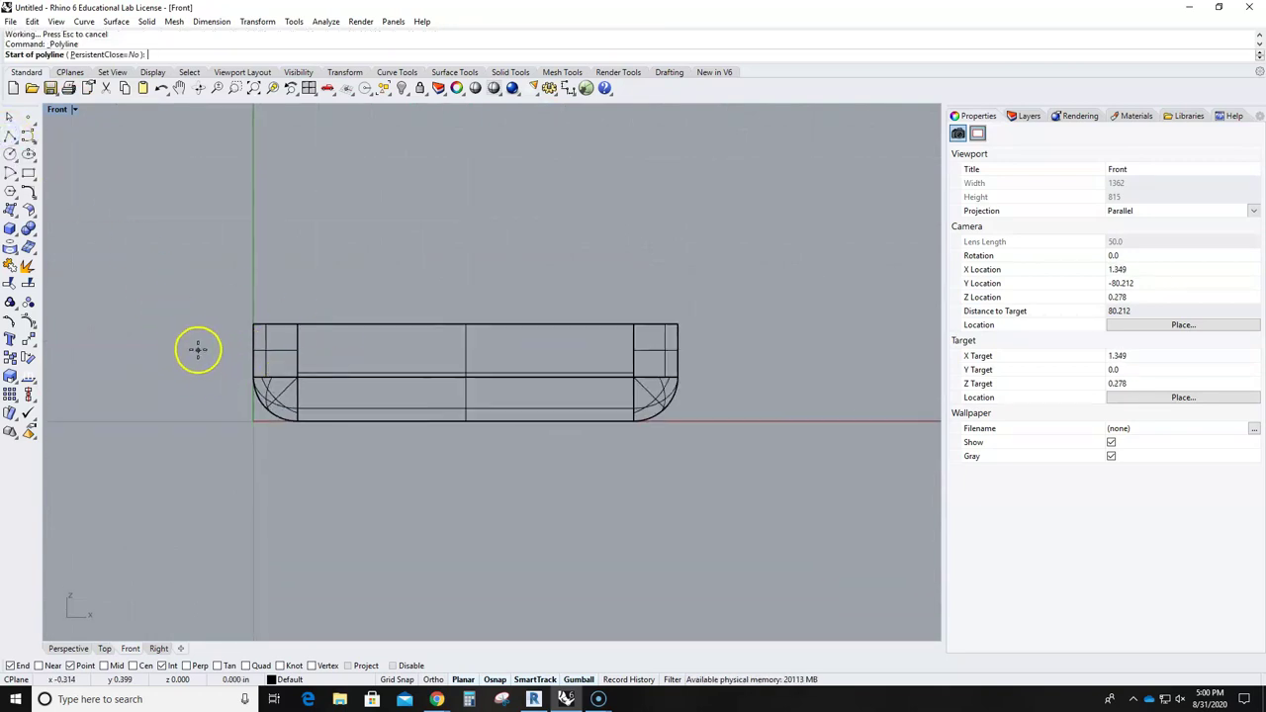
left_click(196, 350)
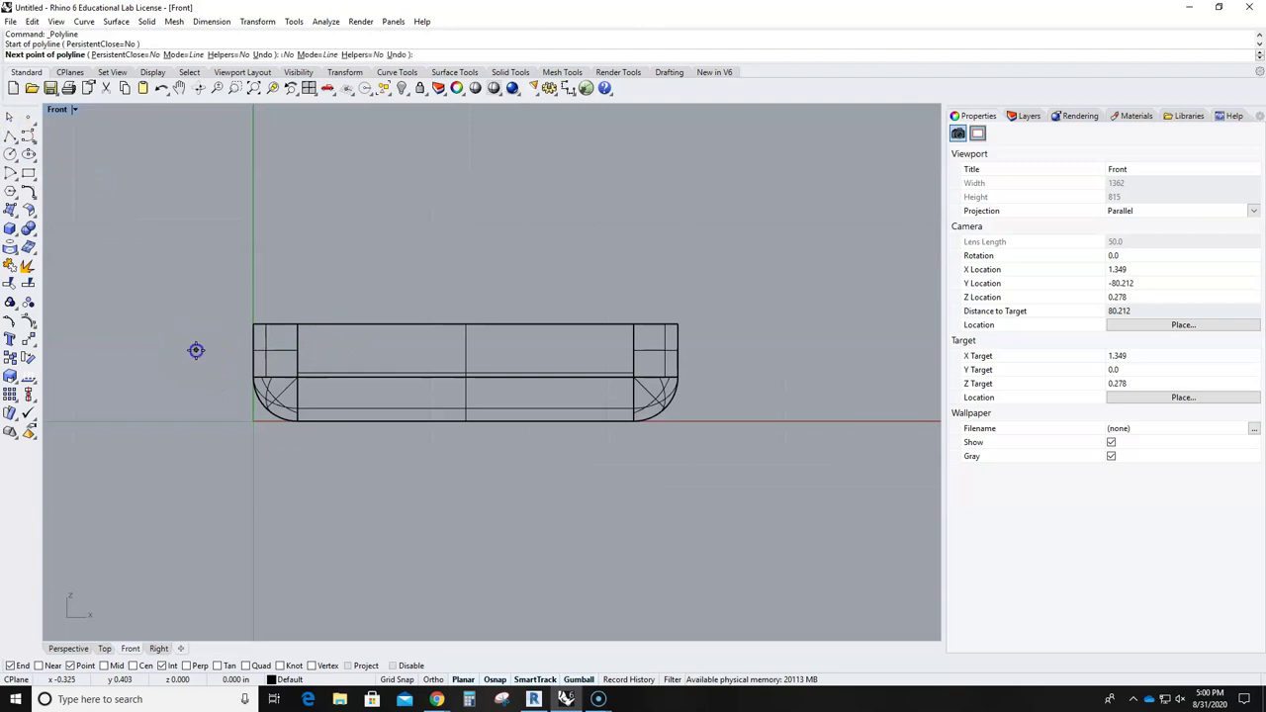
left_click(796, 357)
right_click(812, 382)
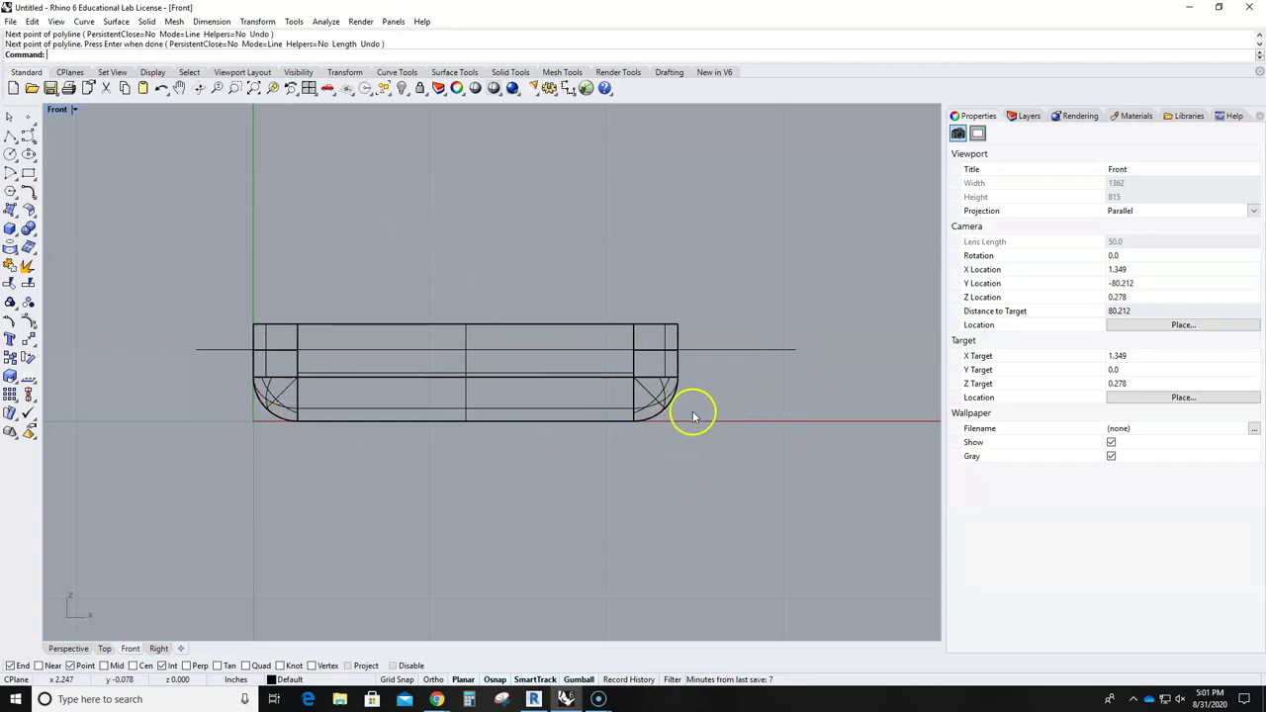
Draw a second line from the origin along the x-axis
left_click(10, 136)
key("Return")
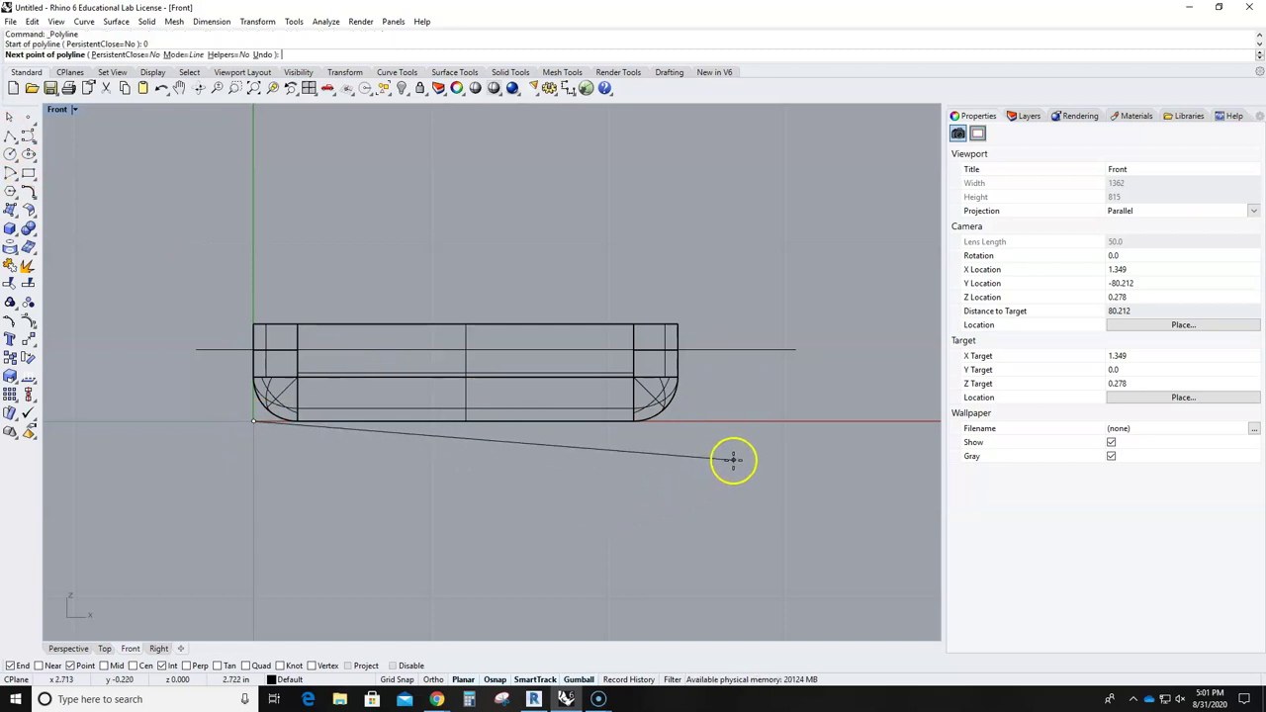
left_click(826, 416)
right_click(826, 417)
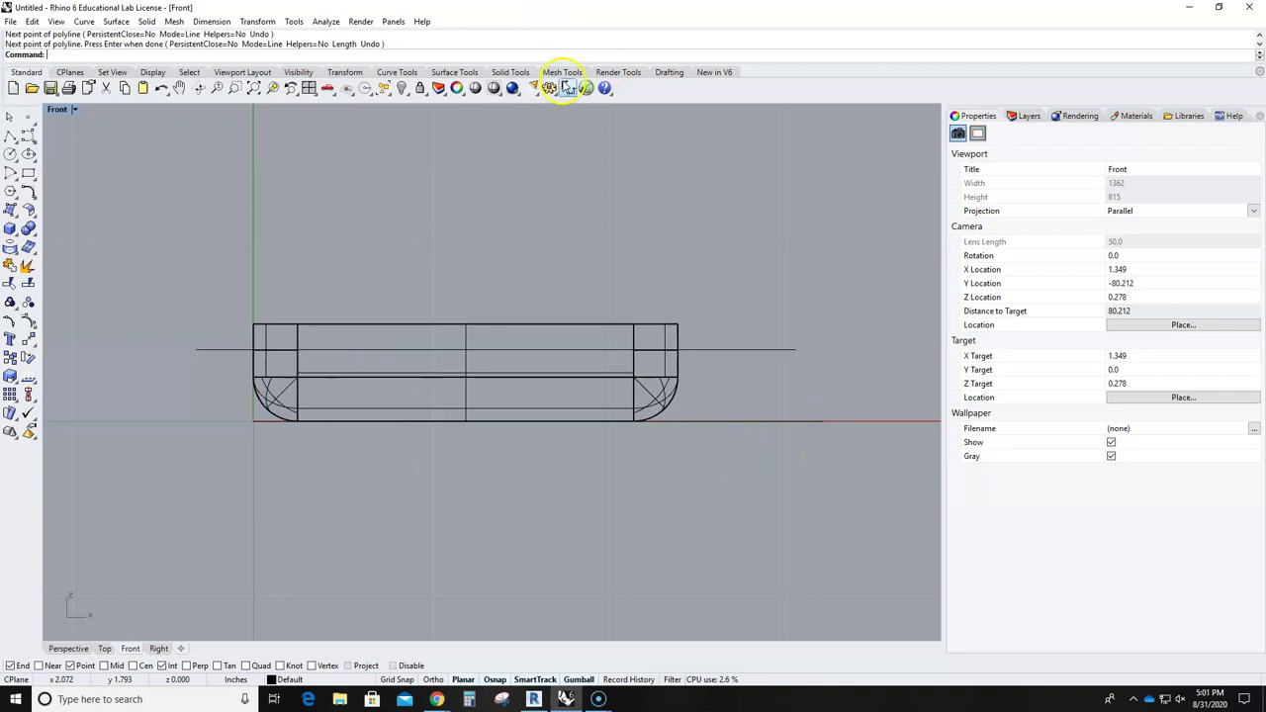
Measure the horizontal line's height above the base with Vertex snap, about 0.40
left_click(567, 87)
key("Escape")
left_click(567, 87)
left_click(737, 421)
key("Escape")
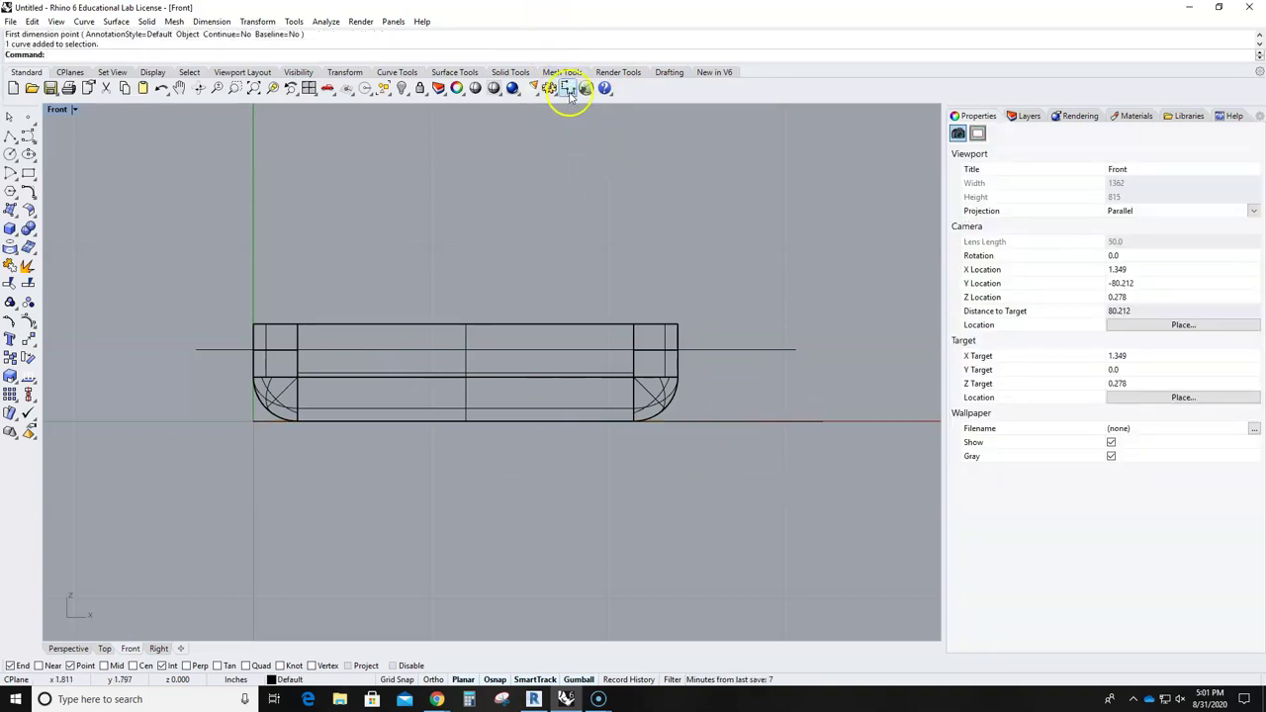
left_click(567, 87)
left_click(567, 87)
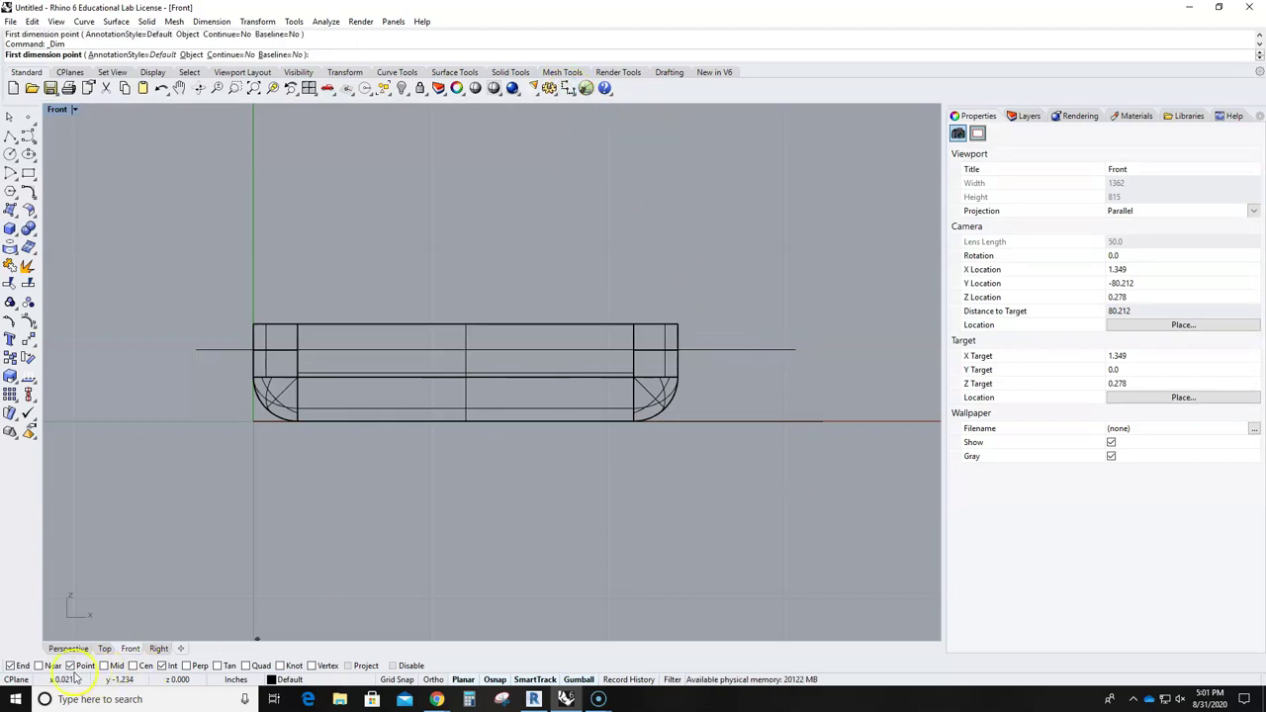
left_click(313, 665)
left_click(794, 349)
left_click(799, 421)
scroll(829, 393, "down", 4)
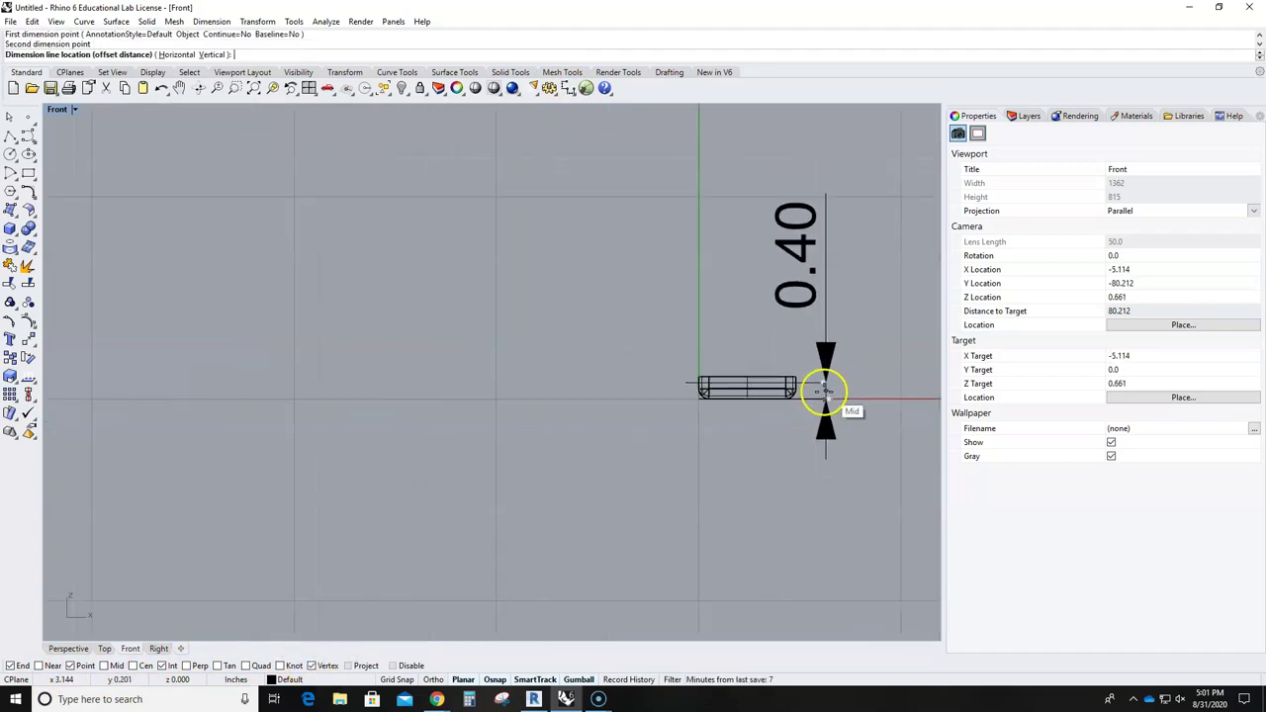
key("Escape")
scroll(818, 394, "up", 5)
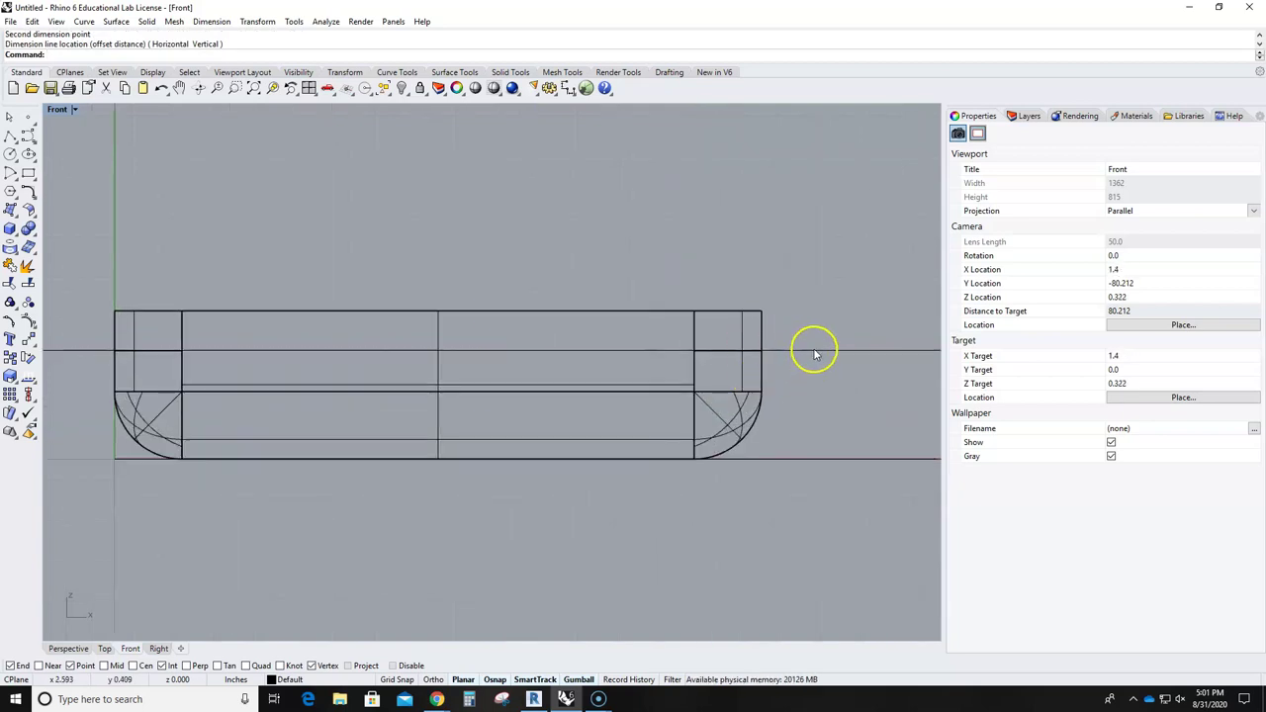
left_click(814, 350)
scroll(809, 366, "down", 3)
key("Escape")
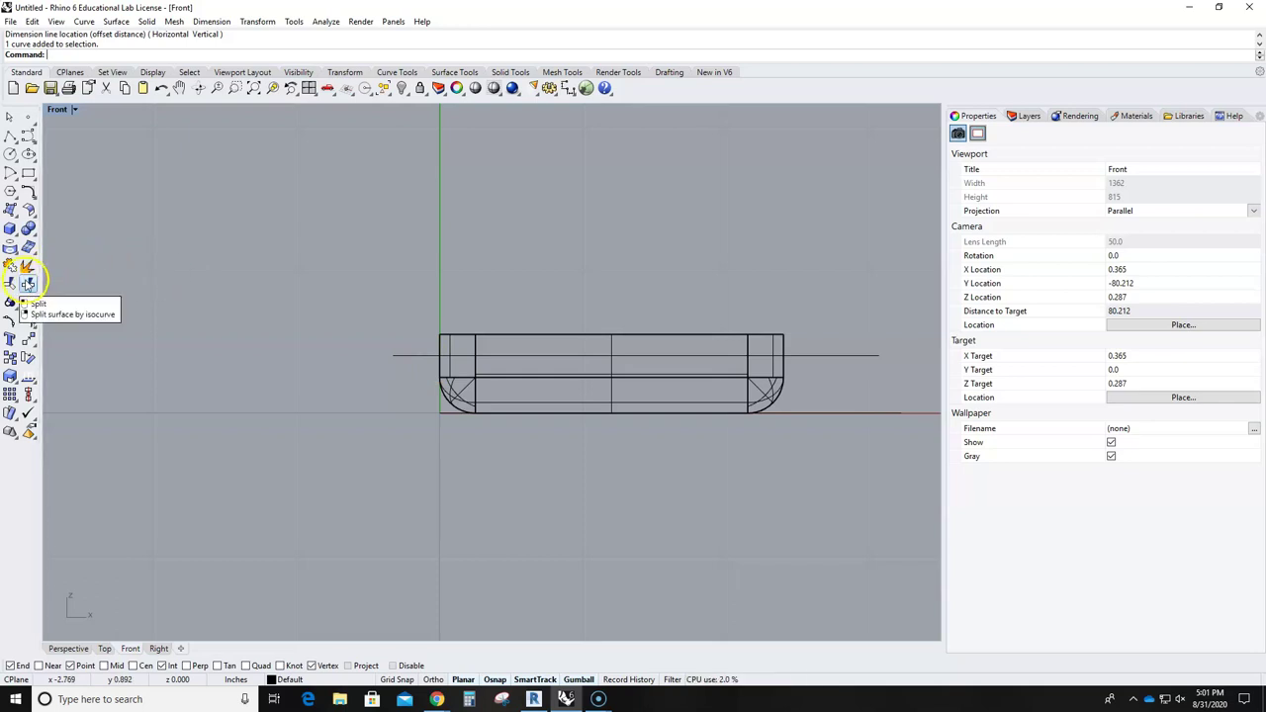
Split the rounded body into two pieces using the horizontal line as cutter
left_click(28, 283)
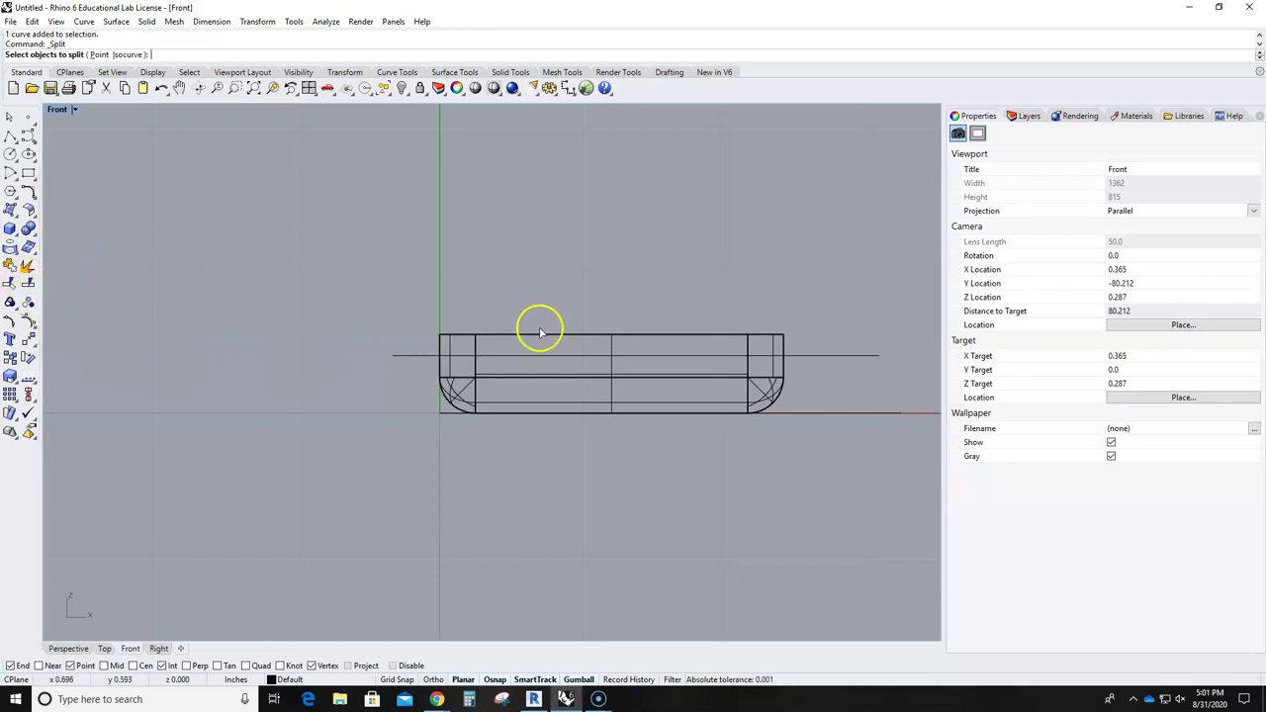
left_click(536, 337)
key("Return")
left_click(415, 357)
right_click(388, 402)
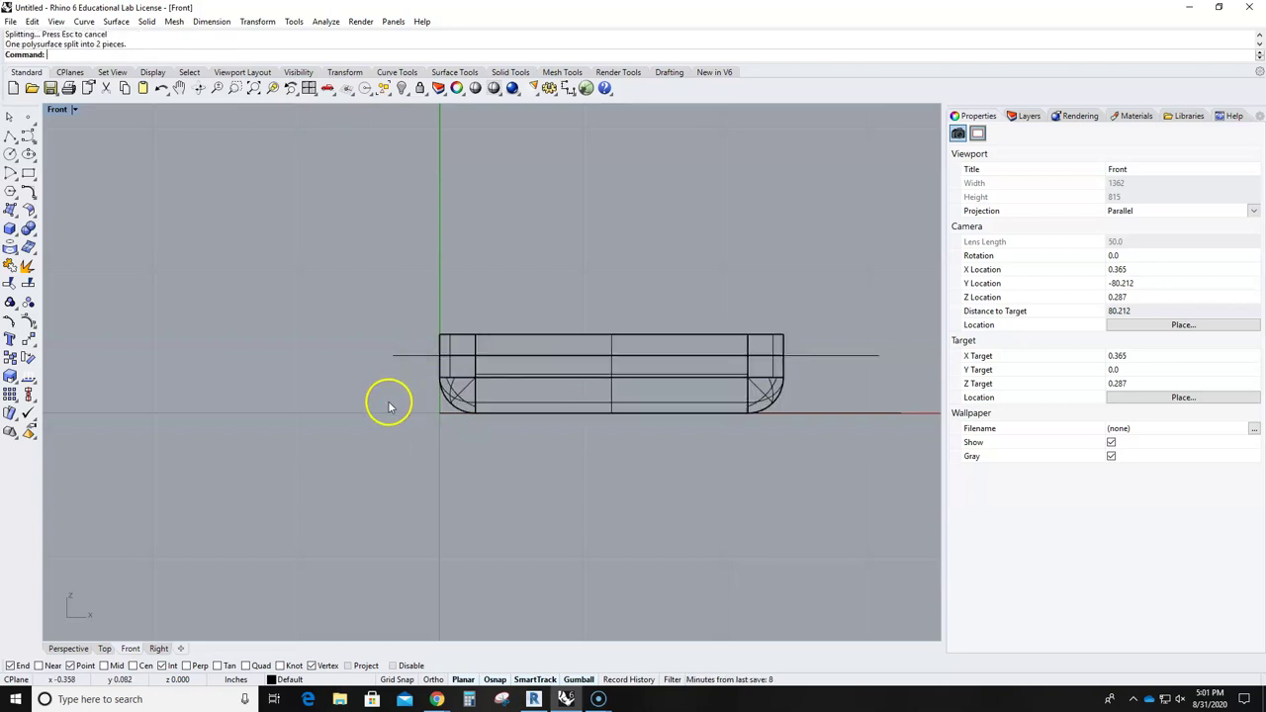
Select the lower body piece after clicking the upper one
left_click(482, 336)
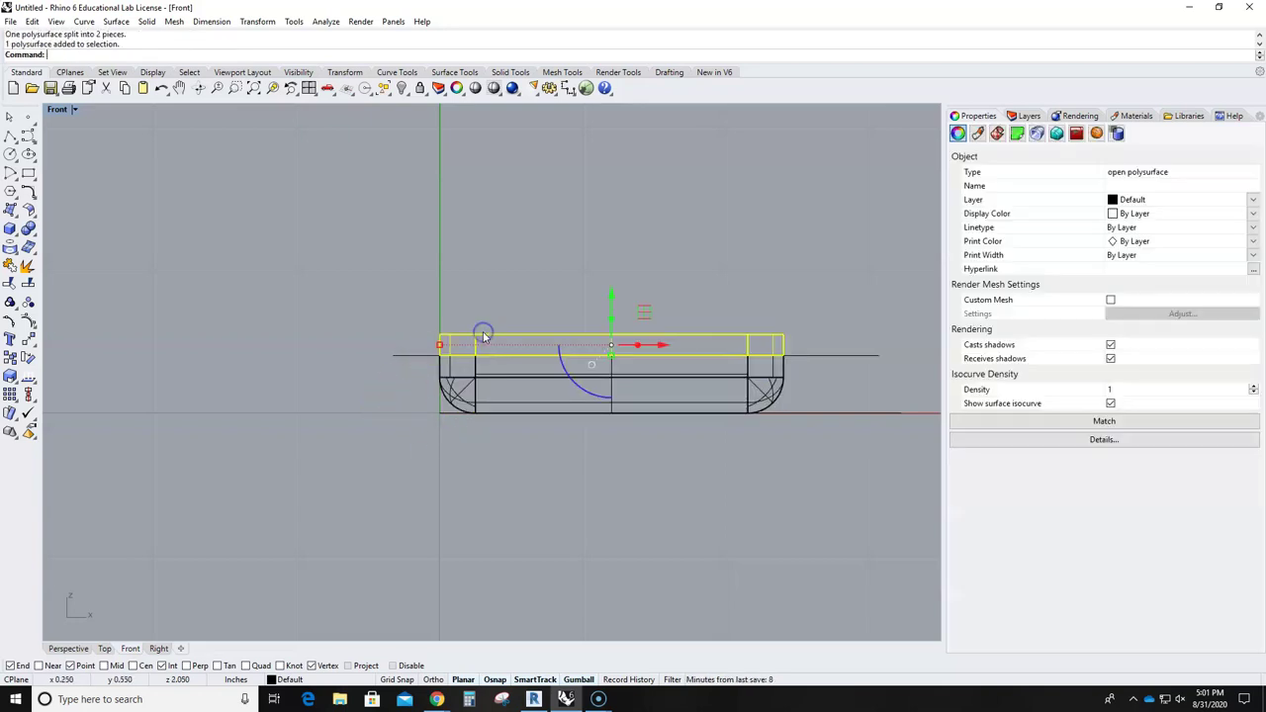
left_click(475, 407)
scroll(524, 452, "down", 4)
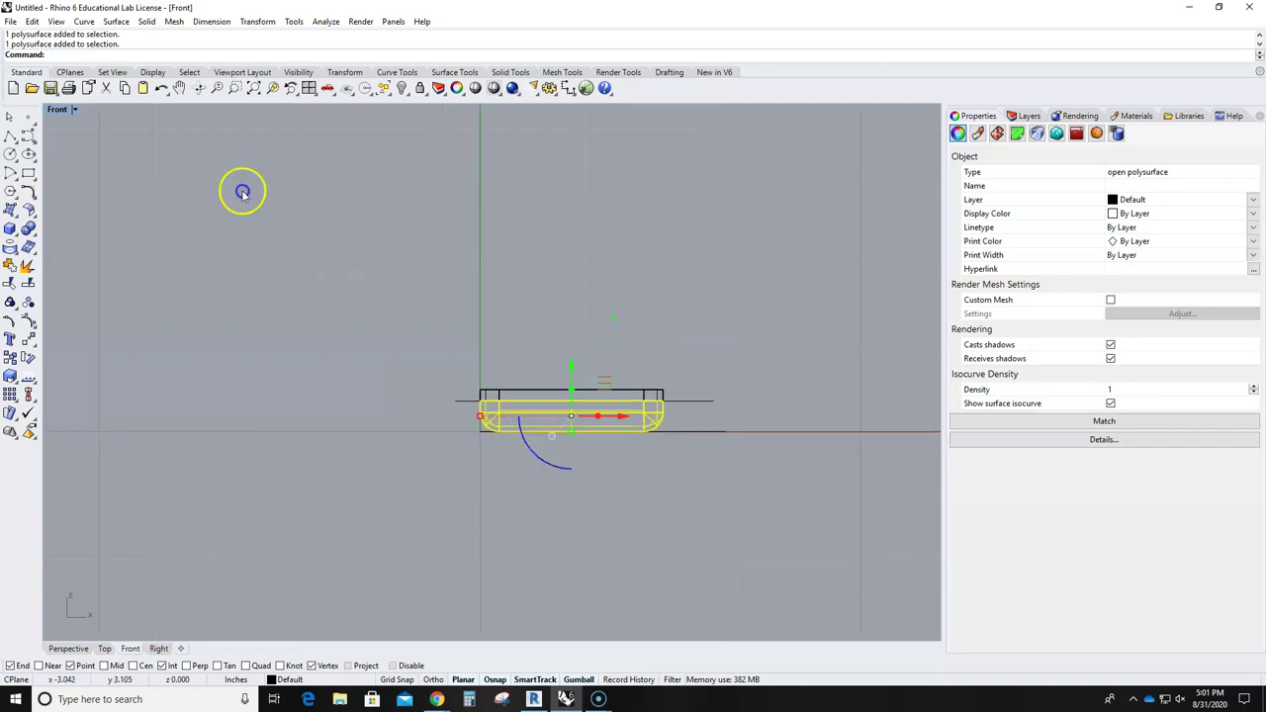
Add two new layers named 'metal base' and 'glass top'
double_click(58, 111)
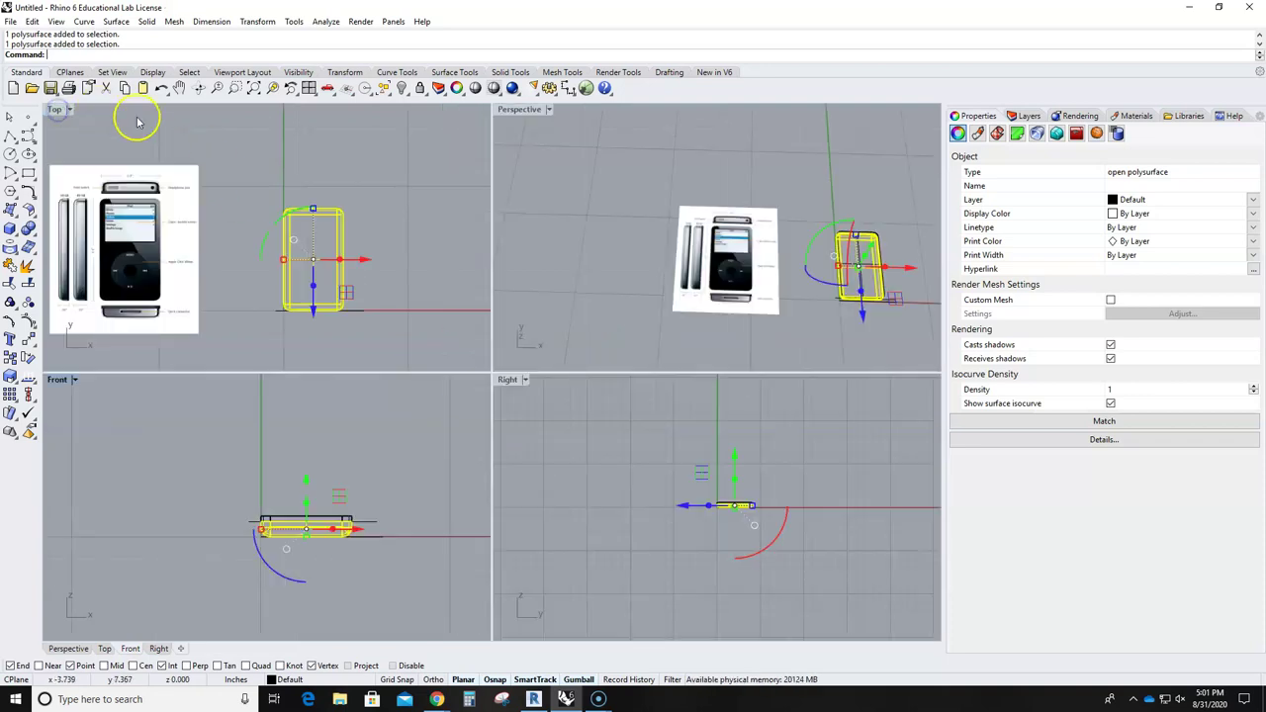
double_click(514, 111)
right_click_drag(574, 188, 782, 396)
left_click(760, 401)
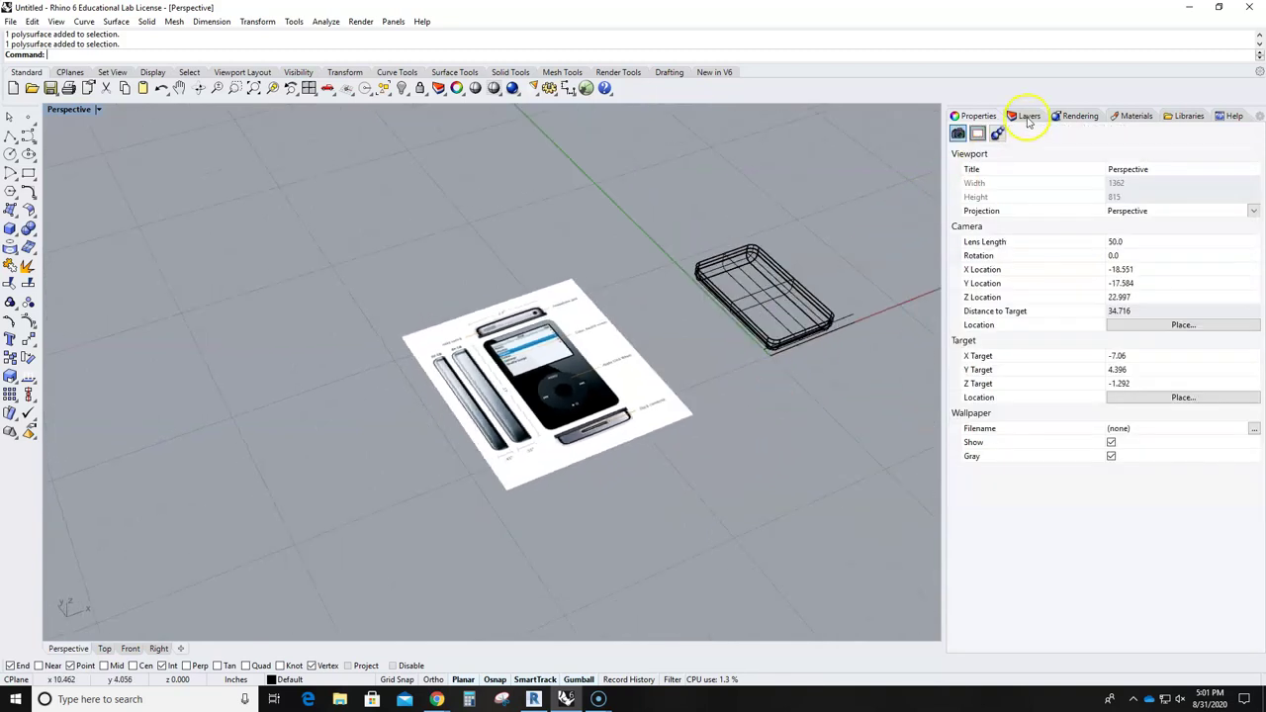
left_click(1029, 115)
left_click(1001, 168)
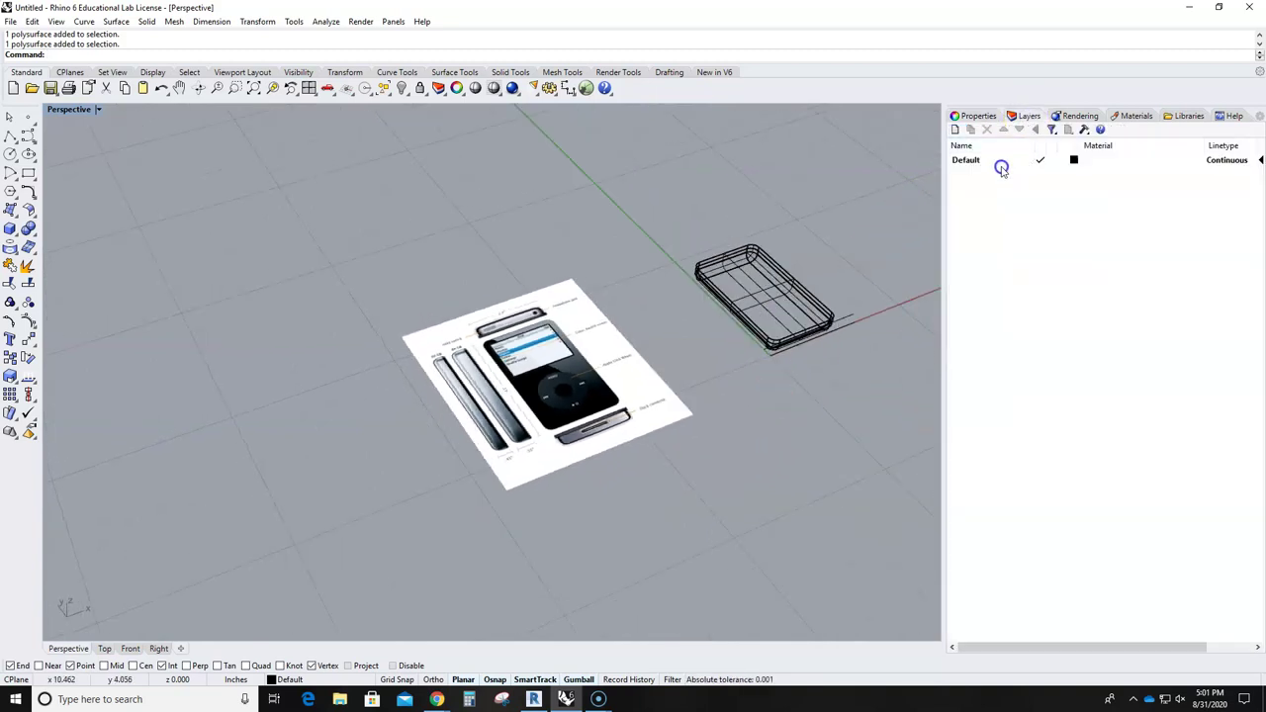
left_click(955, 130)
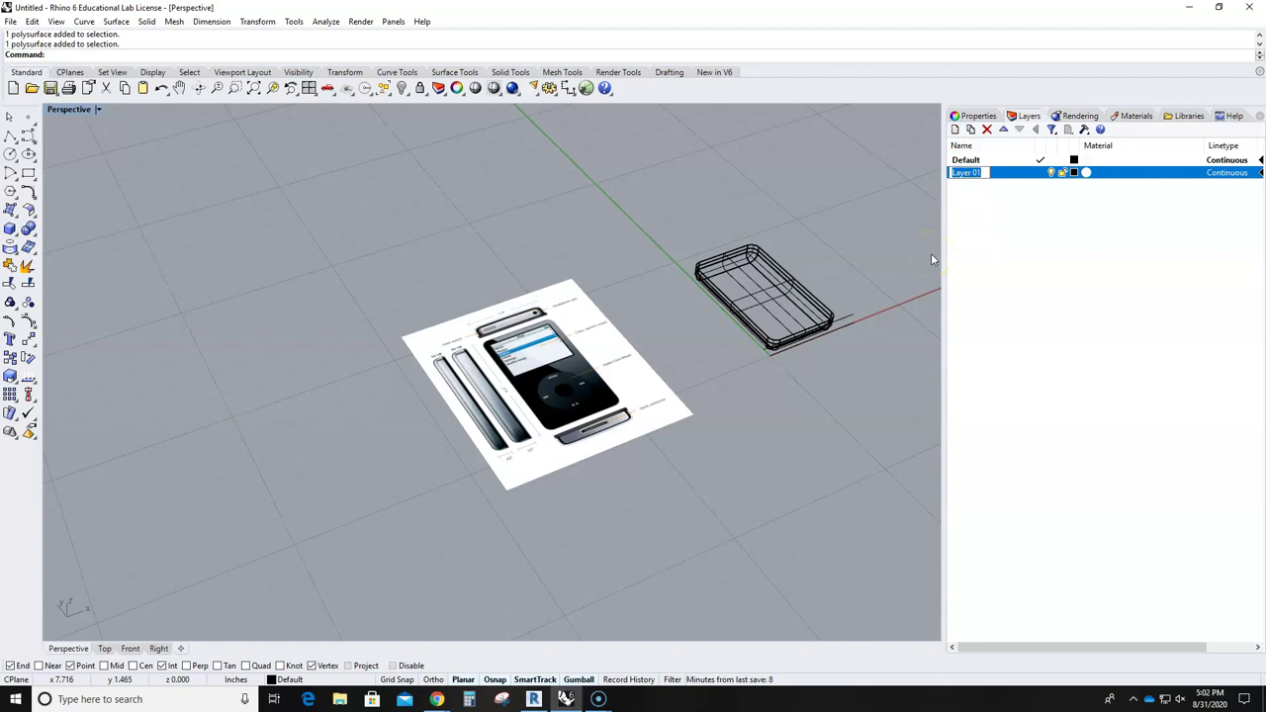
type("metal base")
key("Return")
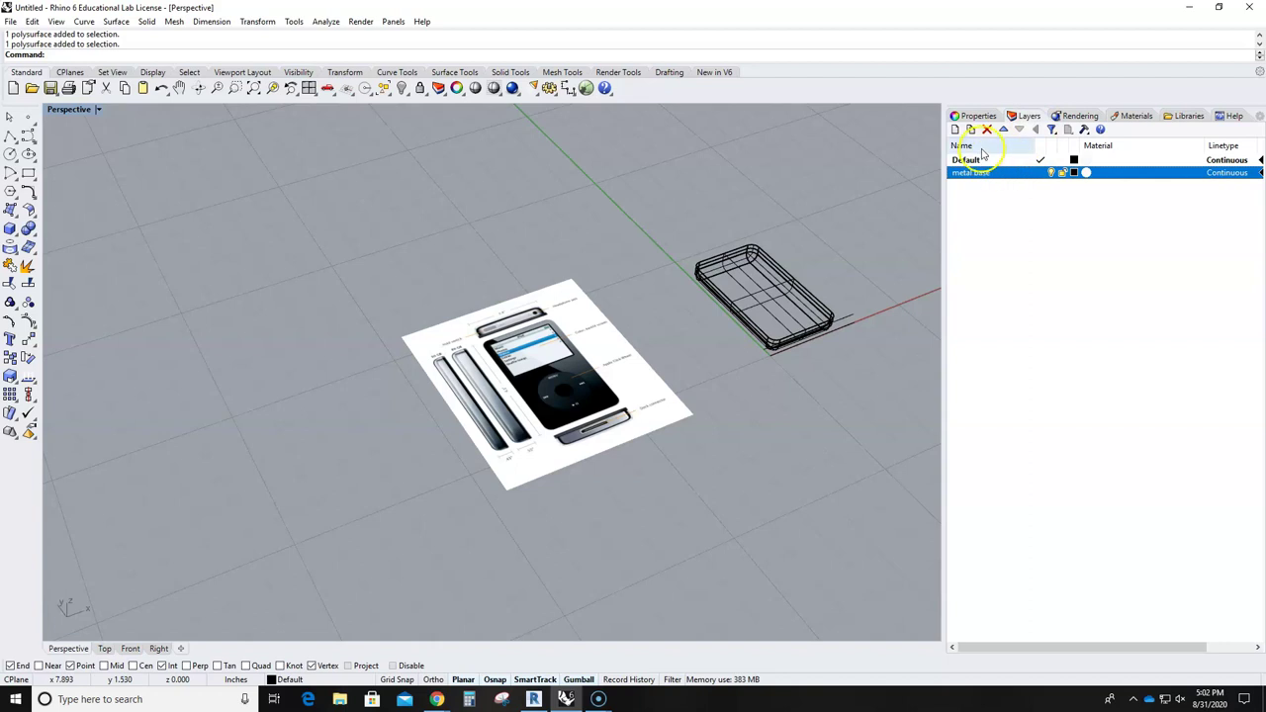
left_click(955, 130)
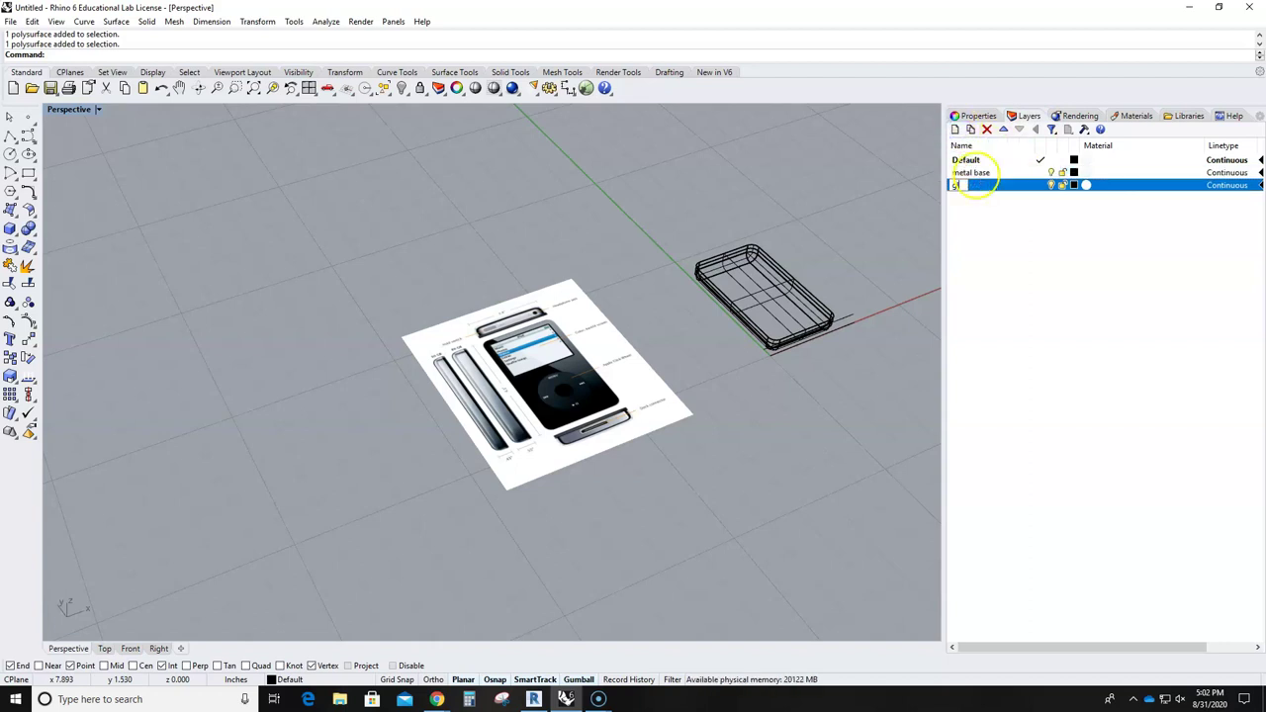
type("glass top")
key("Return")
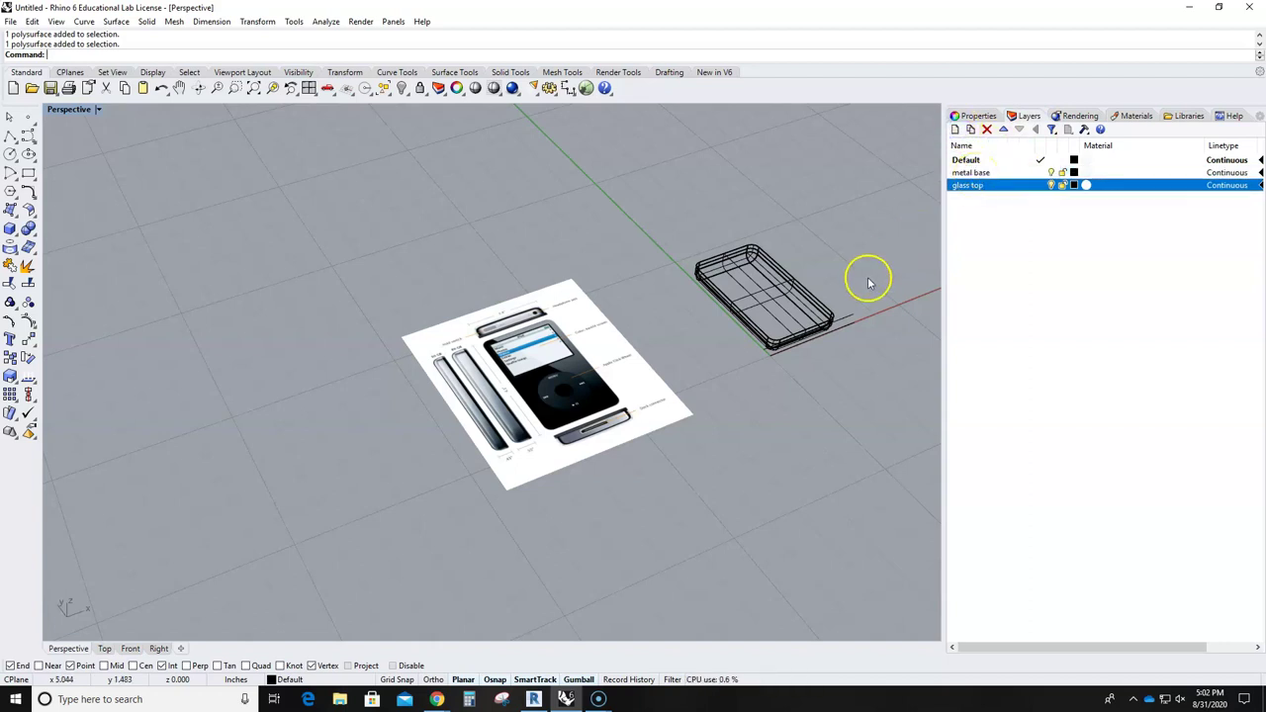
Move the upper body piece onto 'glass top' and the other piece onto 'metal base'
scroll(867, 274, "up", 5)
left_click(774, 318)
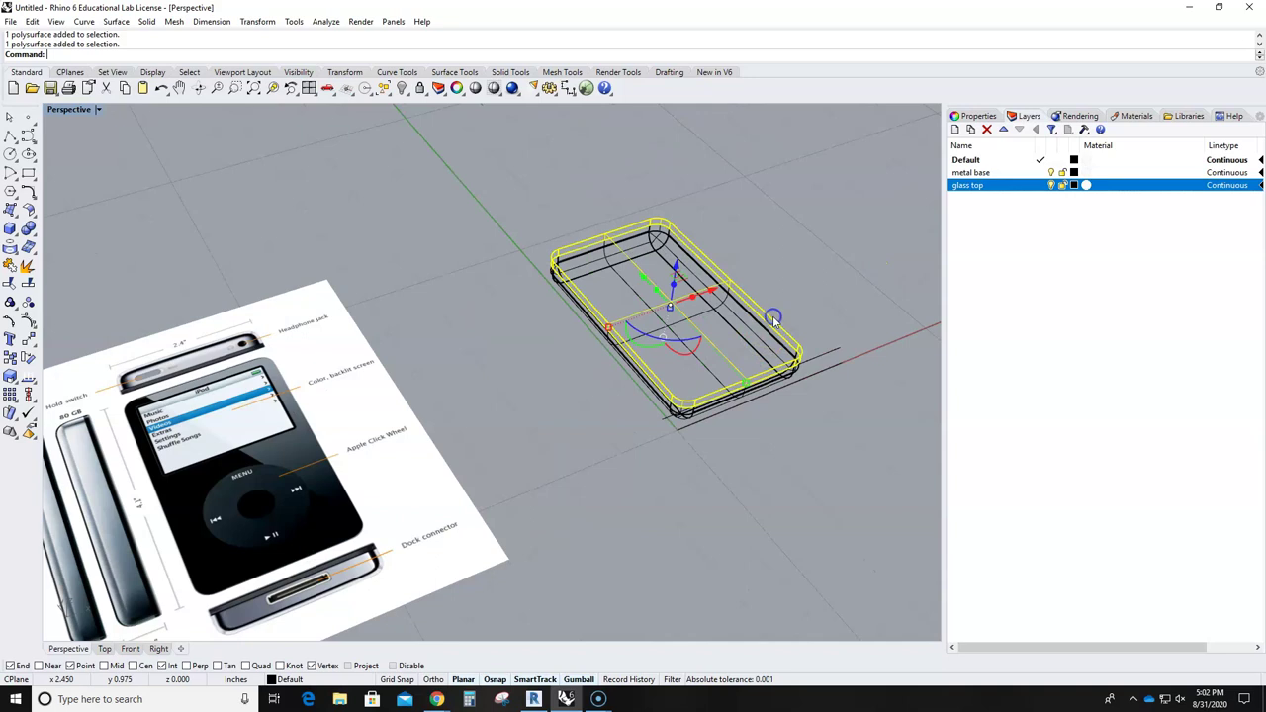
right_click(972, 187)
left_click(1042, 419)
left_click(893, 446)
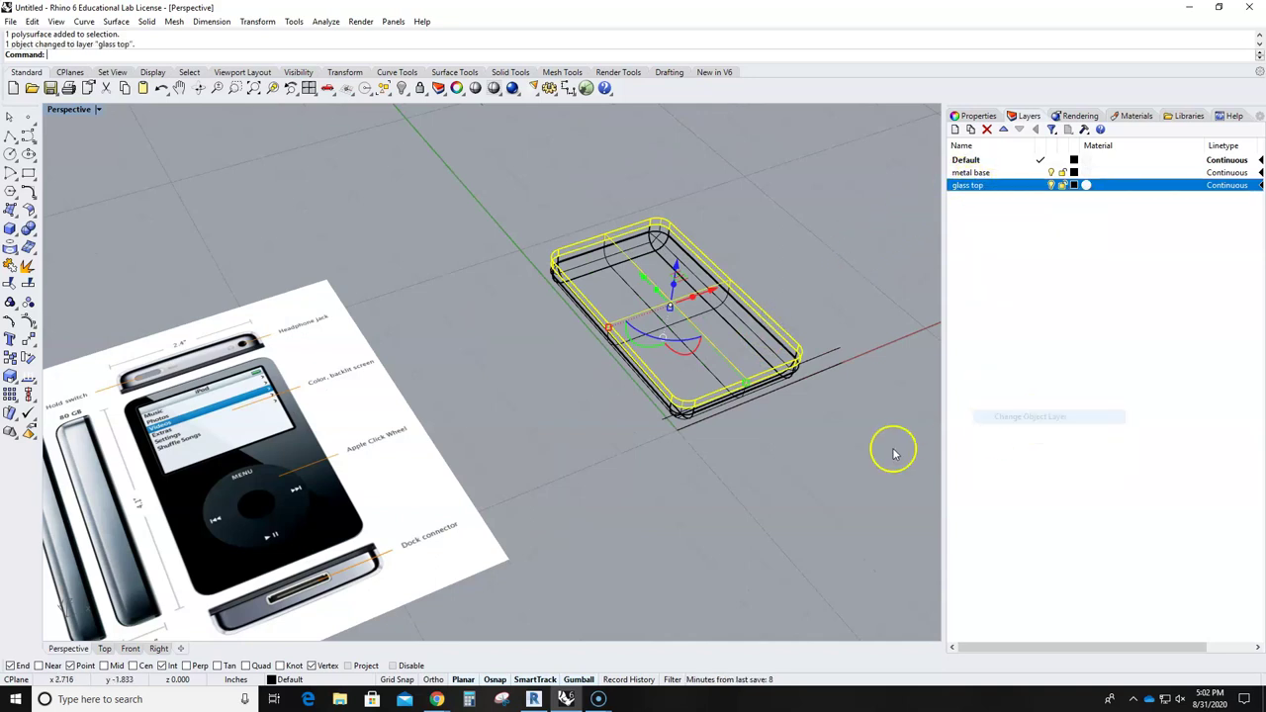
left_click(737, 403)
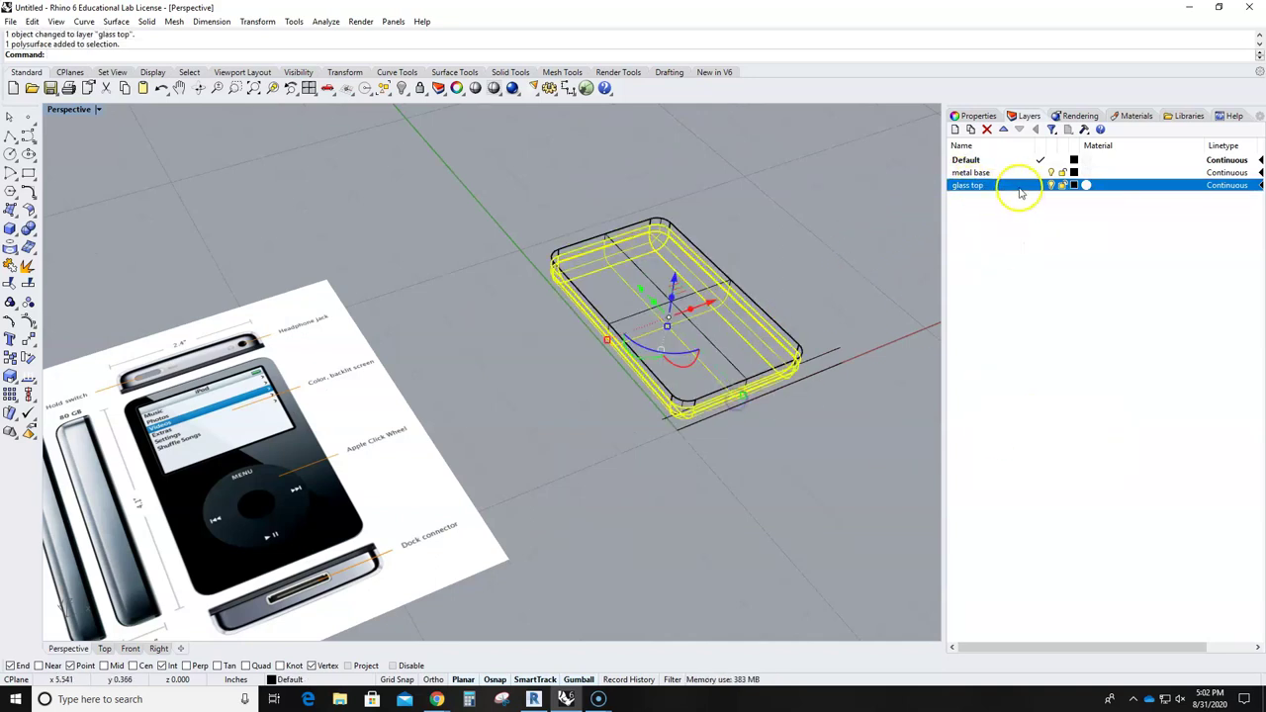
right_click(994, 172)
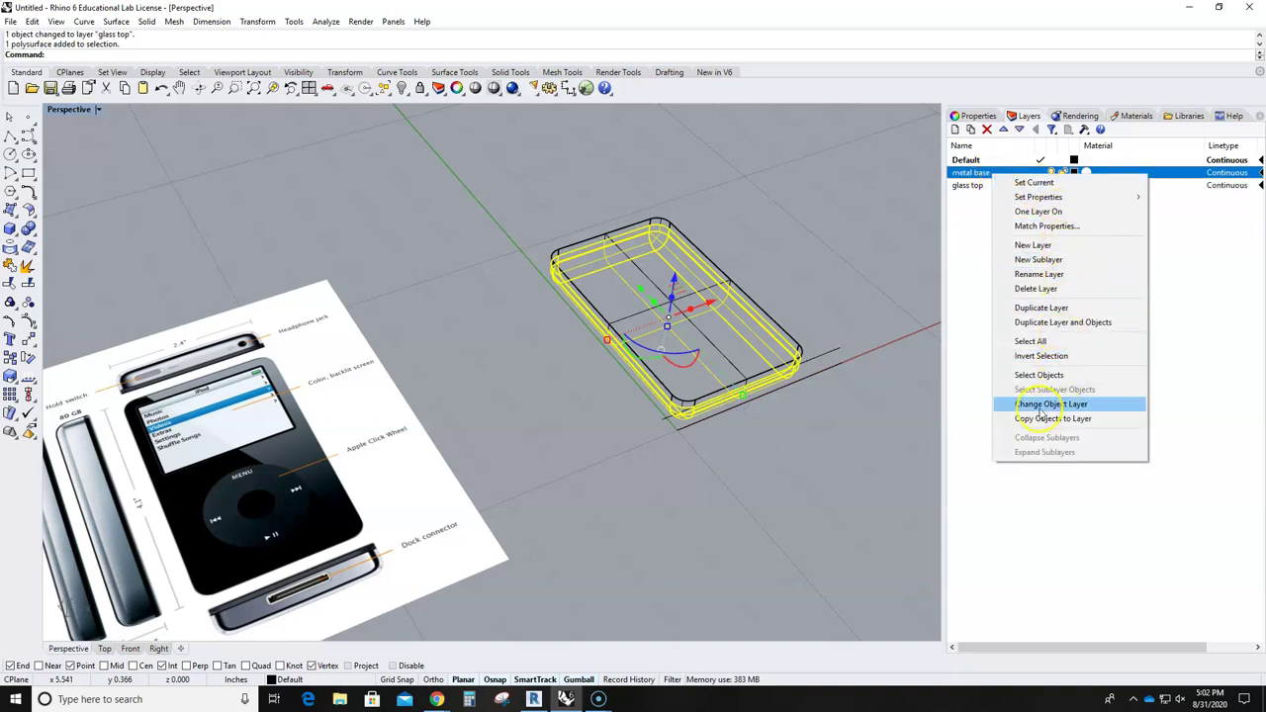
left_click(1052, 405)
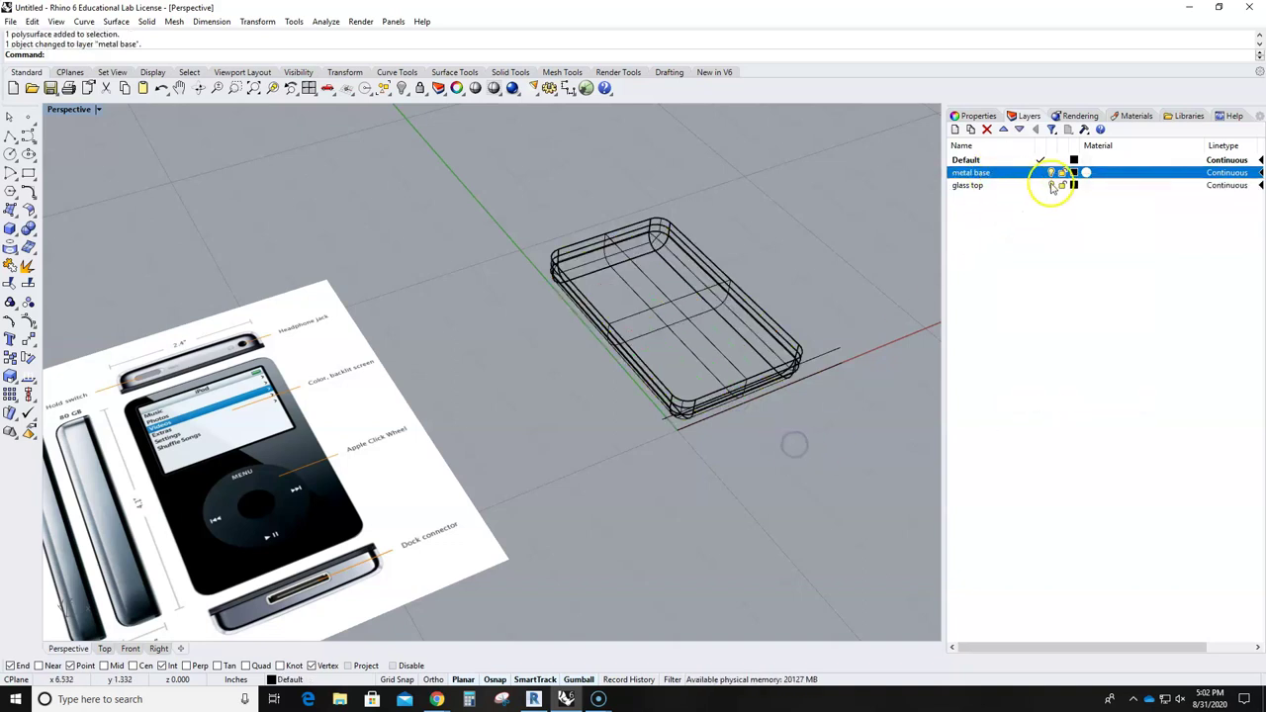
right_click_drag(843, 404, 741, 456)
Switch the Perspective view to Shaded and orbit around the body
scroll(675, 403, "down", 3)
right_click_drag(659, 423, 645, 389)
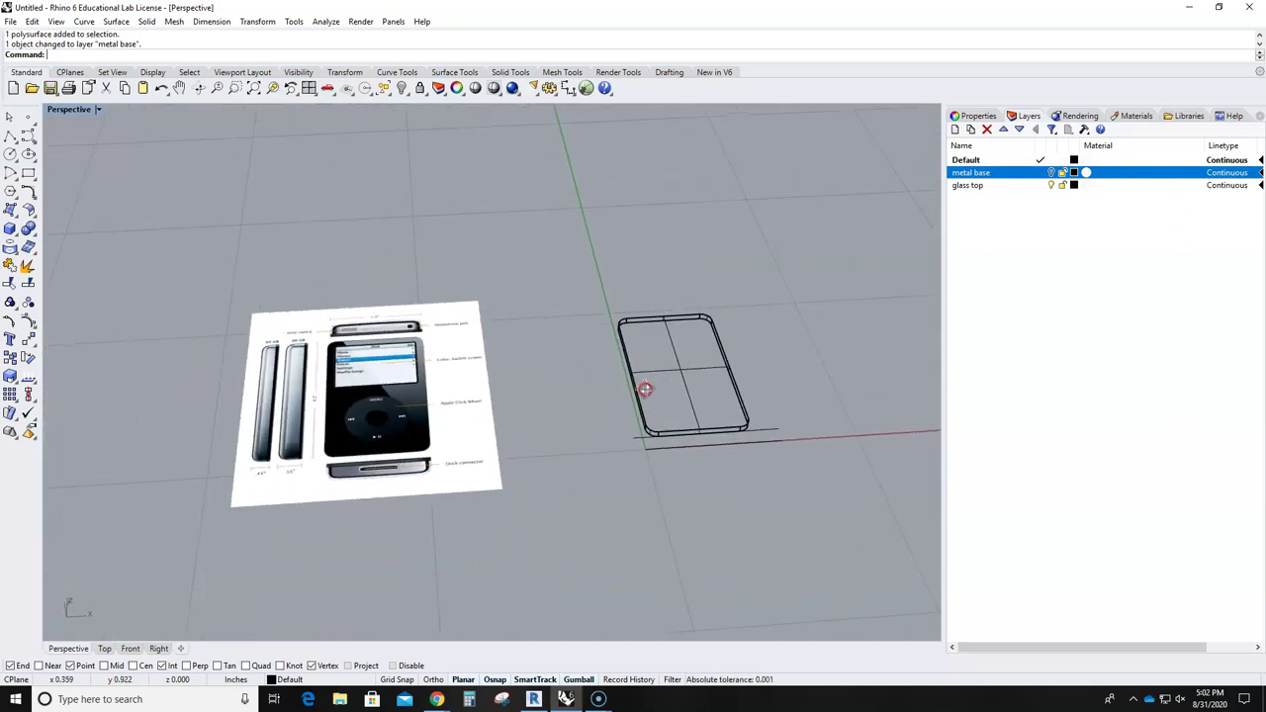
key("ctrl+alt+s")
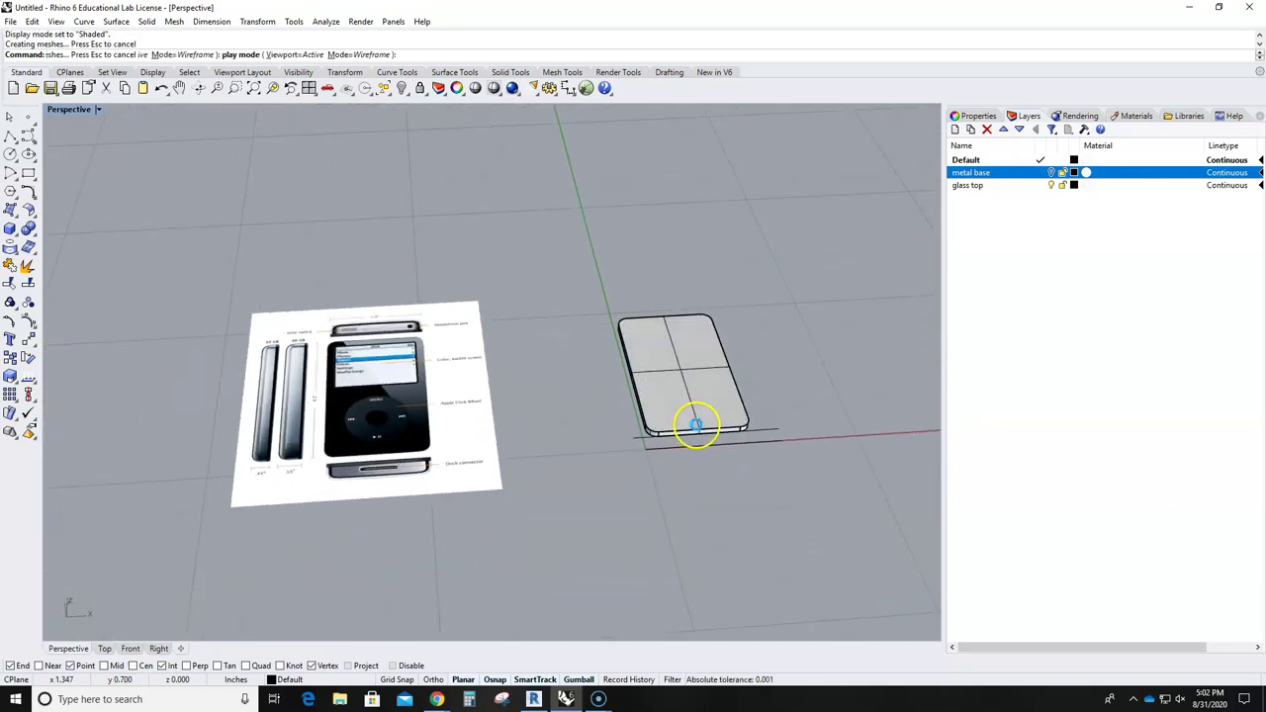
mouse_move(676, 416)
right_mouse_down()
mouse_move(679, 336)
mouse_move(660, 297)
right_mouse_up()
scroll(667, 336, "up", 3)
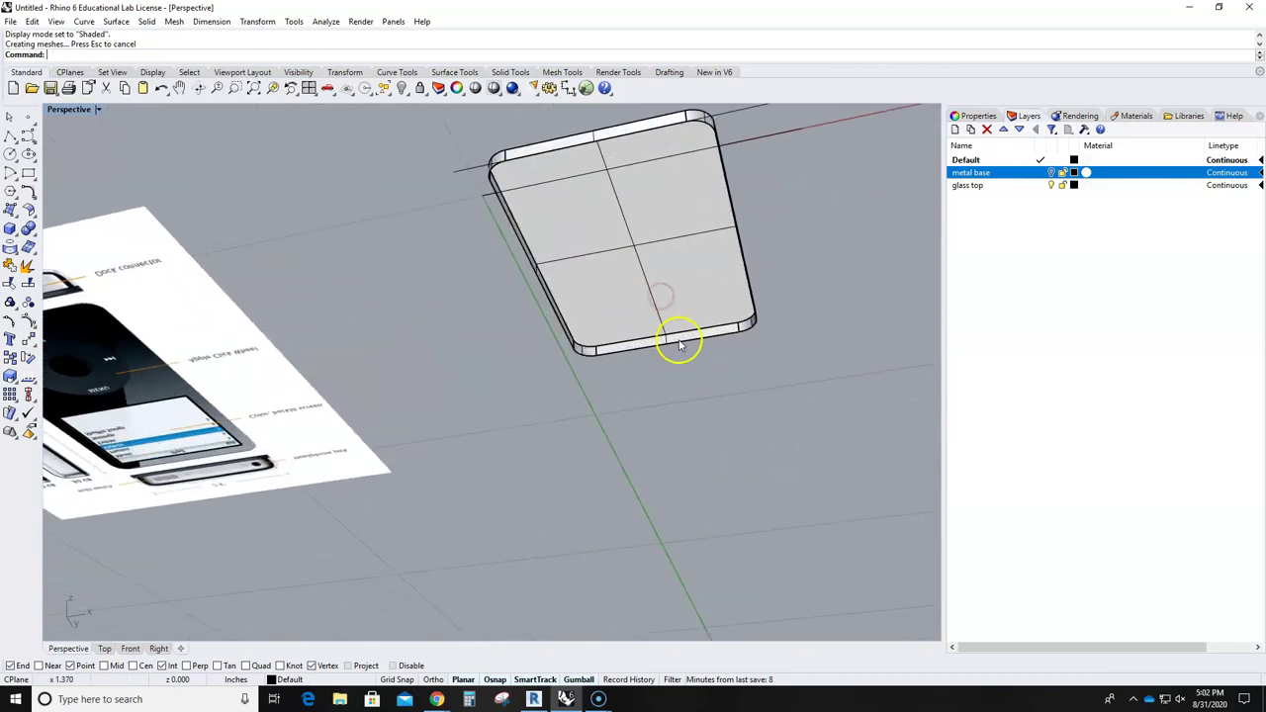
right_click_drag(601, 348, 669, 422)
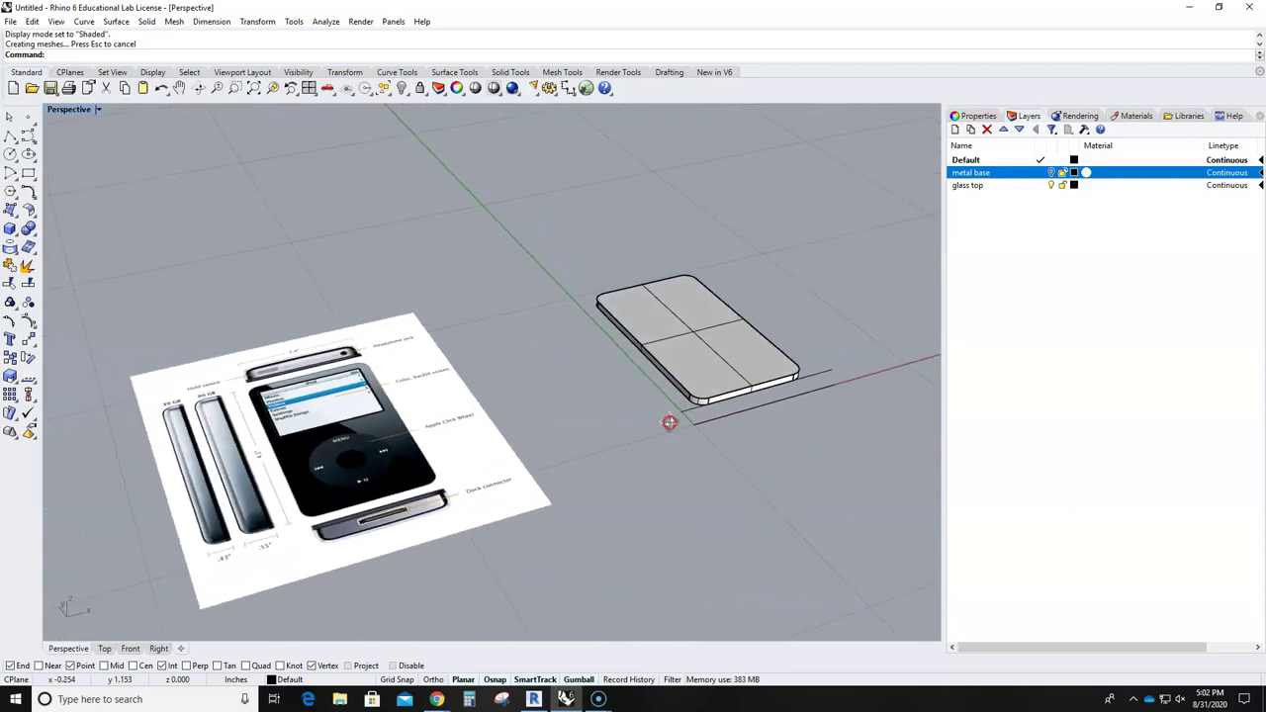
Restore the four-view layout and maximize the Top view beside the reference image
double_click(82, 111)
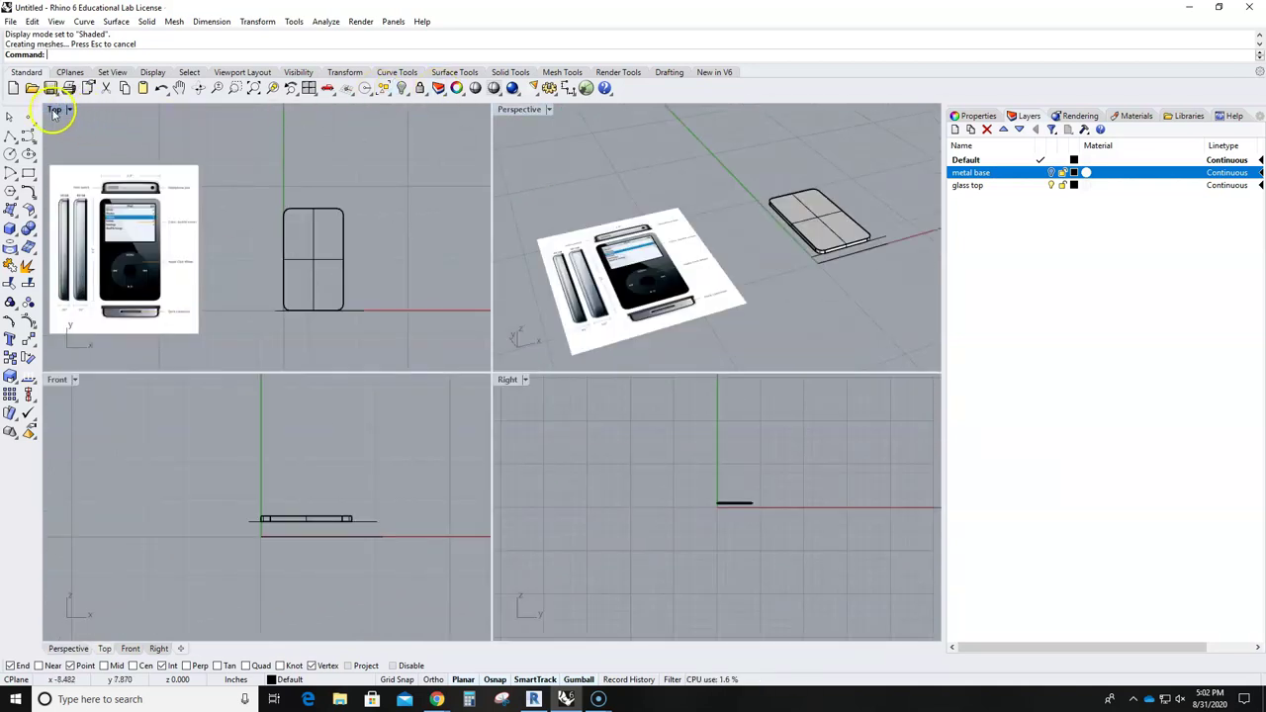
double_click(52, 111)
scroll(616, 348, "down", 1)
scroll(482, 339, "up", 1)
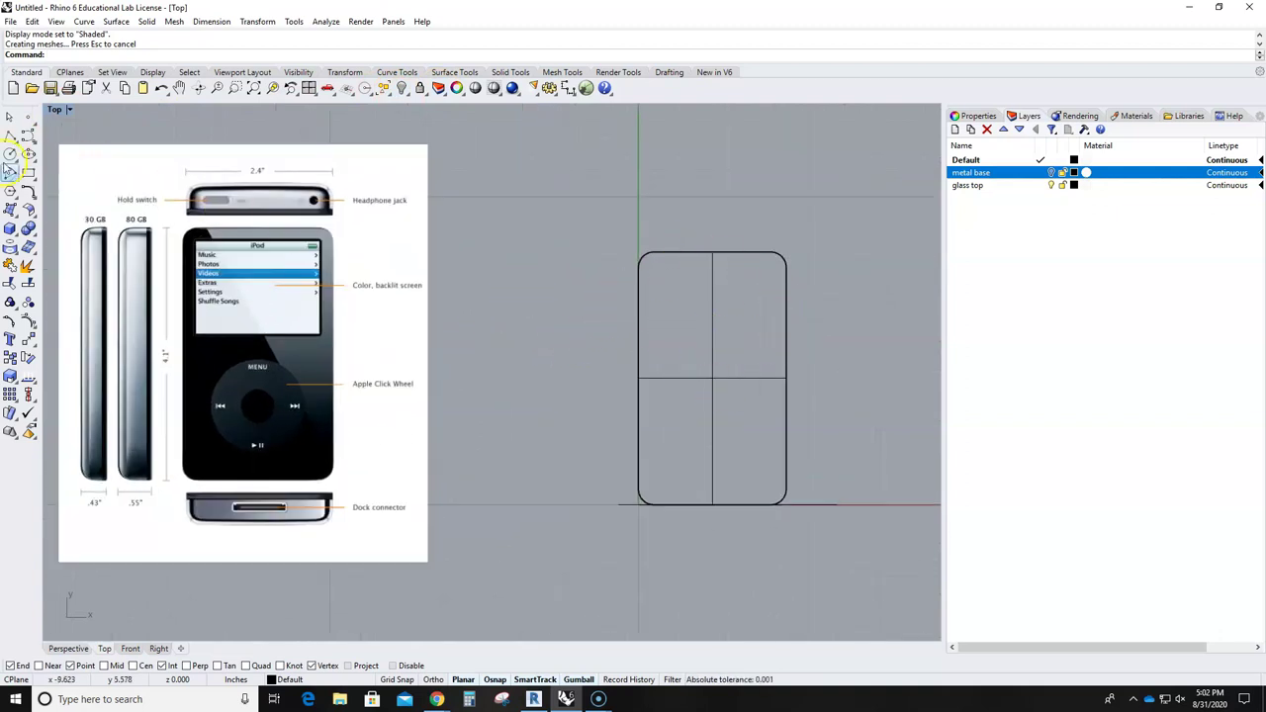
With DupEdge, copy the outline's left edge, top-left corner arc and top edge as curves
left_click(28, 173)
key("Escape")
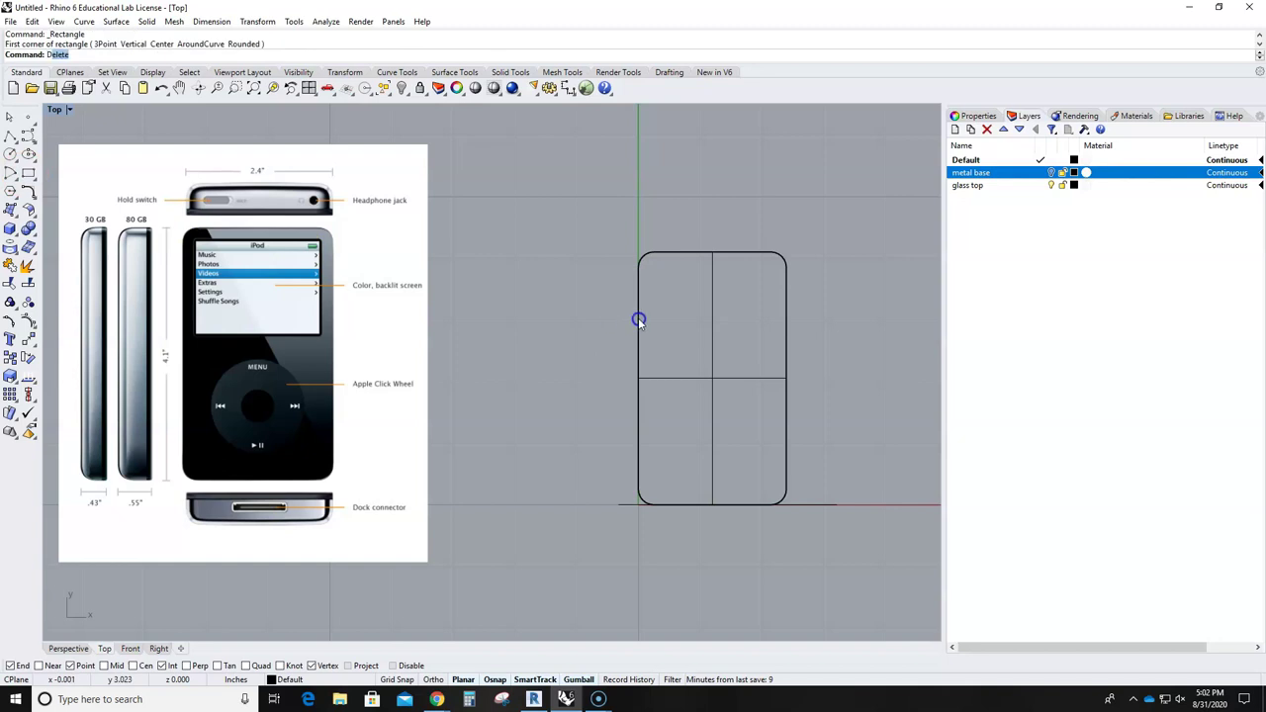
type("Dou")
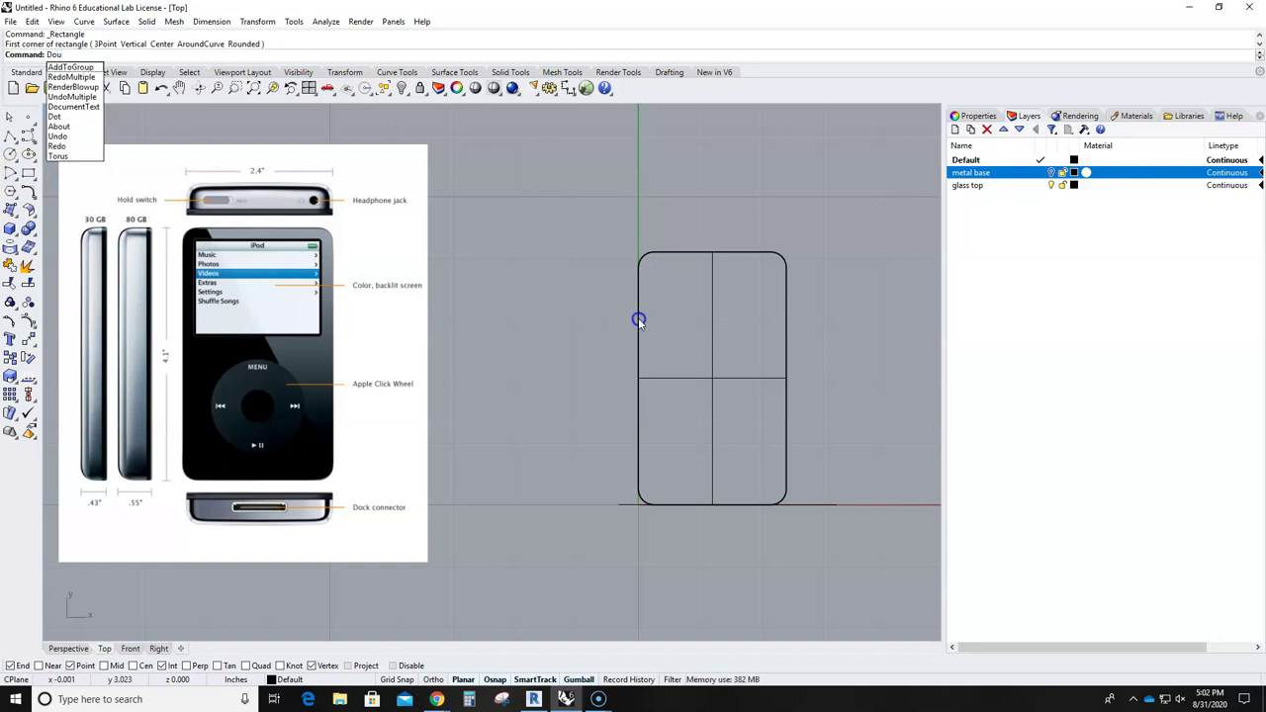
key("BackSpace")
type("pEdge")
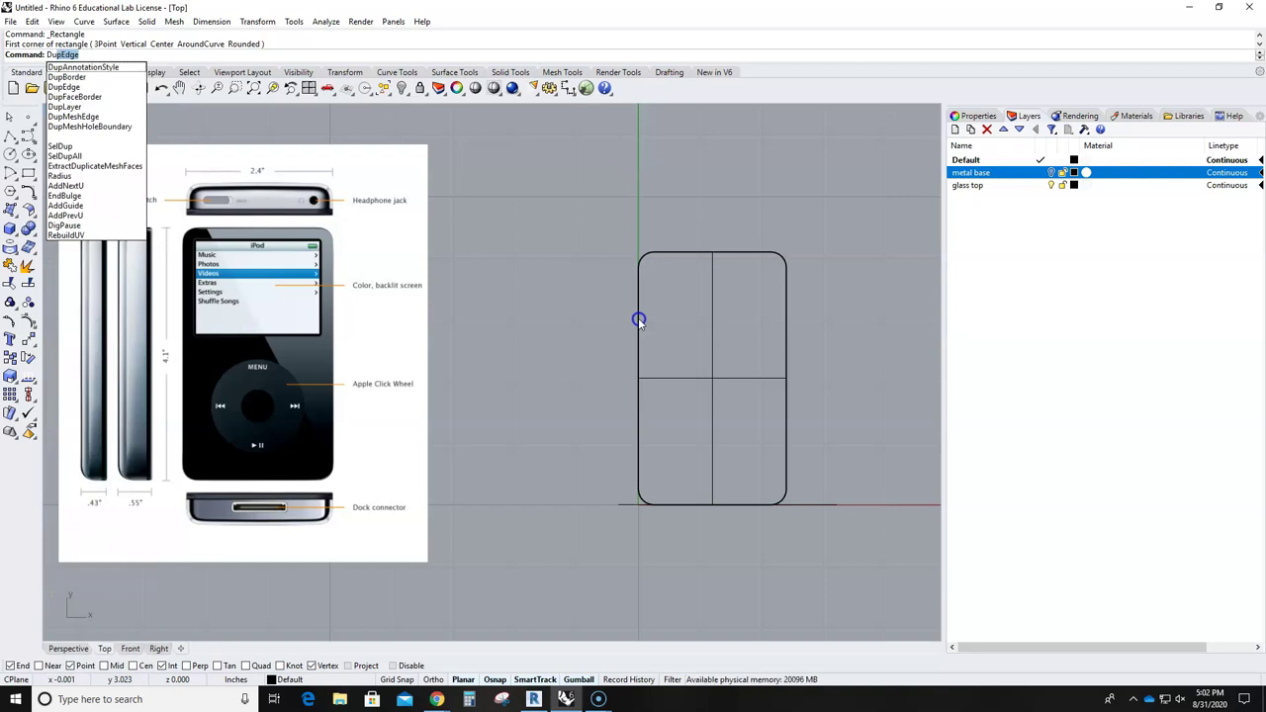
key("Return")
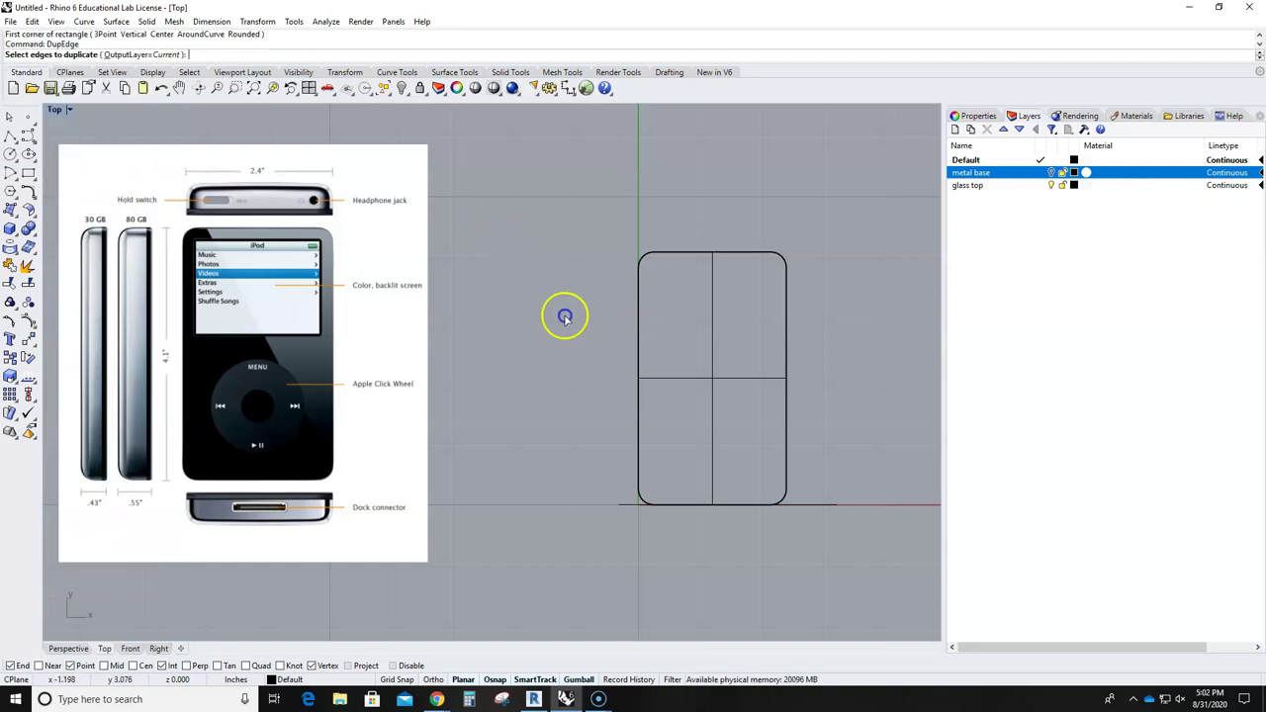
left_click(637, 307)
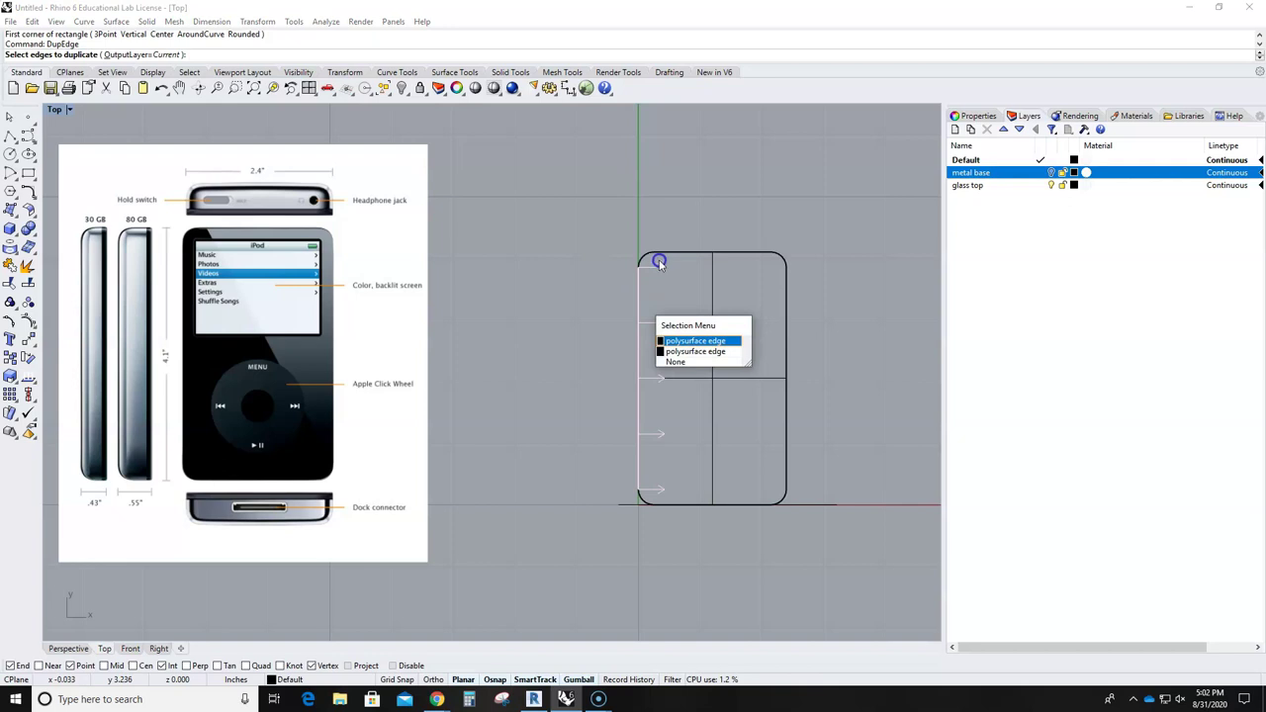
key("Return")
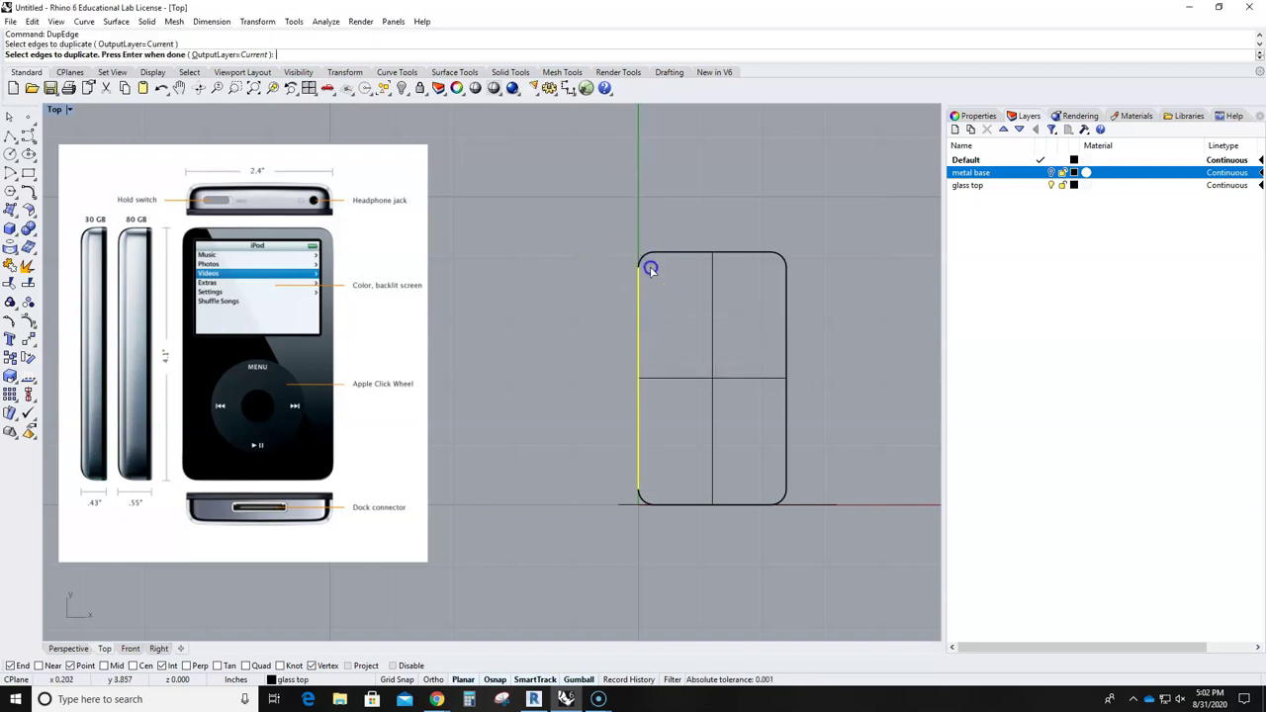
left_click(641, 256)
key("Return")
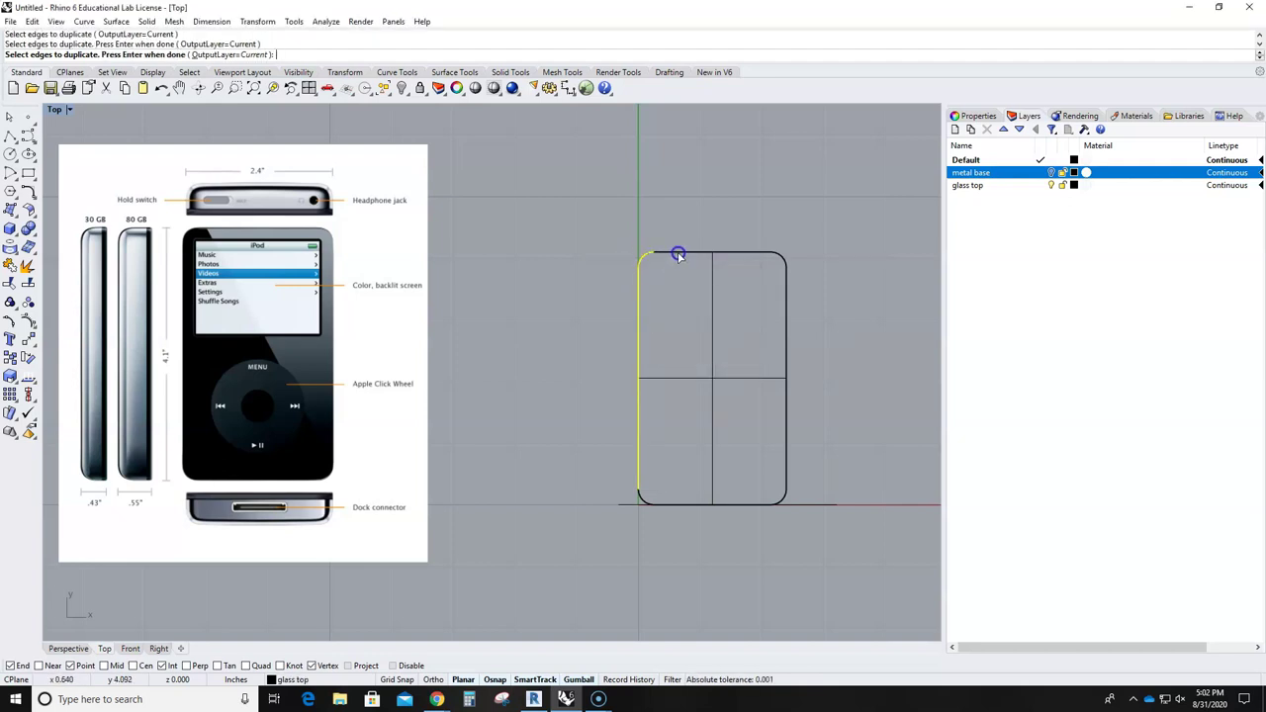
left_click(680, 255)
key("Return")
Copy the remaining right and bottom edges and the other three corner arcs, then finish
left_click(781, 254)
left_click(782, 358)
key("Return")
left_click(786, 500)
key("Return")
left_click(722, 506)
key("Return")
left_click(640, 498)
key("Return")
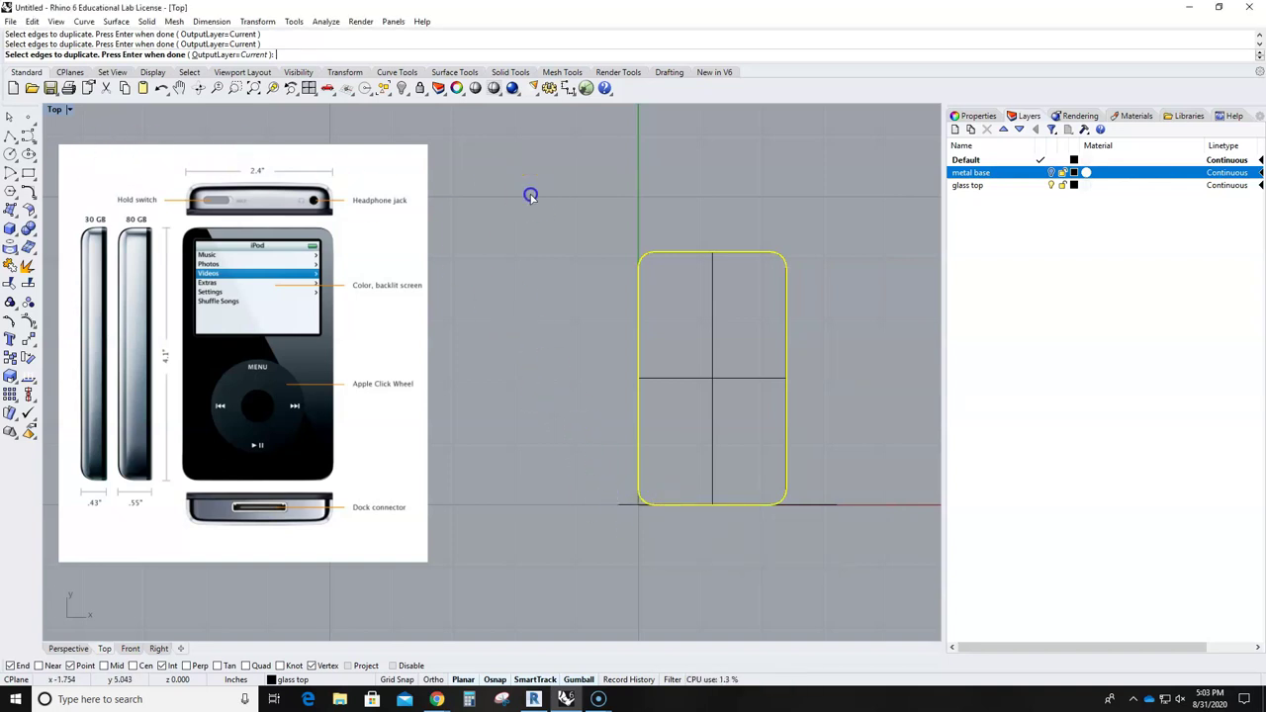
key("Return")
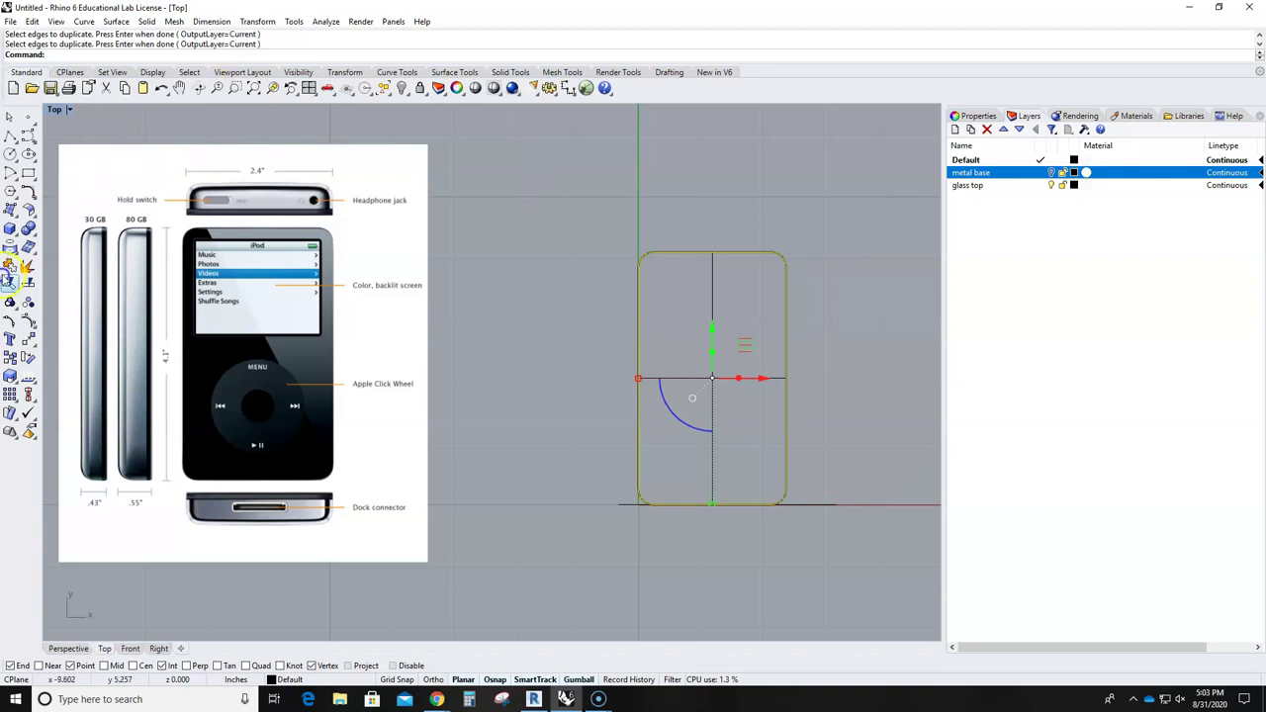
Join the duplicated edges and move the bottom curves up across the outline's upper part
left_click(12, 273)
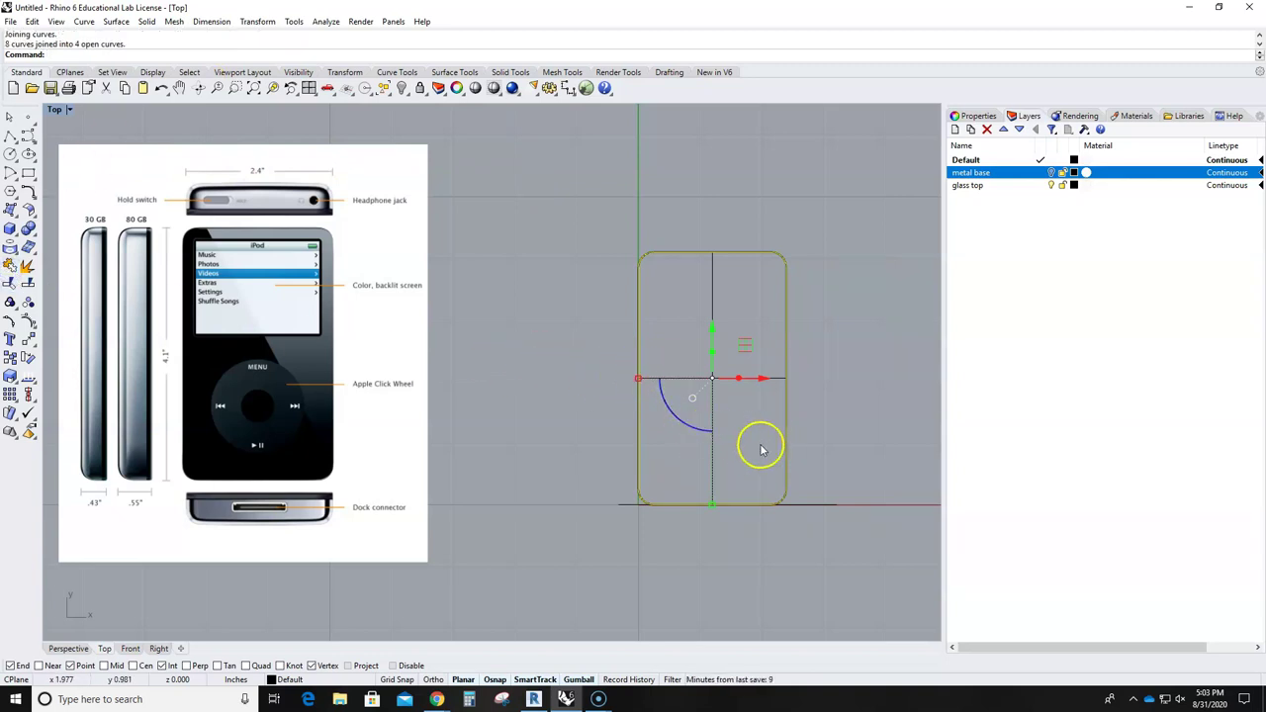
left_click(750, 507)
left_click(751, 507)
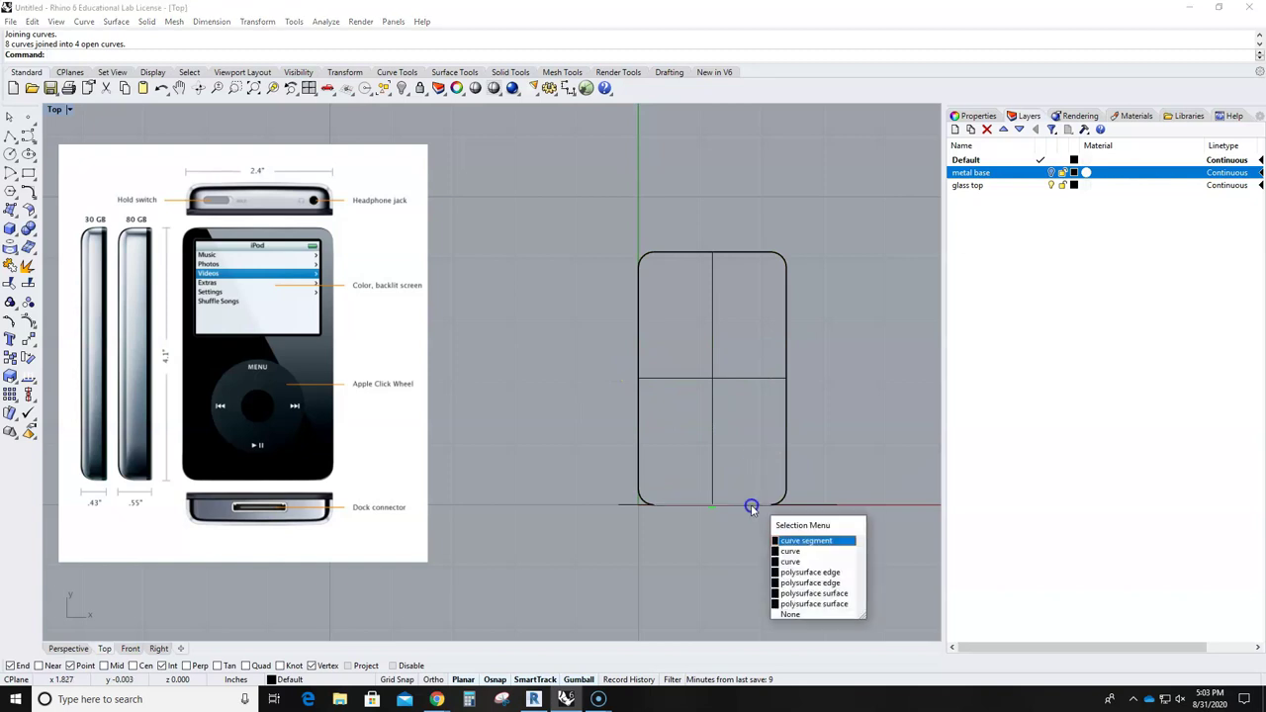
left_click(789, 541)
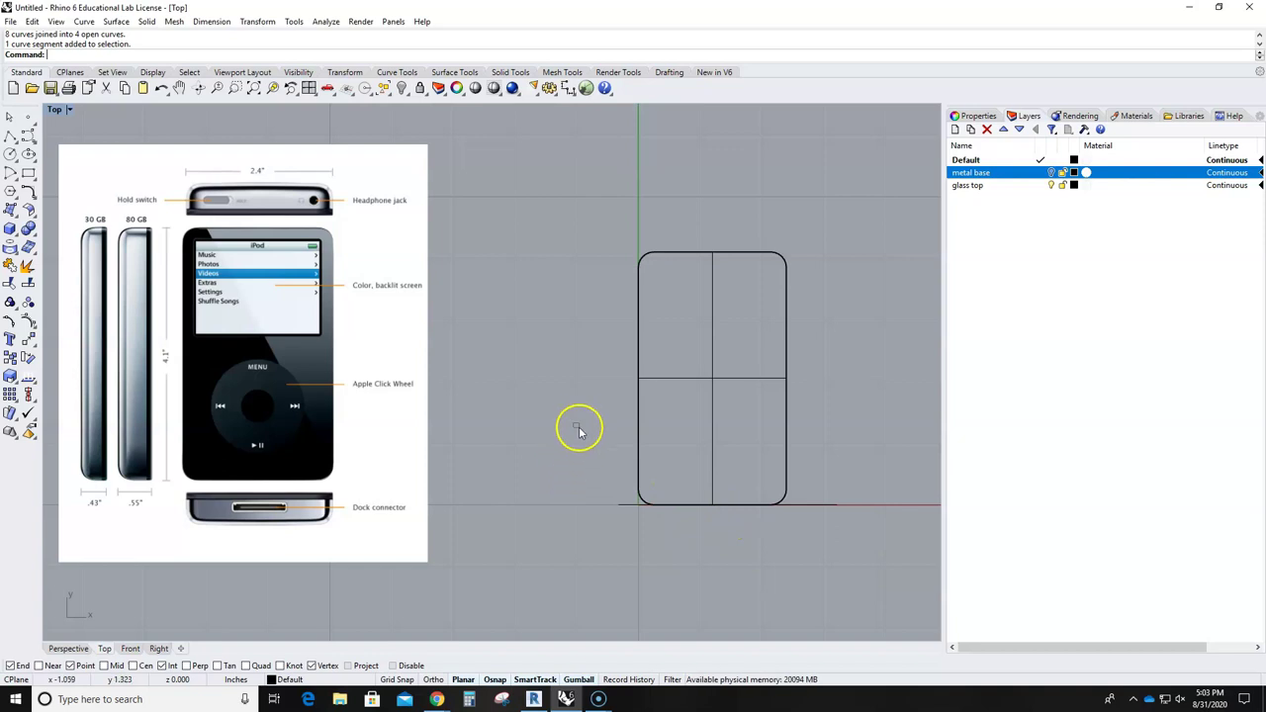
left_click_drag(578, 424, 832, 562)
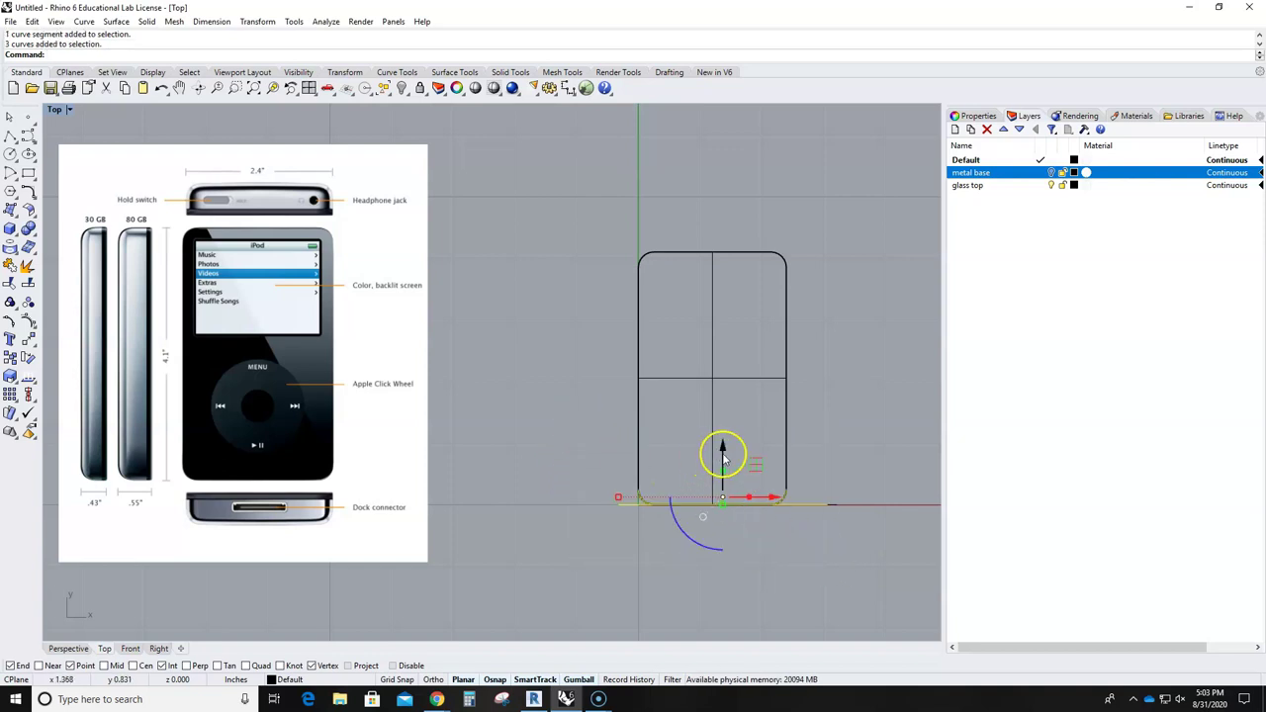
left_click_drag(722, 457, 712, 302)
left_click(856, 330)
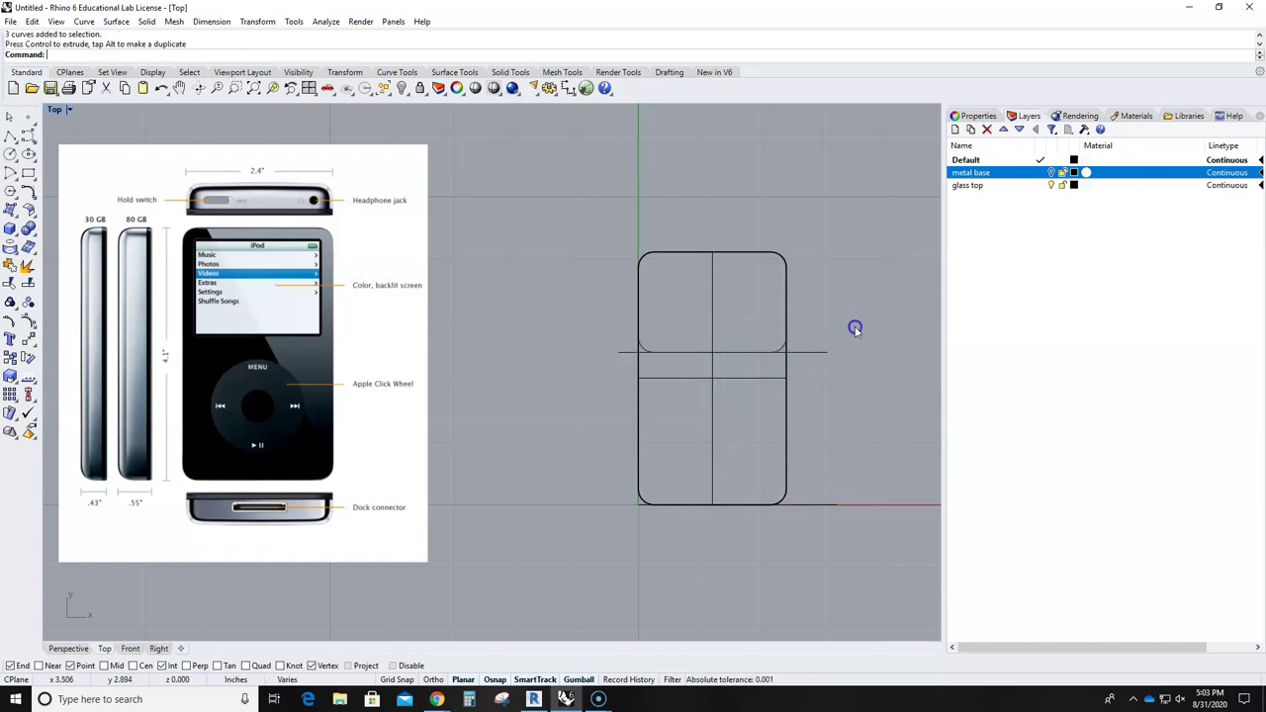
Window-select the outline's corner control points, then clear the selection
left_click(779, 348)
left_click_drag(591, 214, 843, 390)
key("Escape")
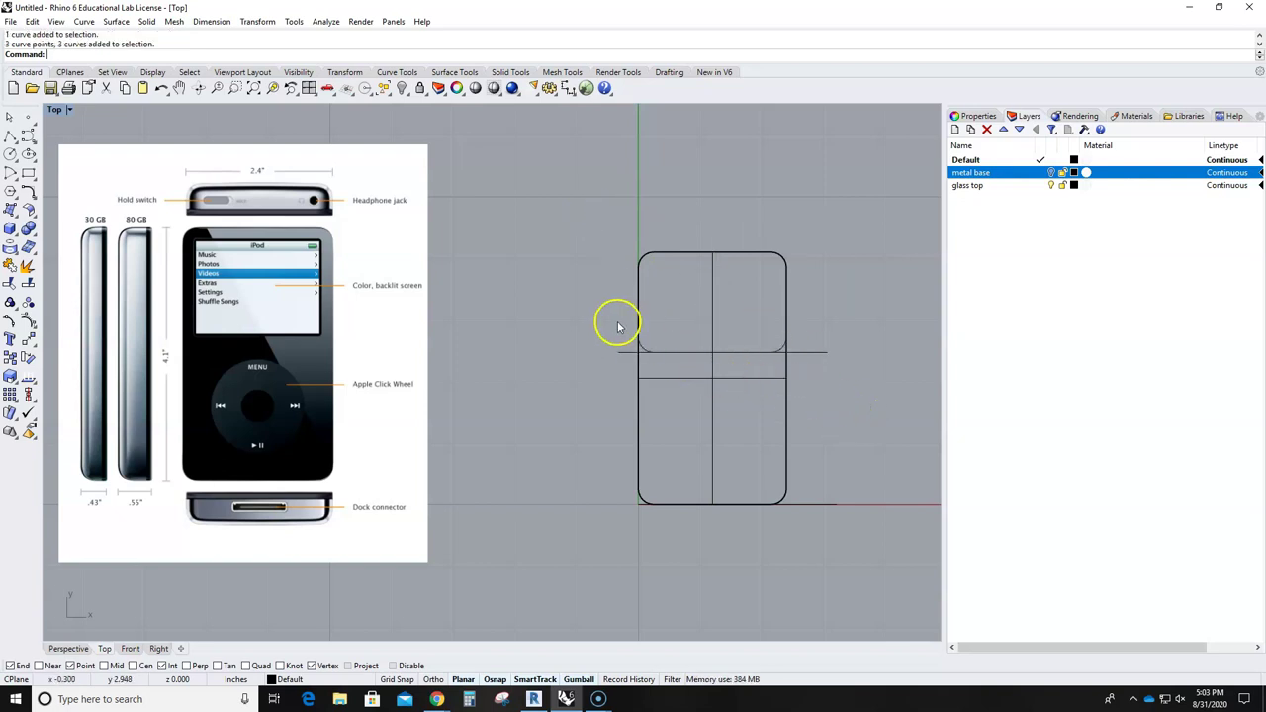
Maximize Perspective, toggle the metal base and glass top layer visibility, then undo it
double_click(61, 111)
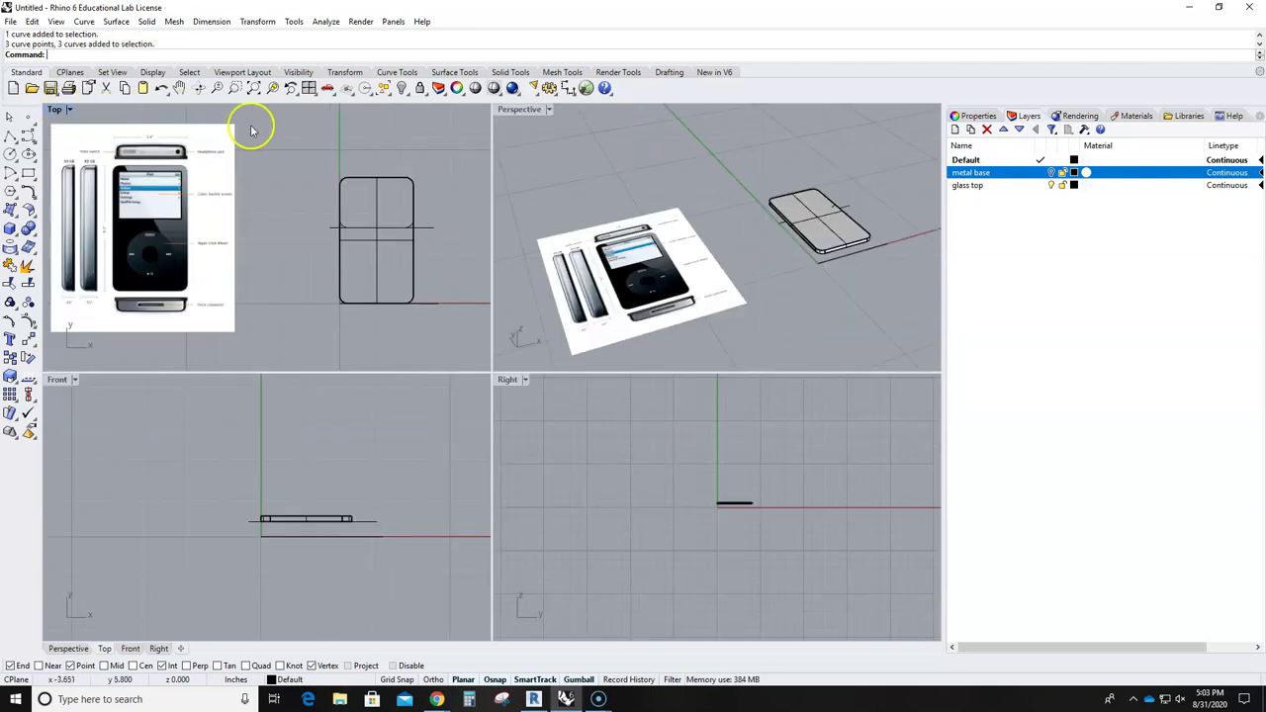
double_click(520, 109)
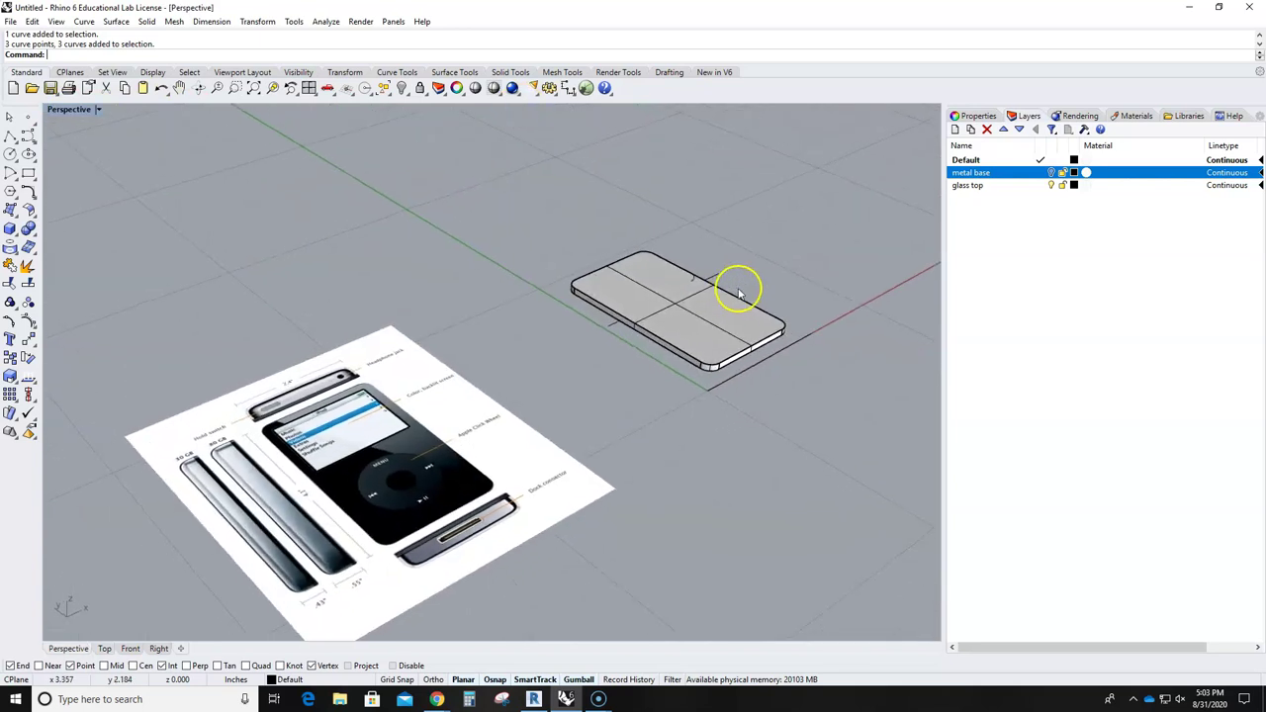
scroll(692, 297, "up", 2)
left_click(712, 353)
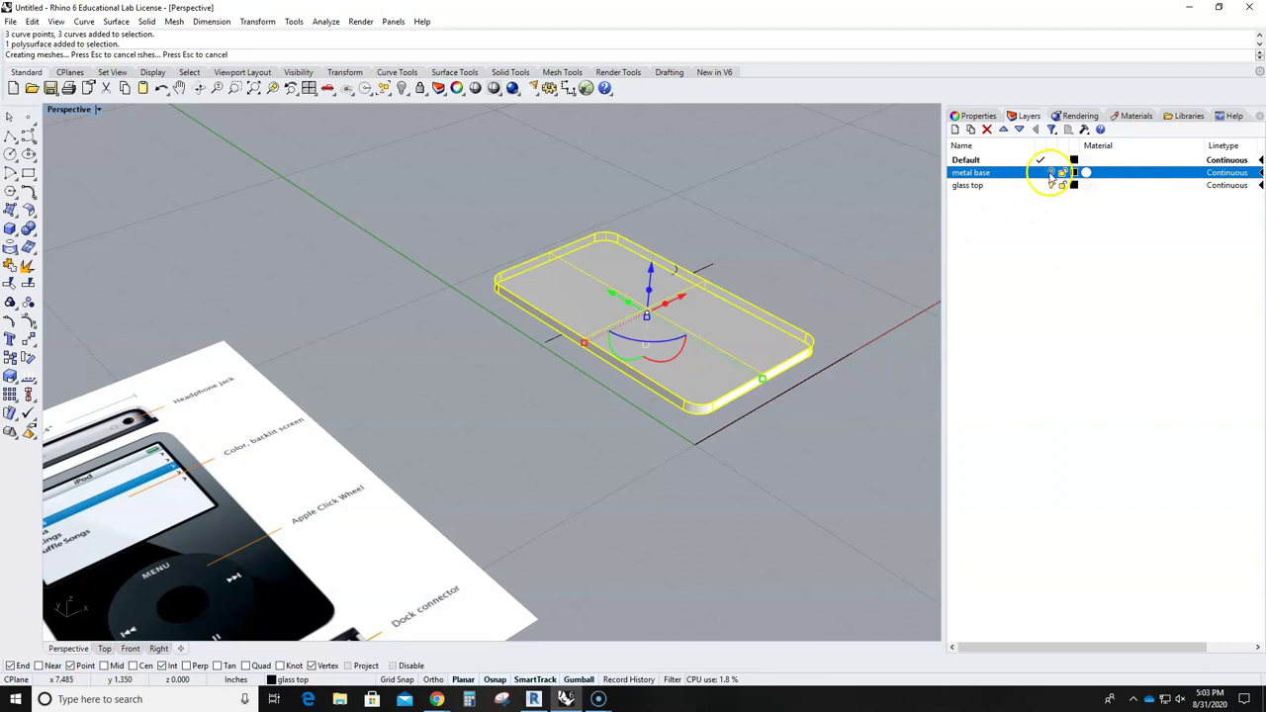
left_click(1052, 184)
left_click(1051, 172)
left_click(1051, 185)
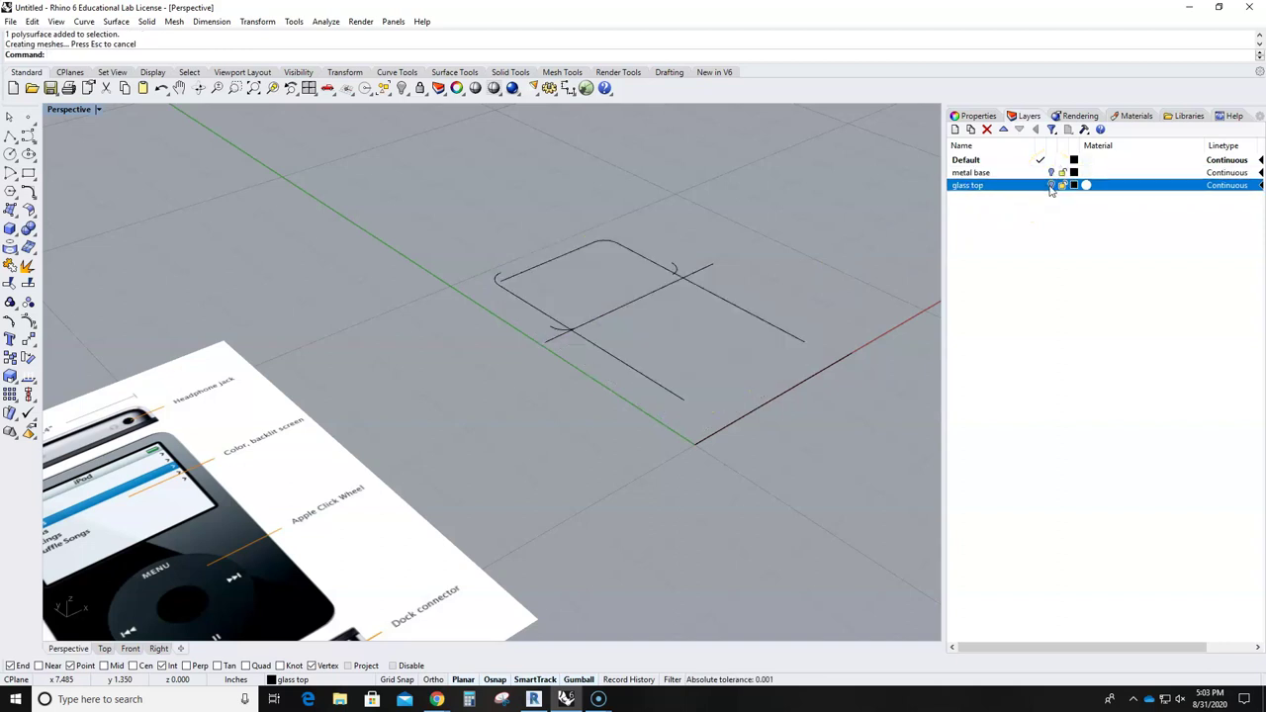
mouse_move(762, 269)
right_mouse_down()
mouse_move(709, 353)
mouse_move(782, 234)
mouse_move(672, 248)
right_mouse_up()
key("ctrl+z")
key("ctrl+z")
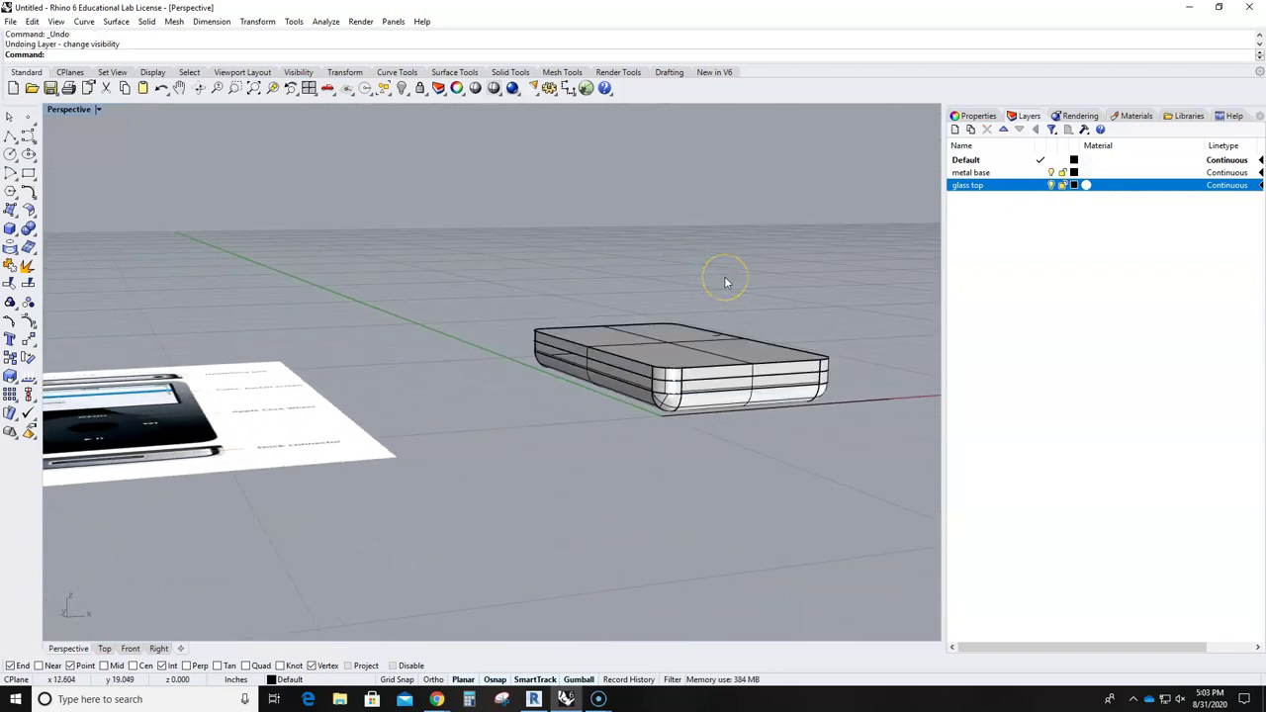
key("ctrl+z")
key("ctrl+z")
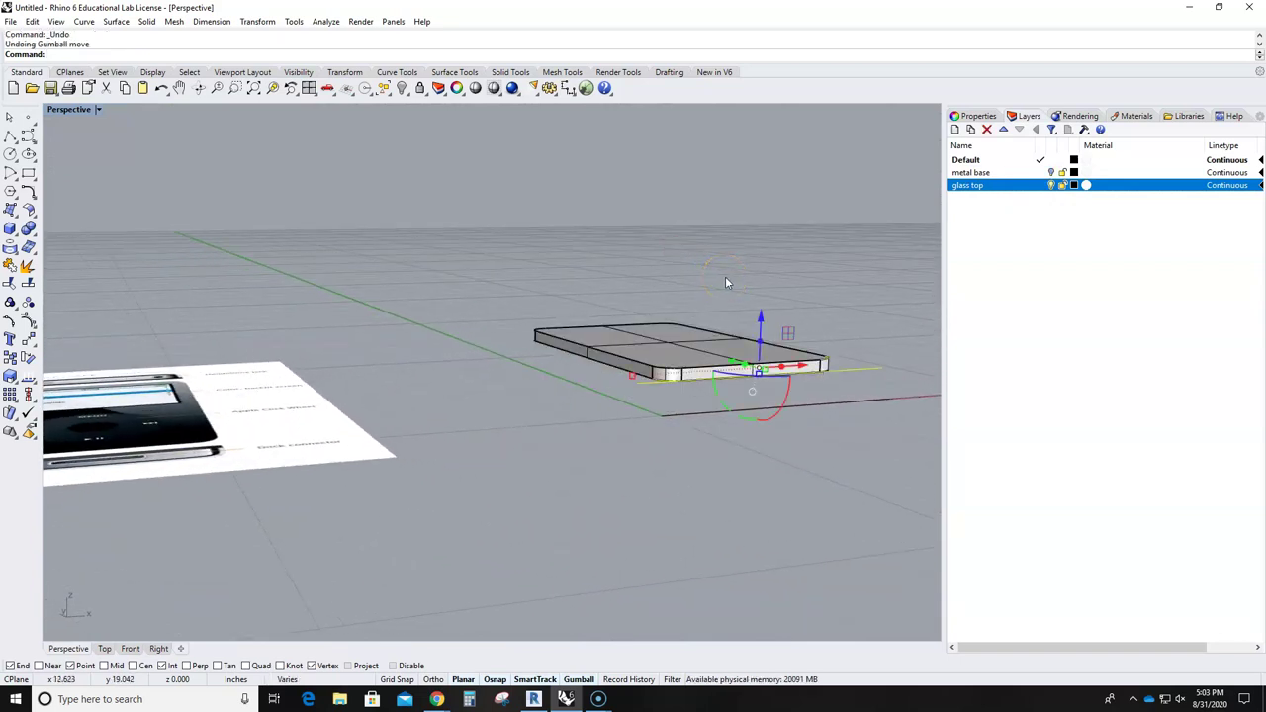
Hide the selected slab's layer and orbit to inspect the remaining outline curves
left_click(763, 263)
right_click_drag(792, 288, 805, 395)
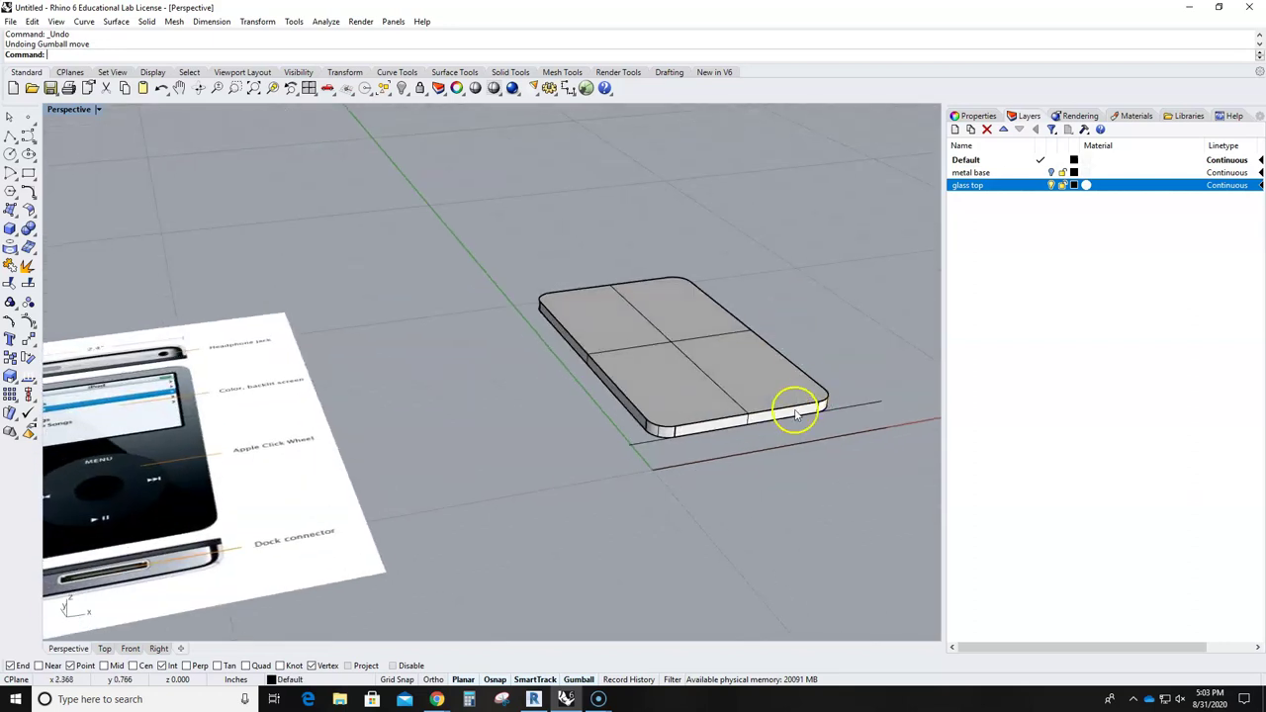
left_click(794, 413)
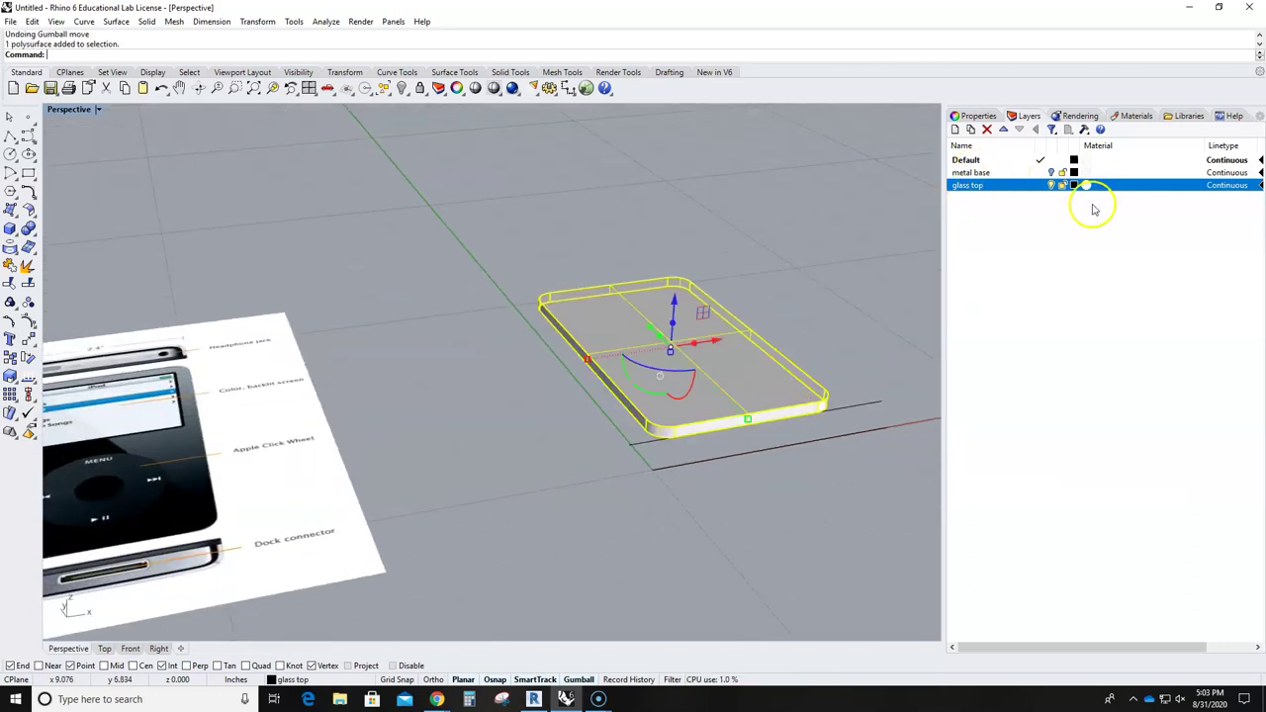
left_click(1051, 186)
mouse_move(884, 291)
right_mouse_down()
mouse_move(817, 359)
mouse_move(758, 353)
mouse_move(723, 302)
mouse_move(693, 294)
mouse_move(658, 327)
right_mouse_up()
scroll(495, 461, "up", 3)
scroll(537, 442, "down", 3)
right_click_drag(580, 412, 754, 428)
scroll(545, 305, "up", 5)
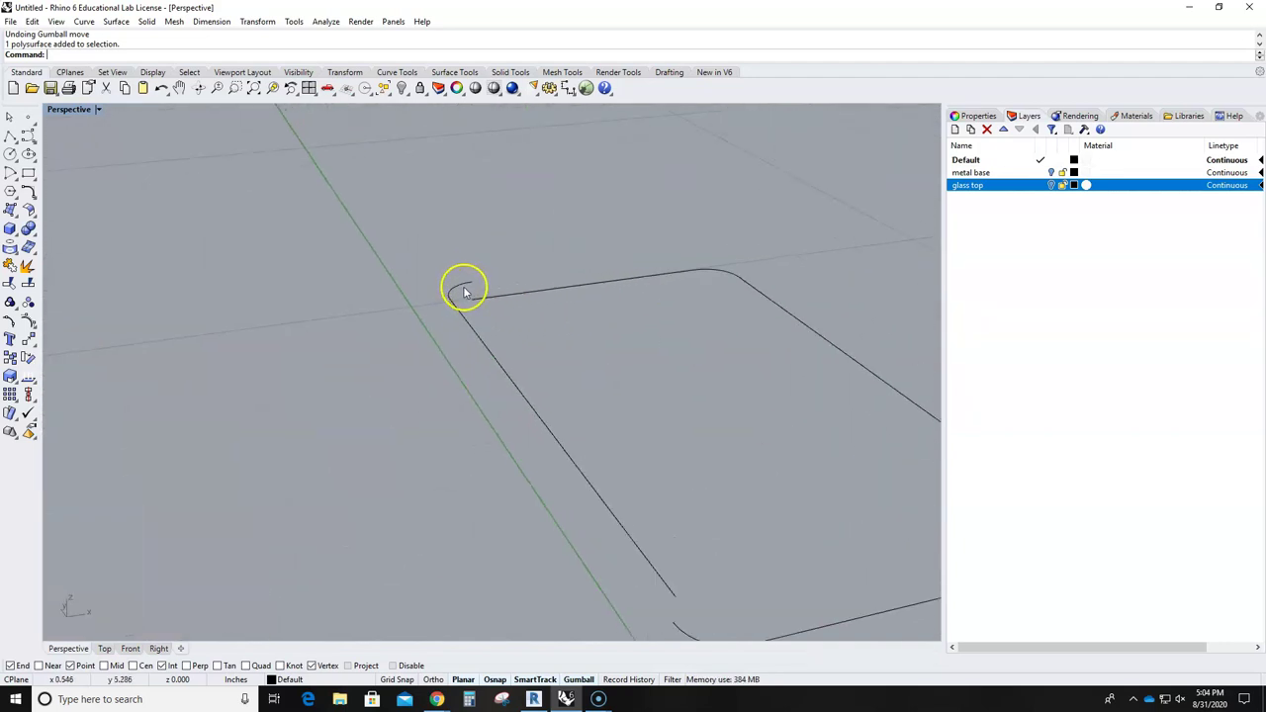
scroll(592, 286, "down", 5)
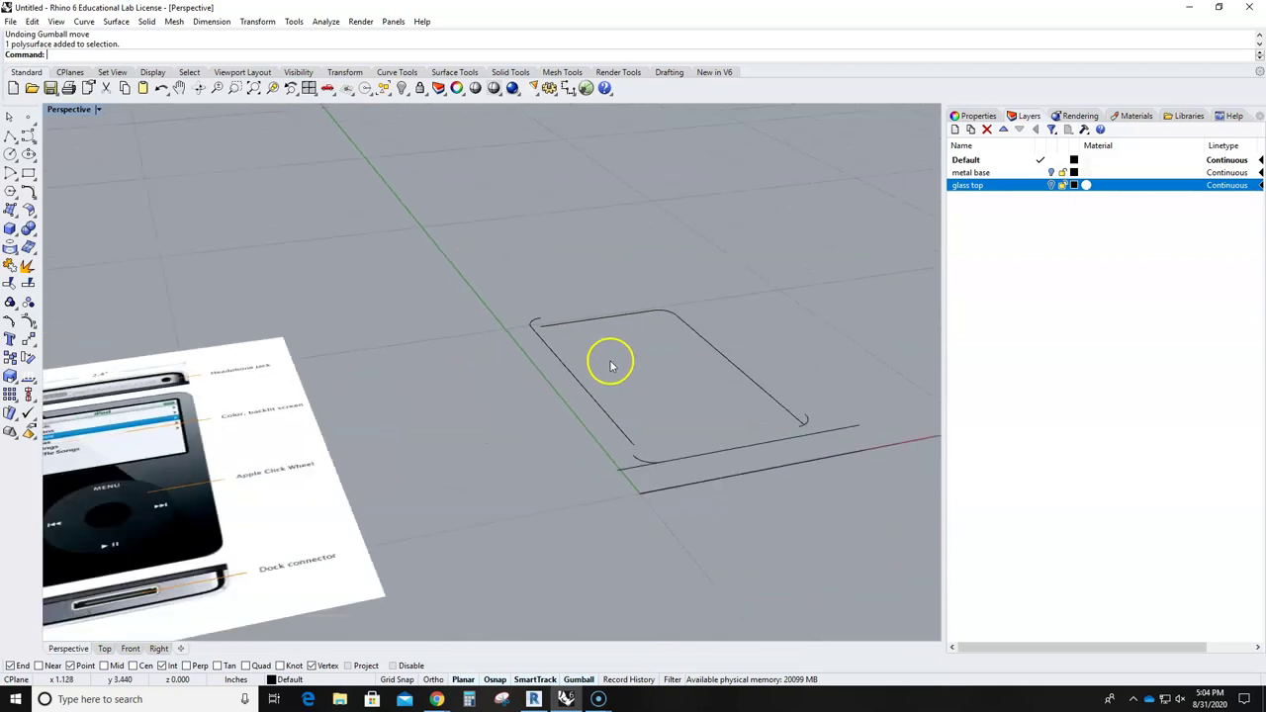
right_click_drag(611, 359, 622, 444)
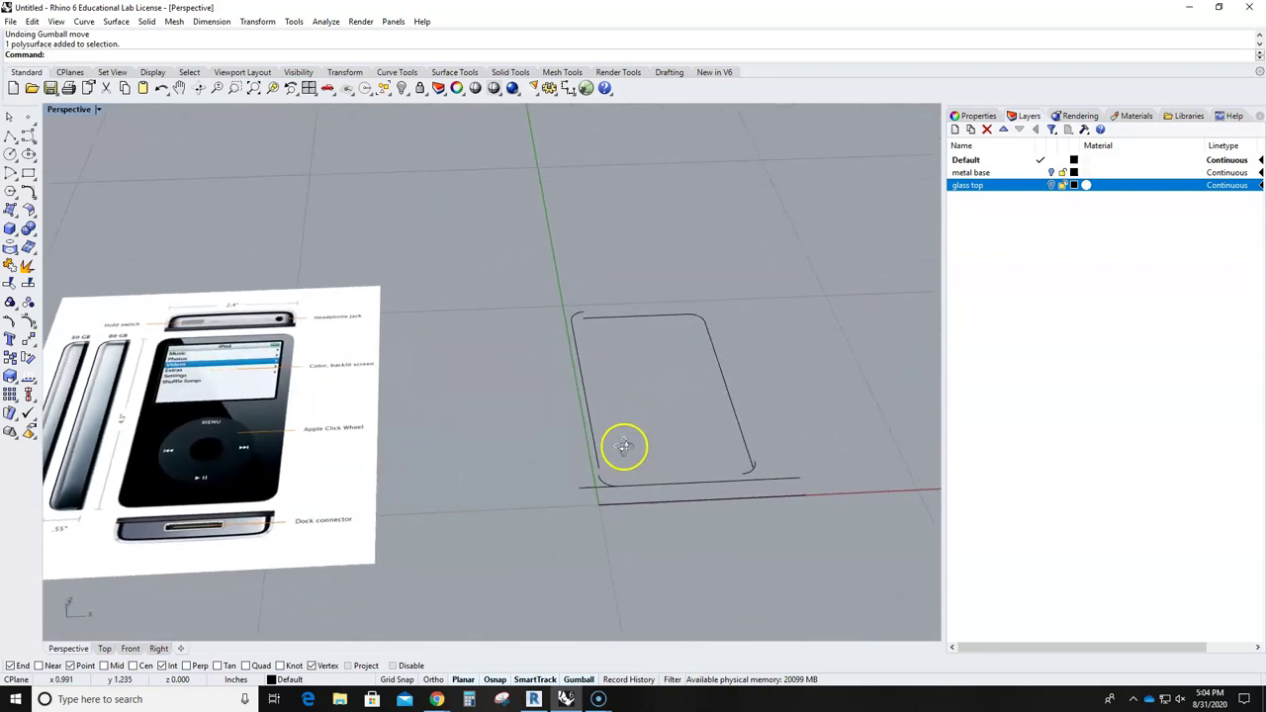
Restore four viewports and delete the stray edge curve
double_click(68, 112)
right_click_drag(653, 246, 772, 323)
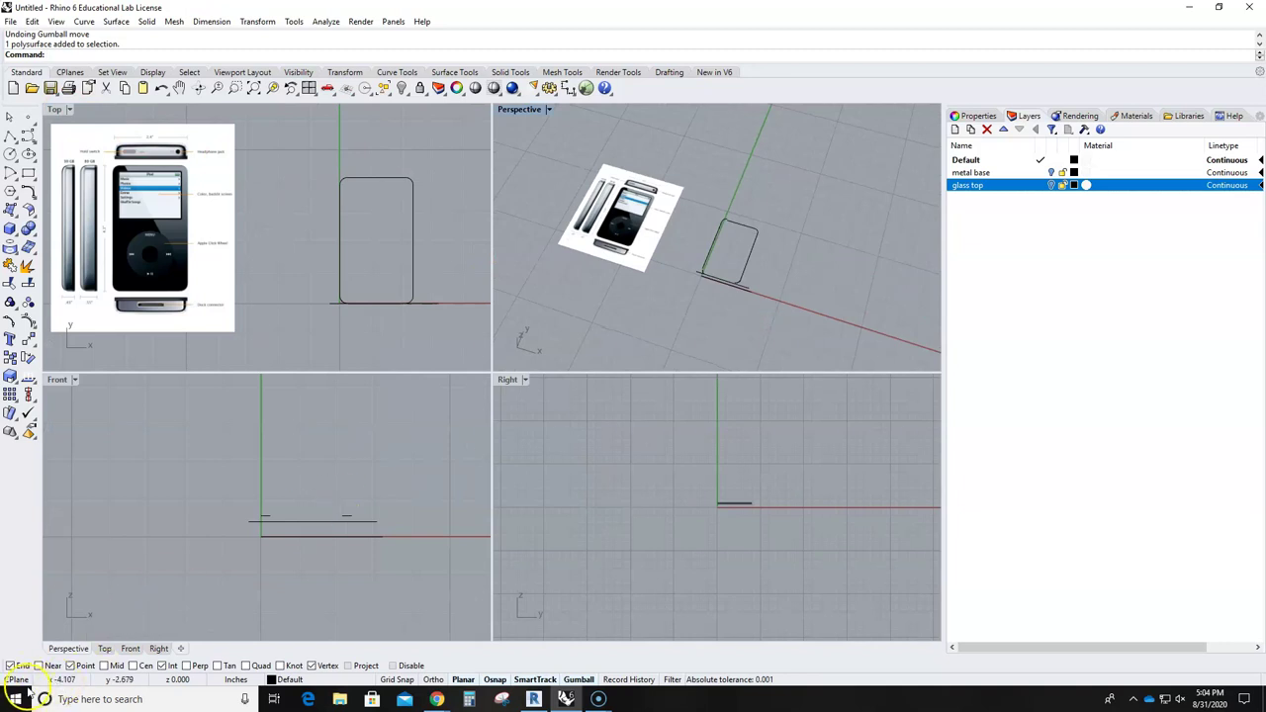
scroll(718, 277, "up", 5)
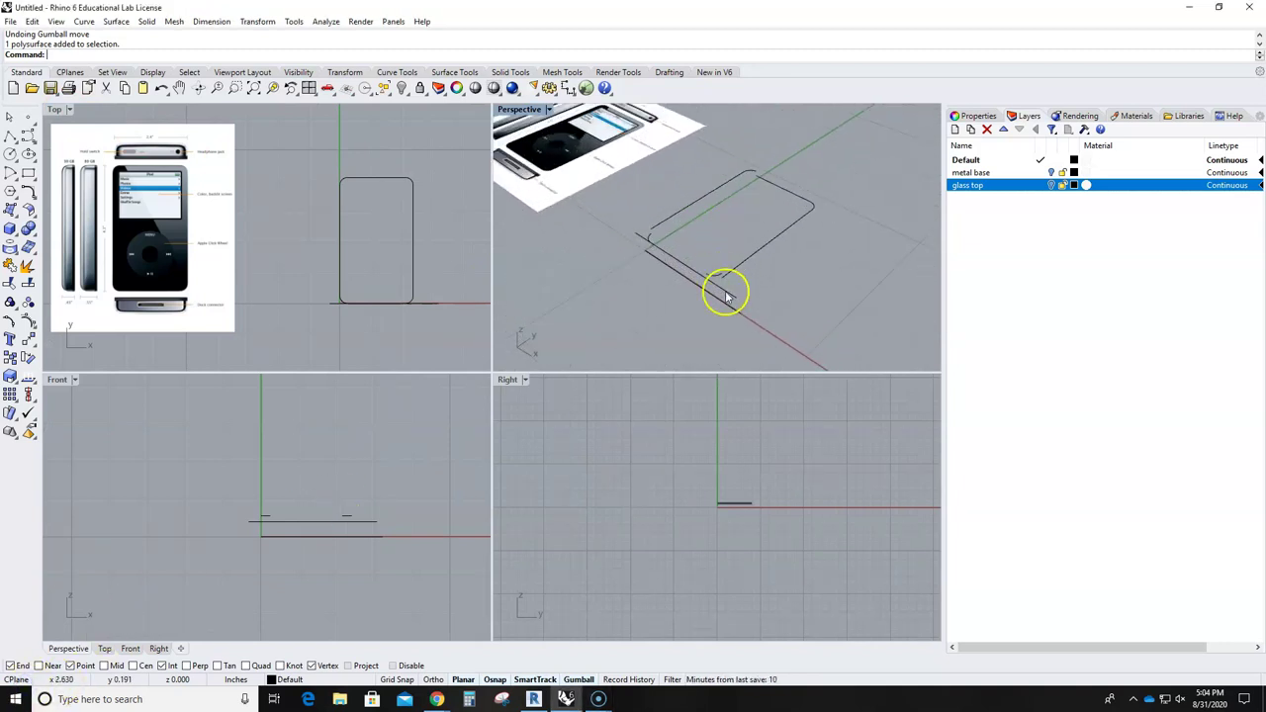
scroll(718, 286, "up", 3)
left_click(683, 279)
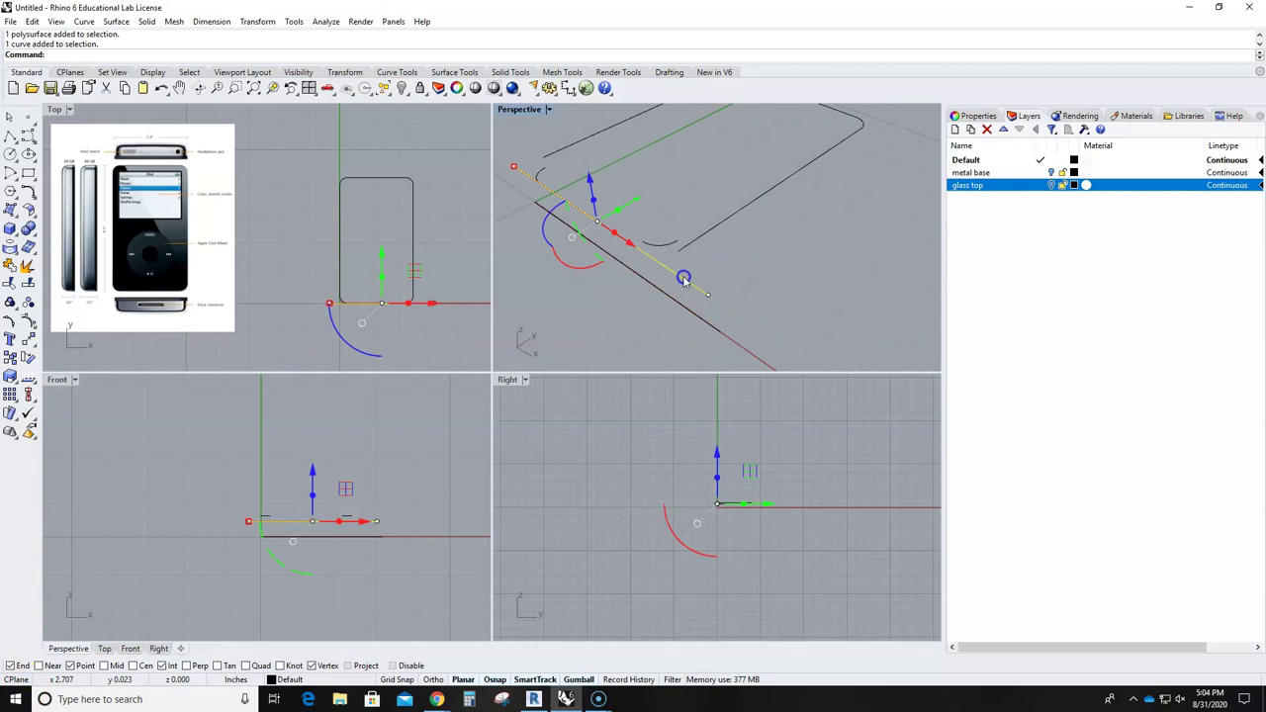
key("Delete")
right_click_drag(650, 254, 732, 226)
Flatten the five outline curves to Z = 0 using SetPt with only Z set, picking the origin
left_click(777, 189)
right_click_drag(820, 237, 821, 267)
left_click(758, 187)
left_click(775, 265)
scroll(791, 231, "down", 3)
left_click_drag(679, 130, 845, 295)
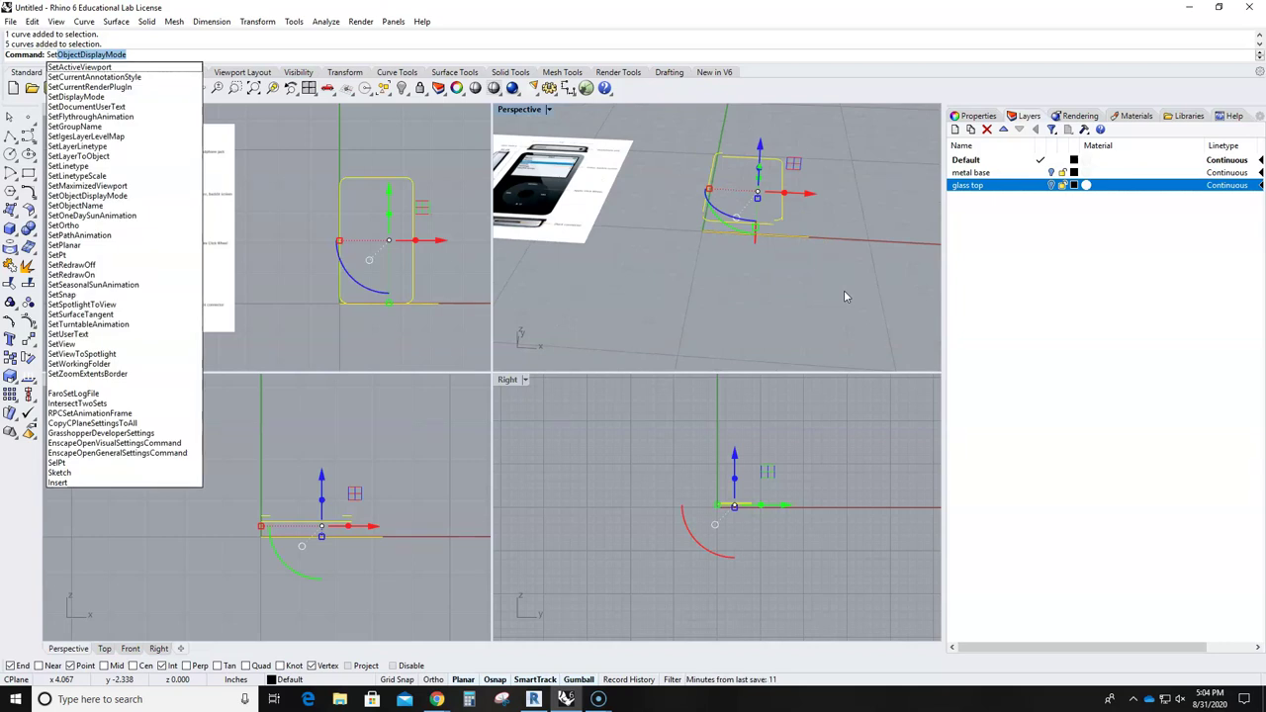
type("x")
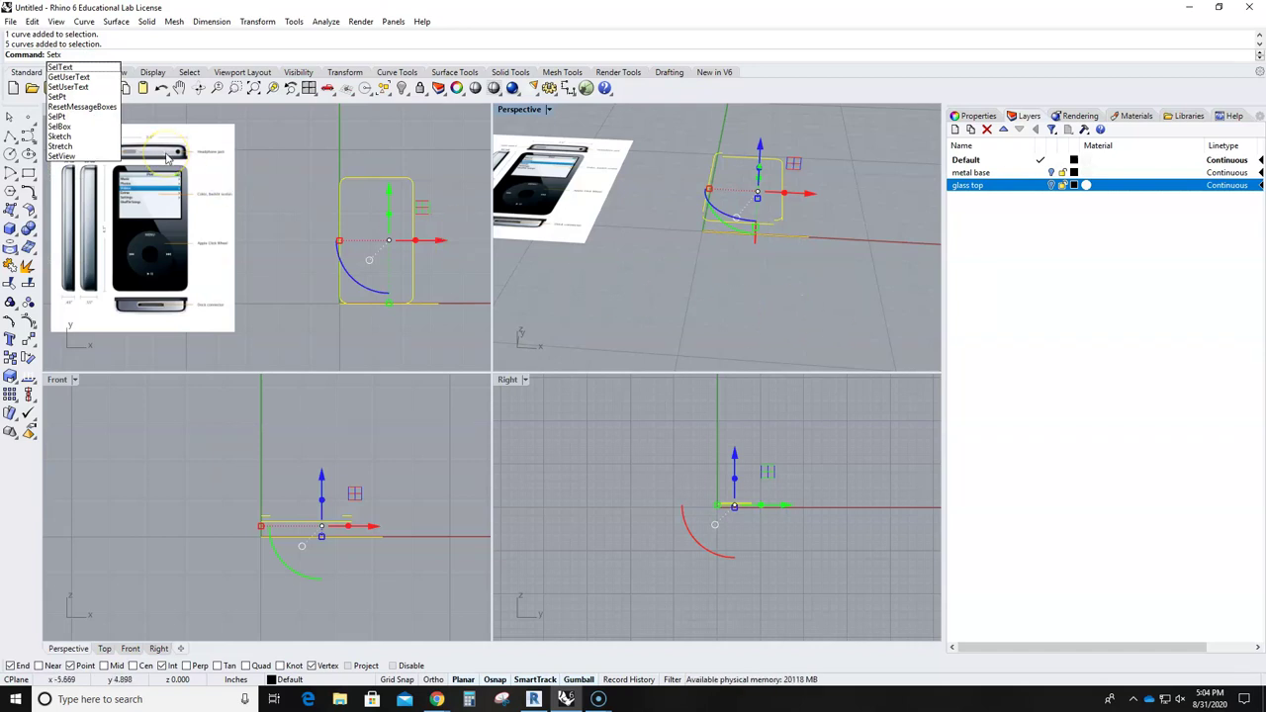
key("BackSpace")
type("pt")
key("Return")
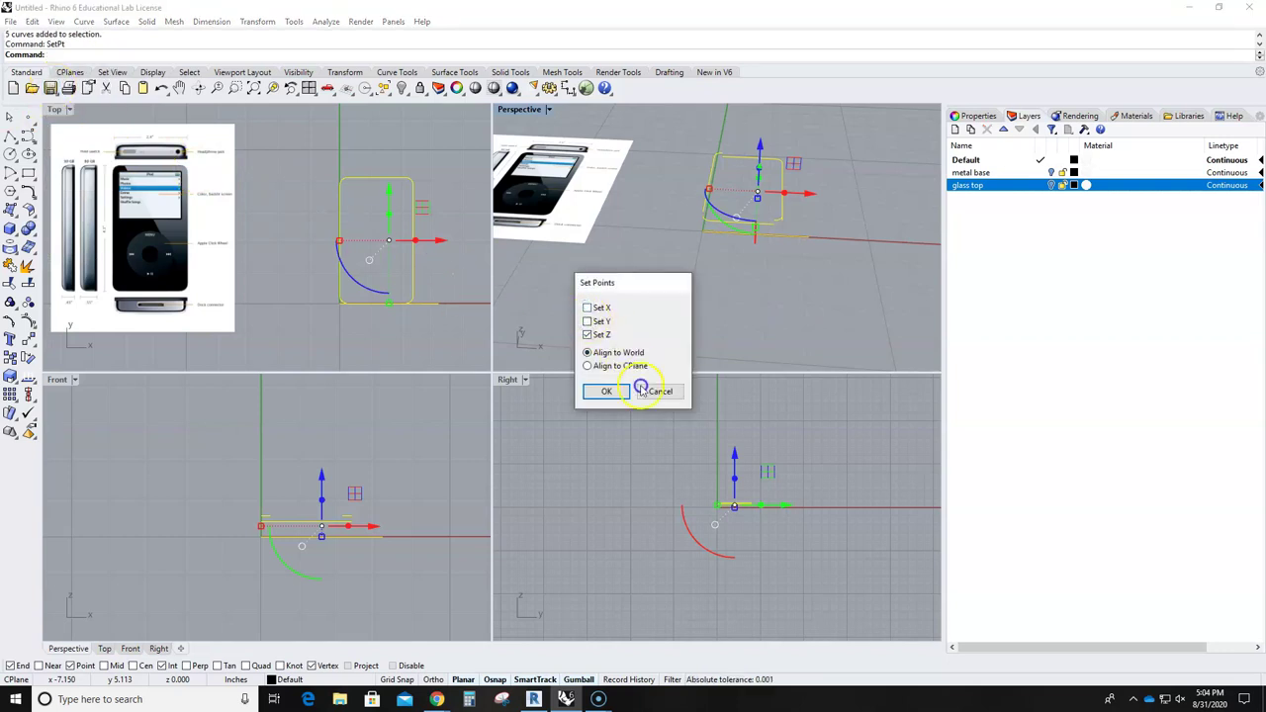
left_click(598, 392)
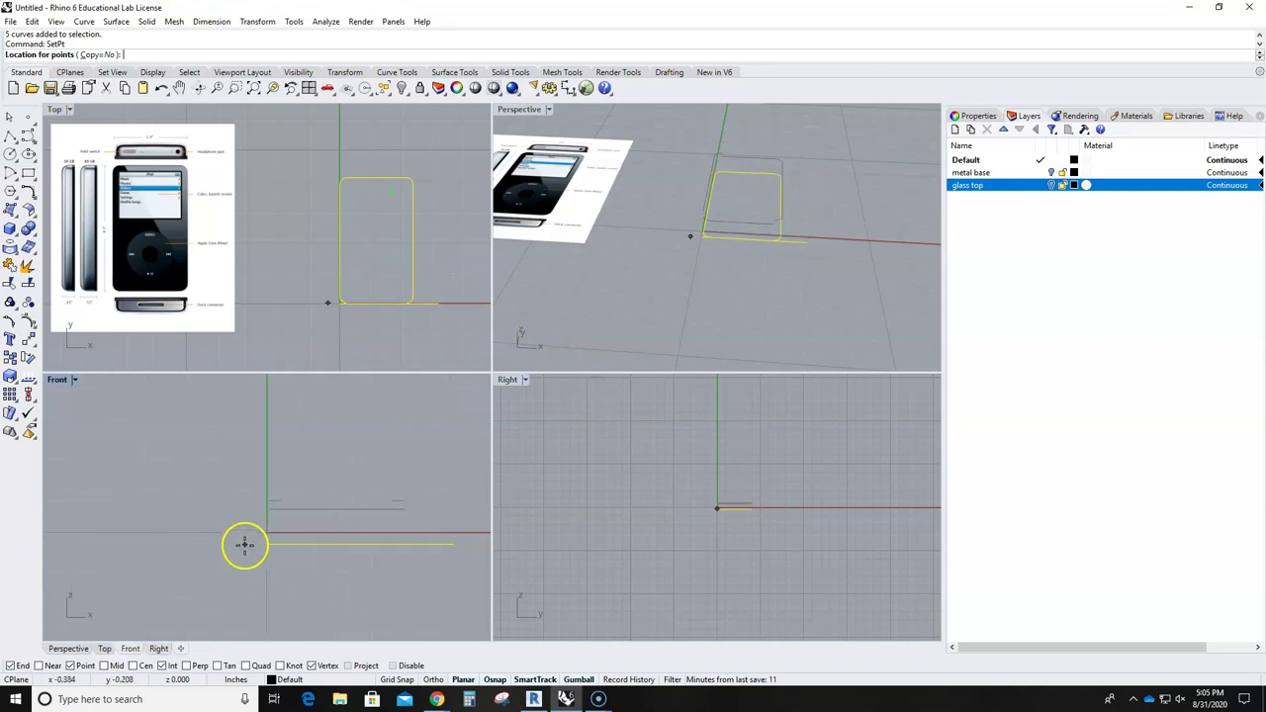
left_click(271, 527)
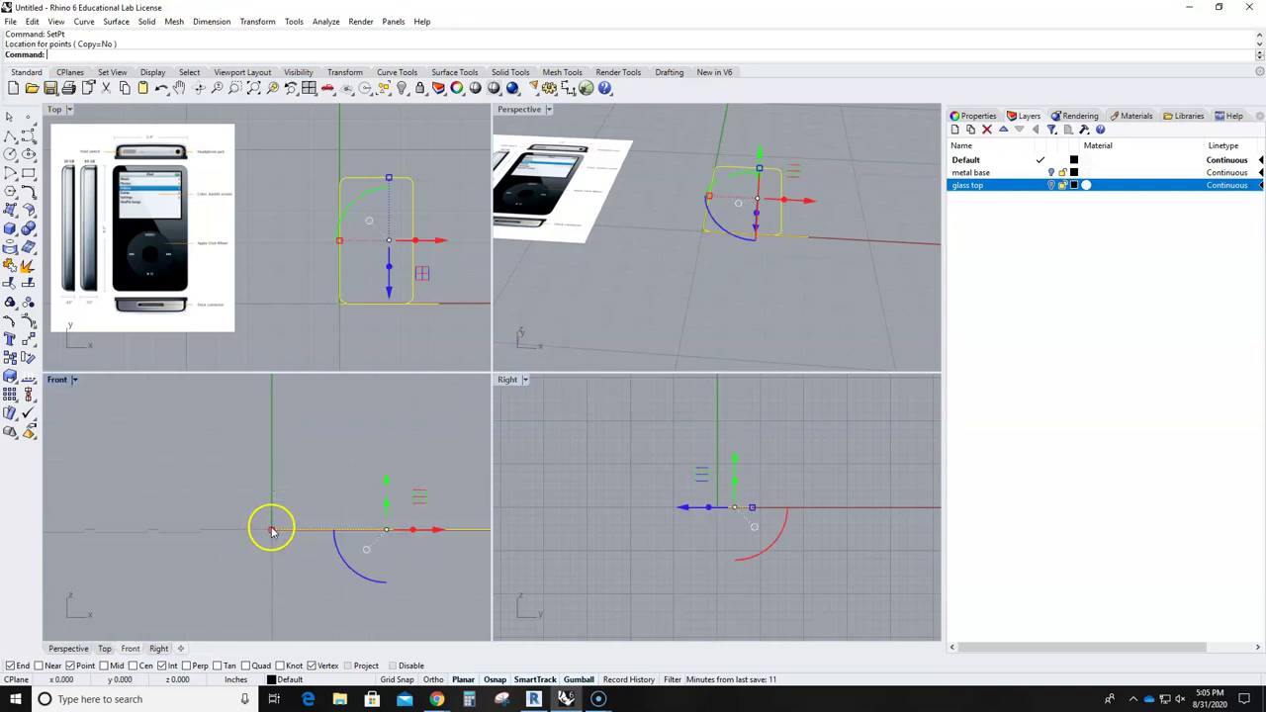
Delete the extra curve from the flattened outline
left_click(633, 296)
scroll(754, 326, "up", 6)
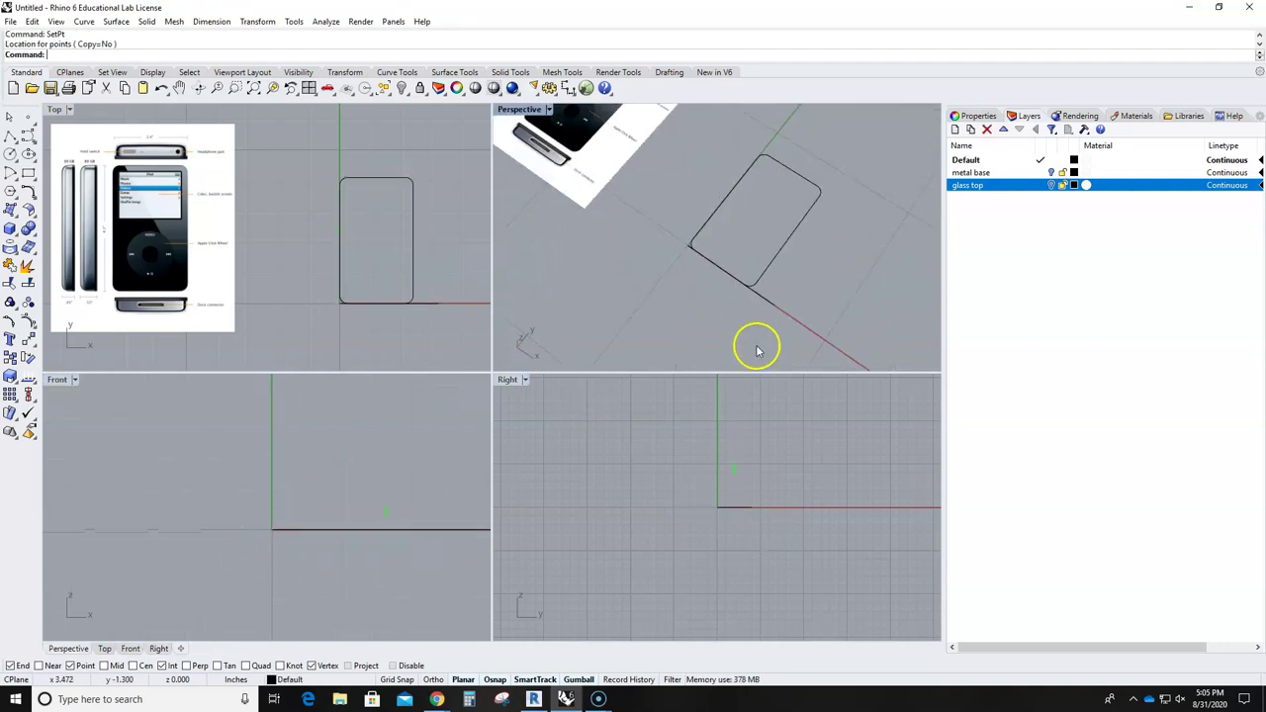
left_click(756, 296)
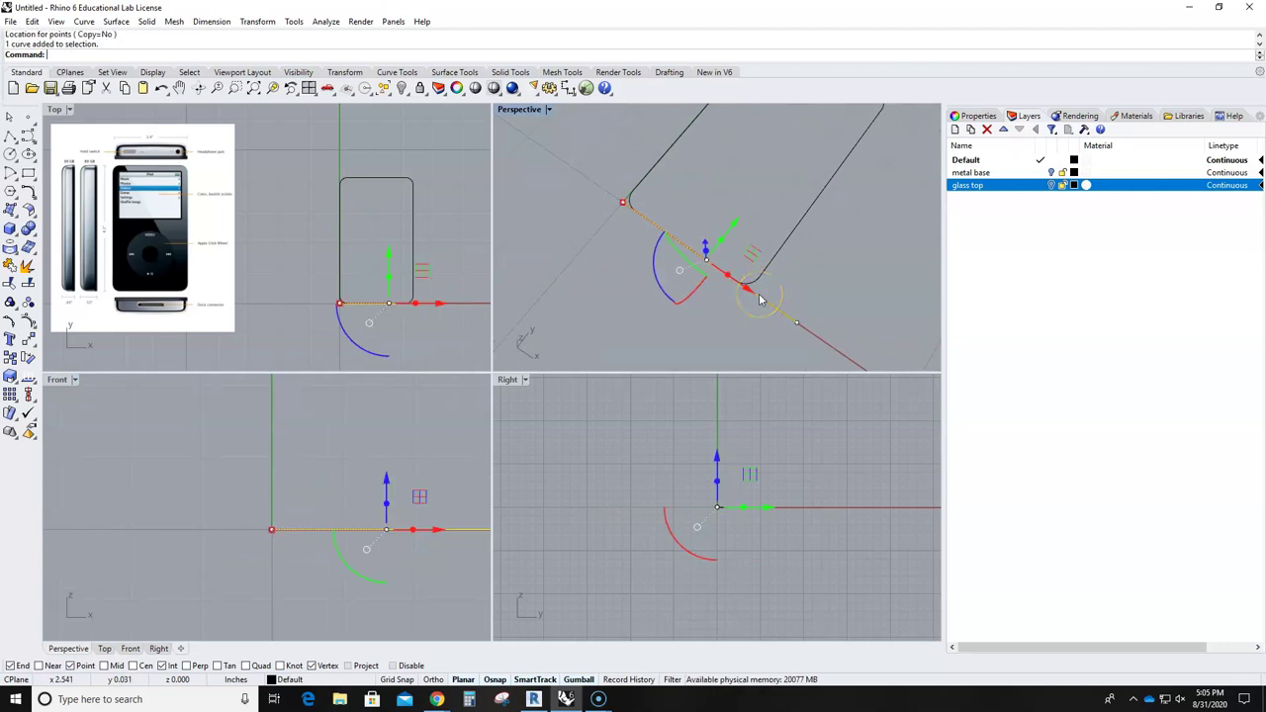
key("Delete")
mouse_move(758, 293)
right_mouse_down()
mouse_move(686, 286)
mouse_move(736, 292)
right_mouse_up()
scroll(736, 291, "down", 5)
Join the four rectangle curves into one closed outline
left_click_drag(715, 181, 810, 319)
right_click_drag(744, 303, 732, 260)
left_click_drag(695, 163, 850, 325)
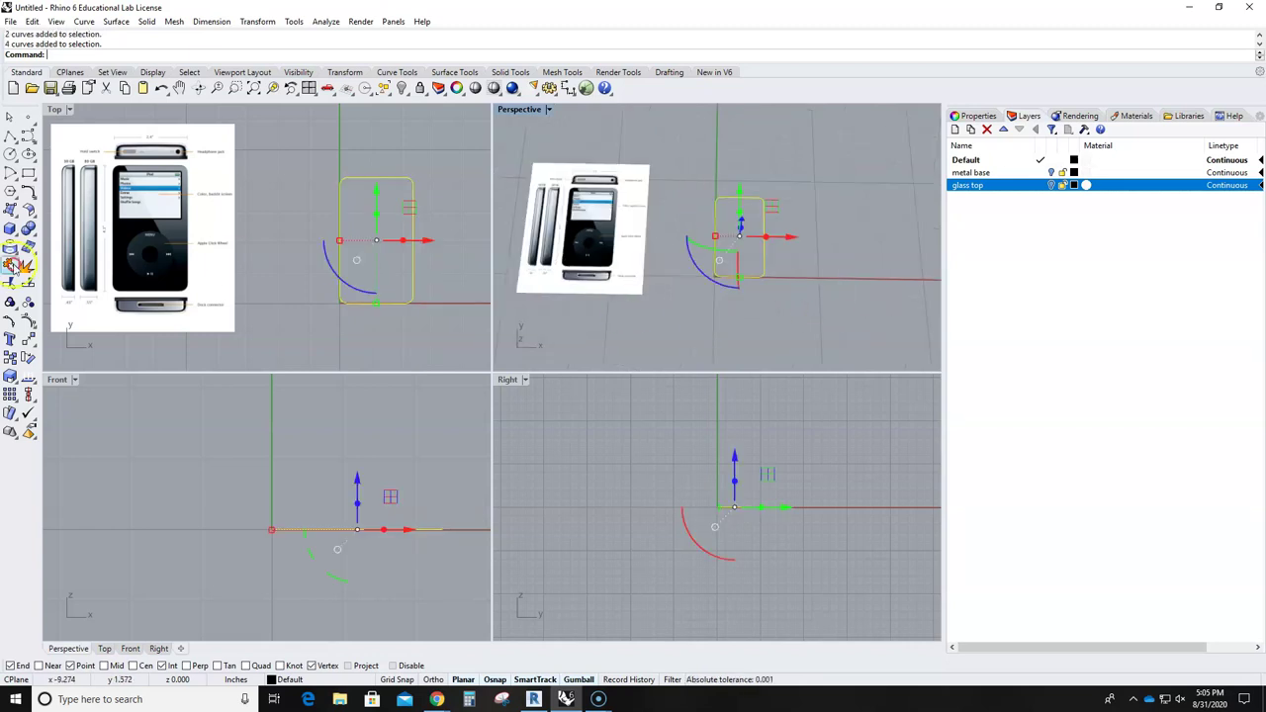
left_click(8, 265)
left_click(767, 352)
right_click_drag(766, 352, 755, 297)
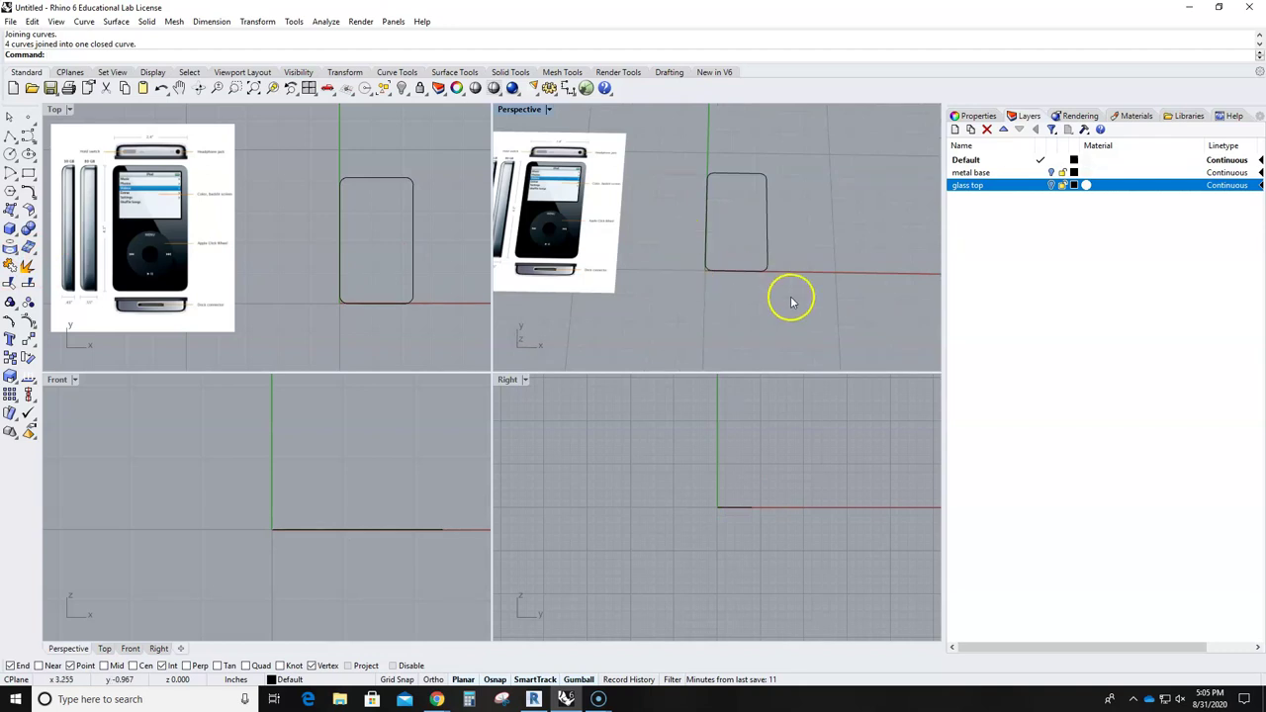
Move the rectangle's lower segments up to make a shorter rounded rectangle
left_click_drag(684, 240, 820, 330, "ctrl+shift")
left_click_drag(735, 231, 737, 185)
left_click(853, 224)
right_click_drag(841, 263, 767, 249)
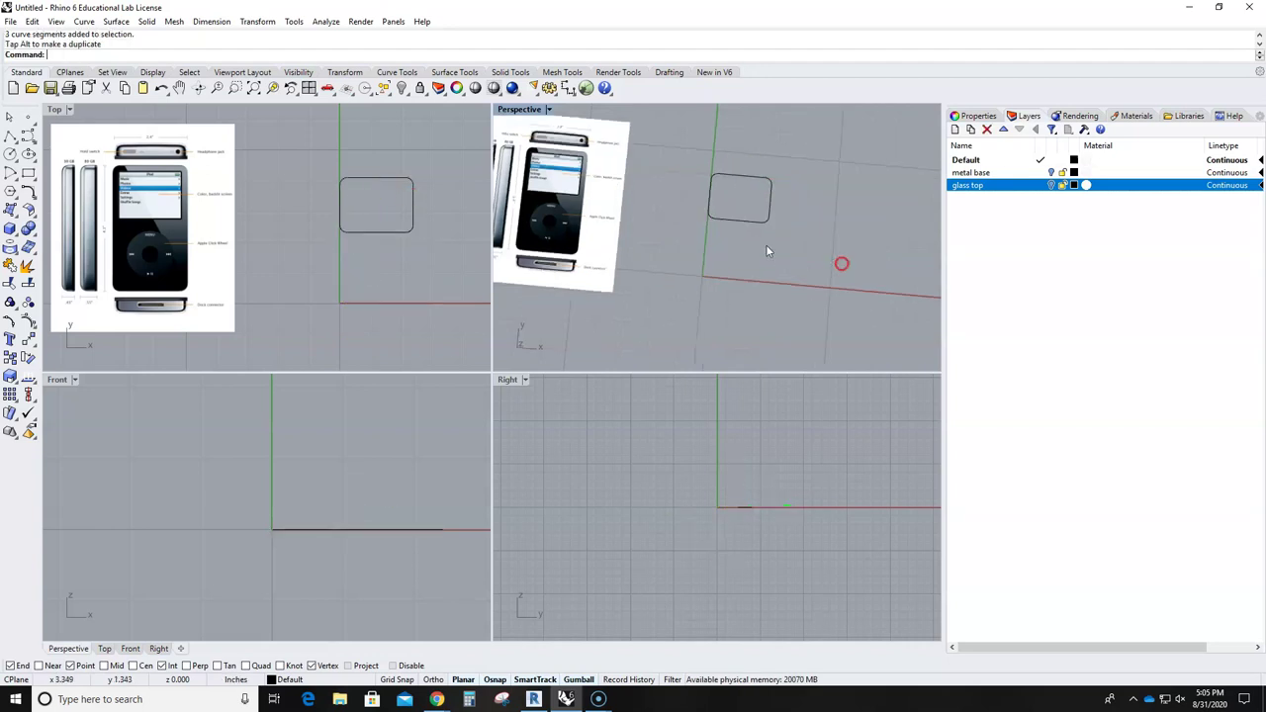
double_click(54, 110)
Turn the glass top layer back on and scale the screen rectangle down inside the body's upper part
scroll(563, 334, "down", 2)
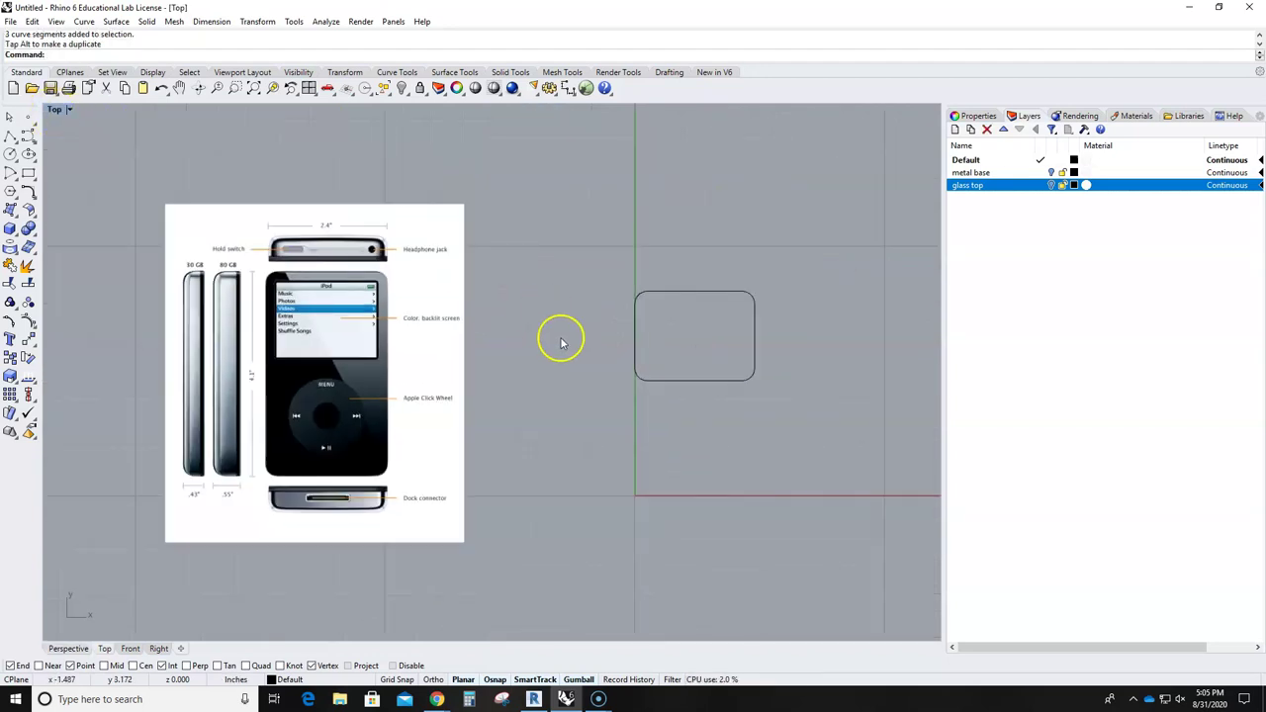
left_click(1050, 186)
left_click(723, 387)
scroll(682, 358, "up", 3)
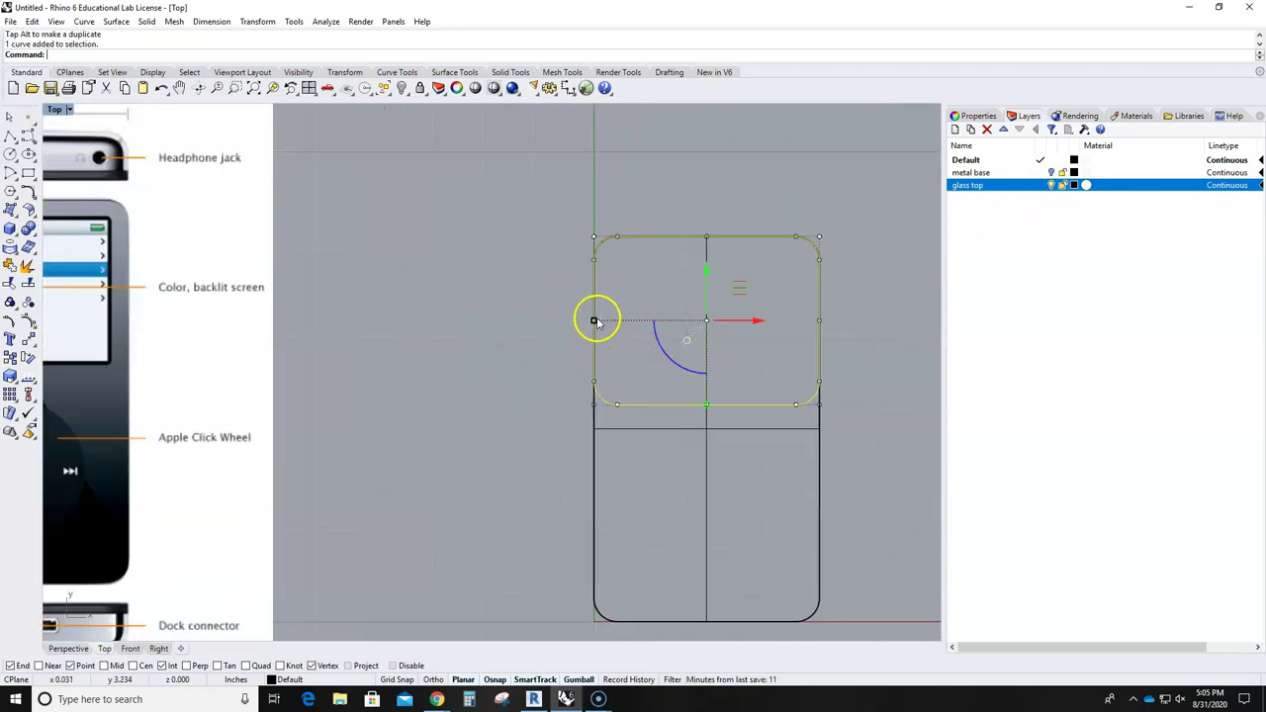
left_click_drag(594, 322, 608, 325)
key("Escape")
scroll(528, 359, "down", 4)
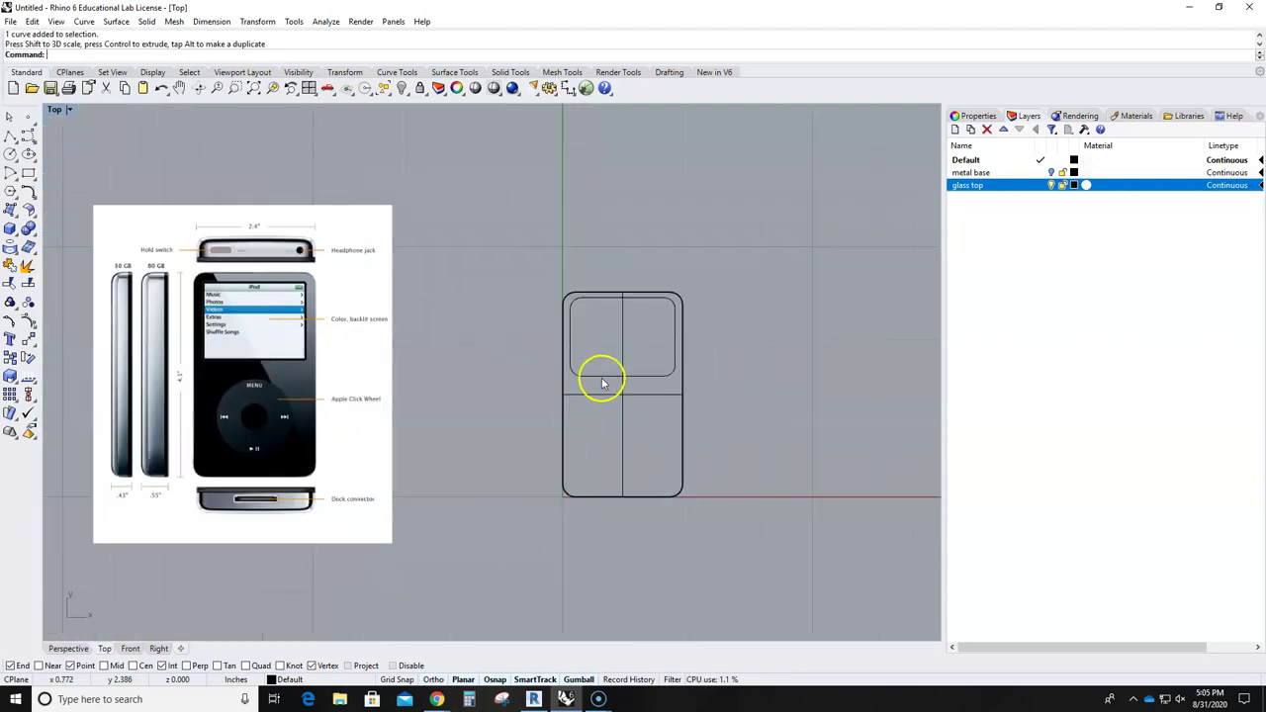
scroll(594, 416, "up", 3)
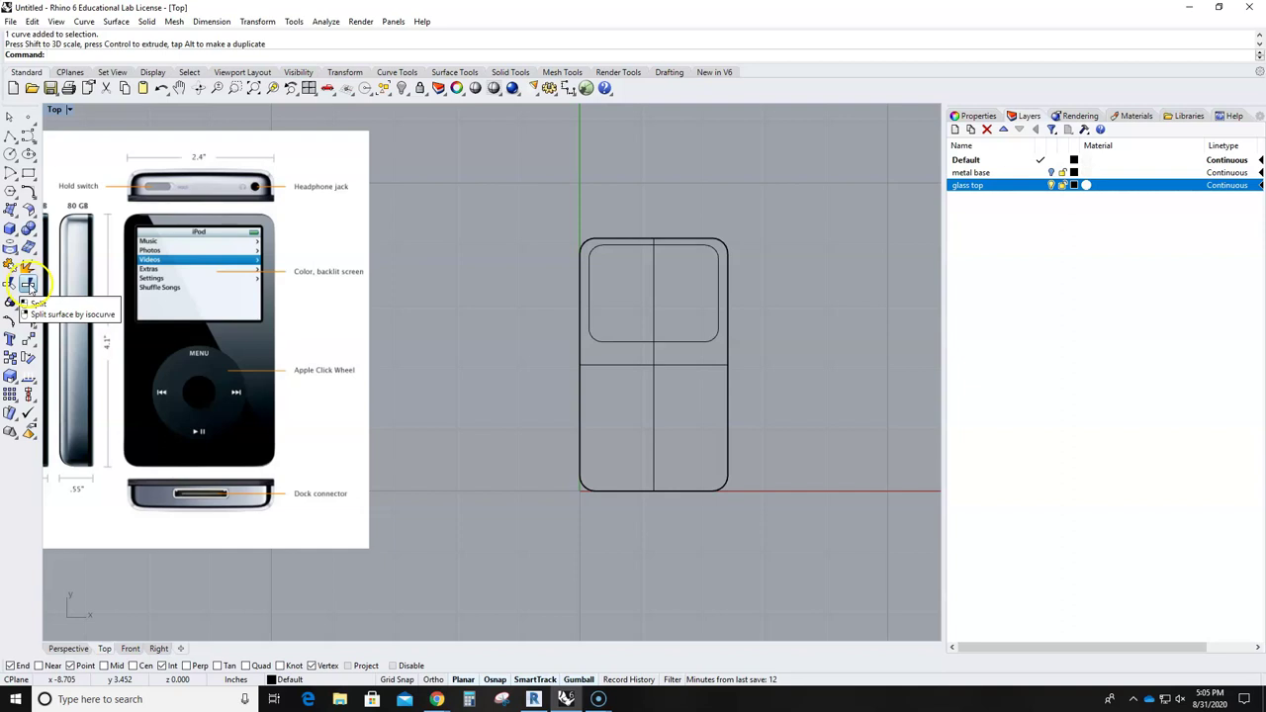
Split the glass top with the inner rounded rectangle, select the new screen surface, and restore four views
left_click(29, 283)
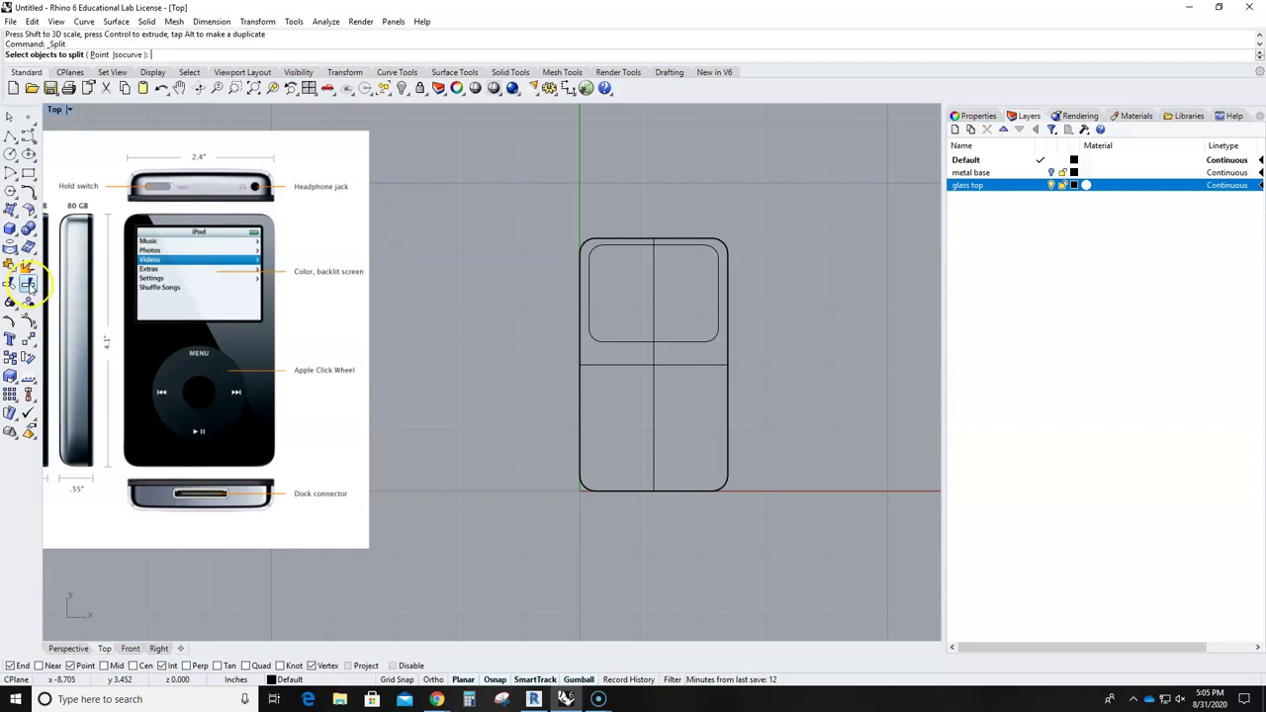
left_click(580, 379)
key("Return")
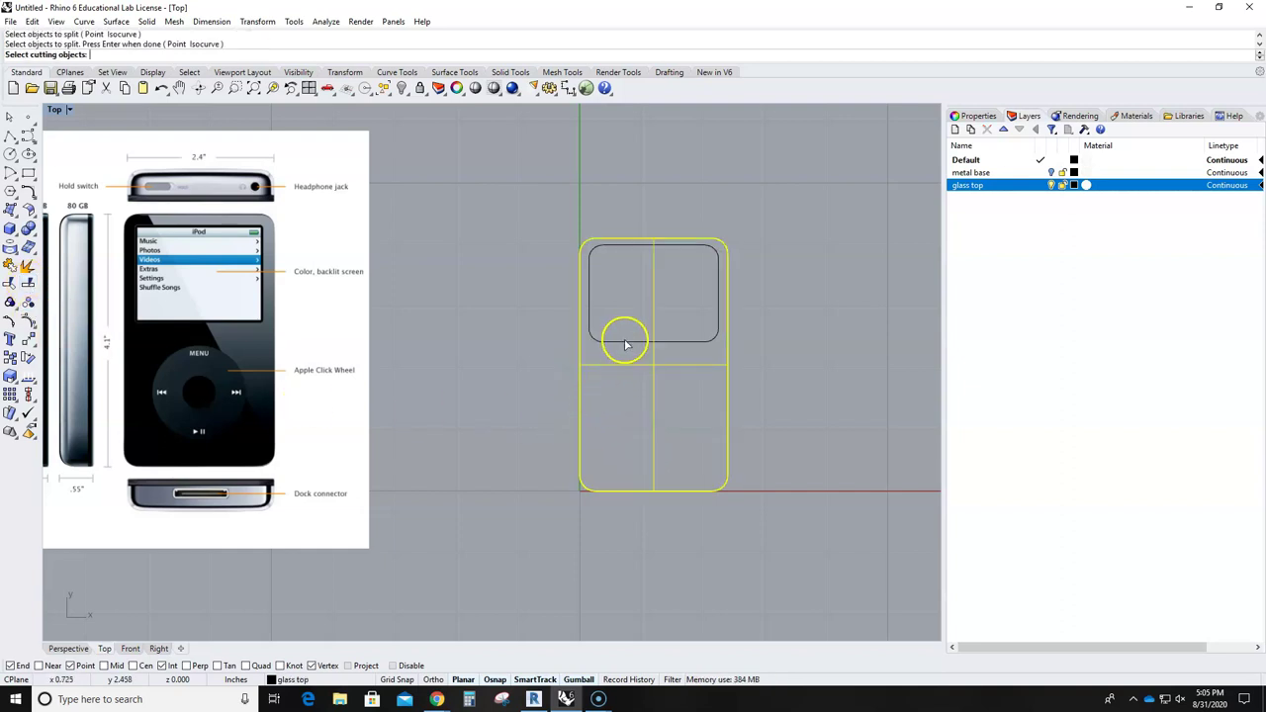
left_click(625, 348)
key("Return")
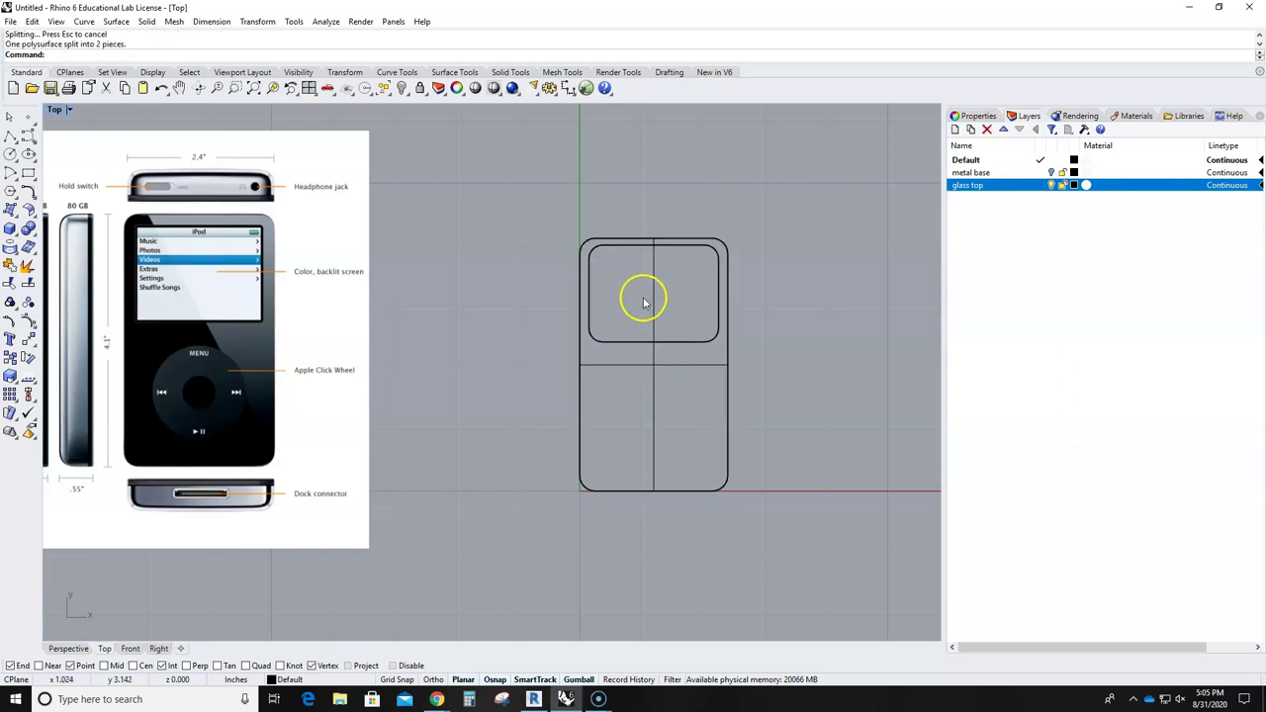
left_click(642, 302)
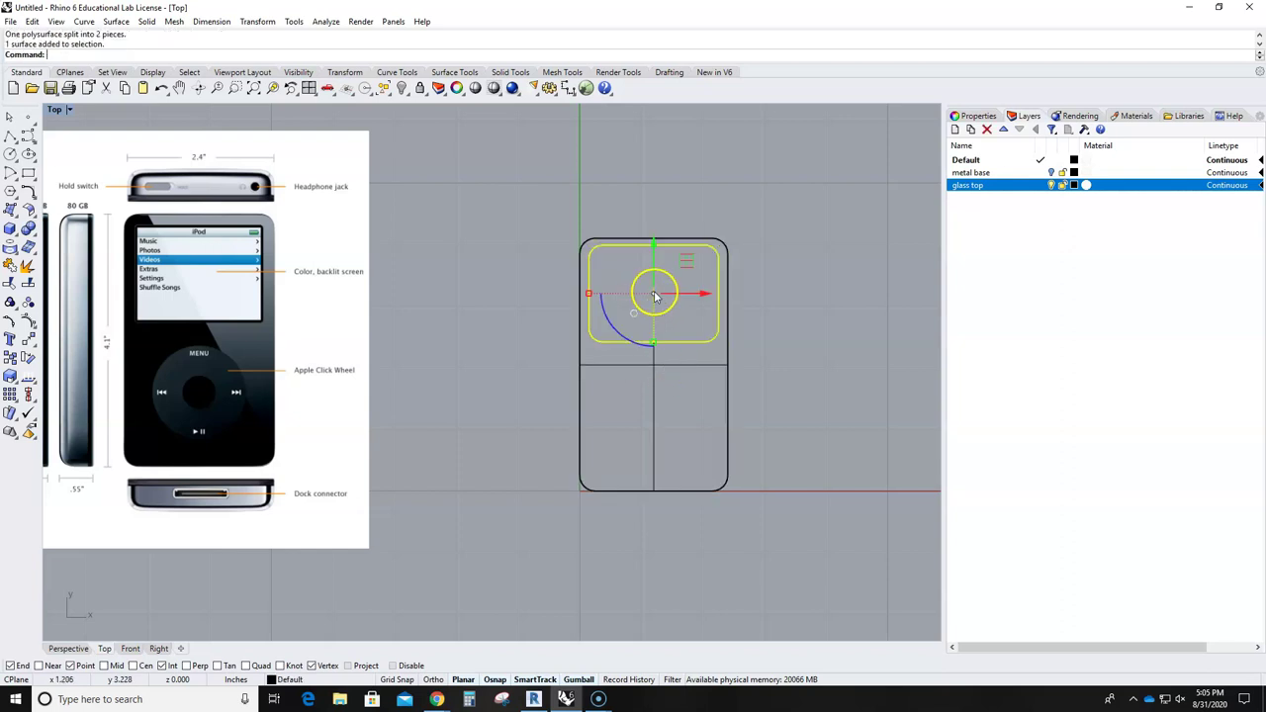
double_click(59, 110)
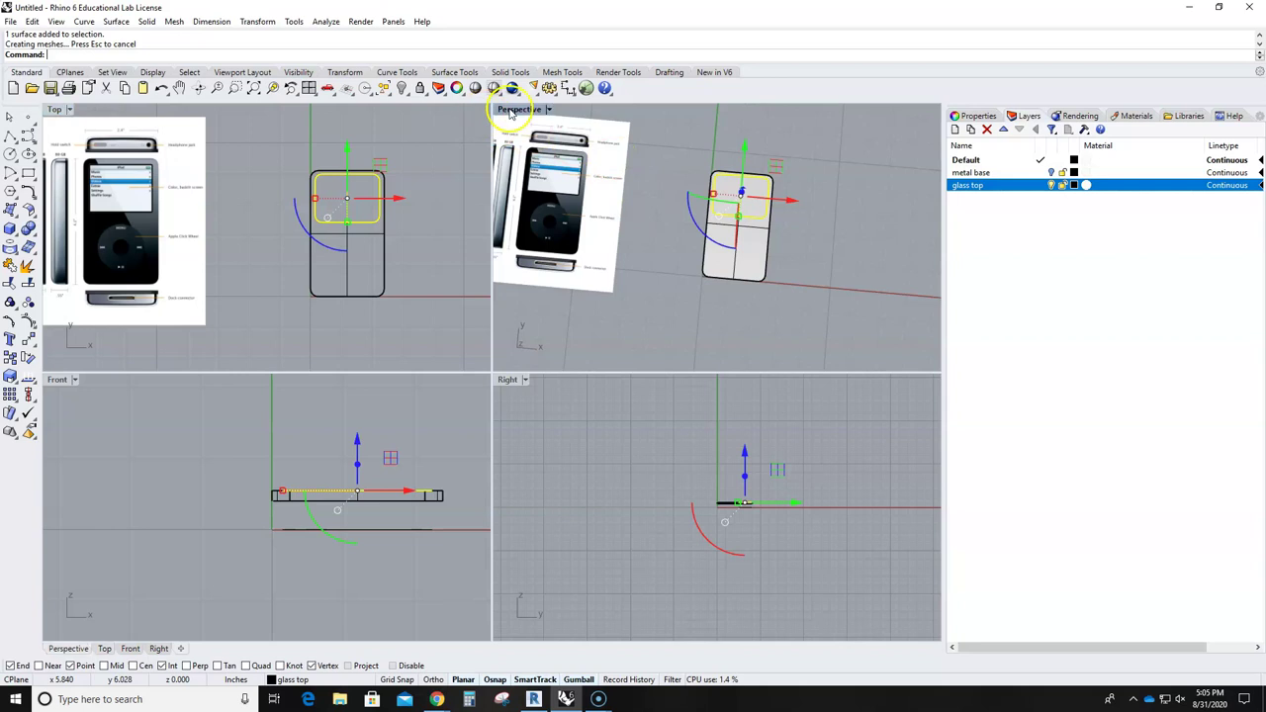
In a maximized Perspective view, move the screen surface down into the glass top, undoing an accidental upward move
double_click(510, 113)
right_click_drag(684, 294, 594, 294)
scroll(593, 293, "up", 2)
left_click_drag(574, 282, 569, 237)
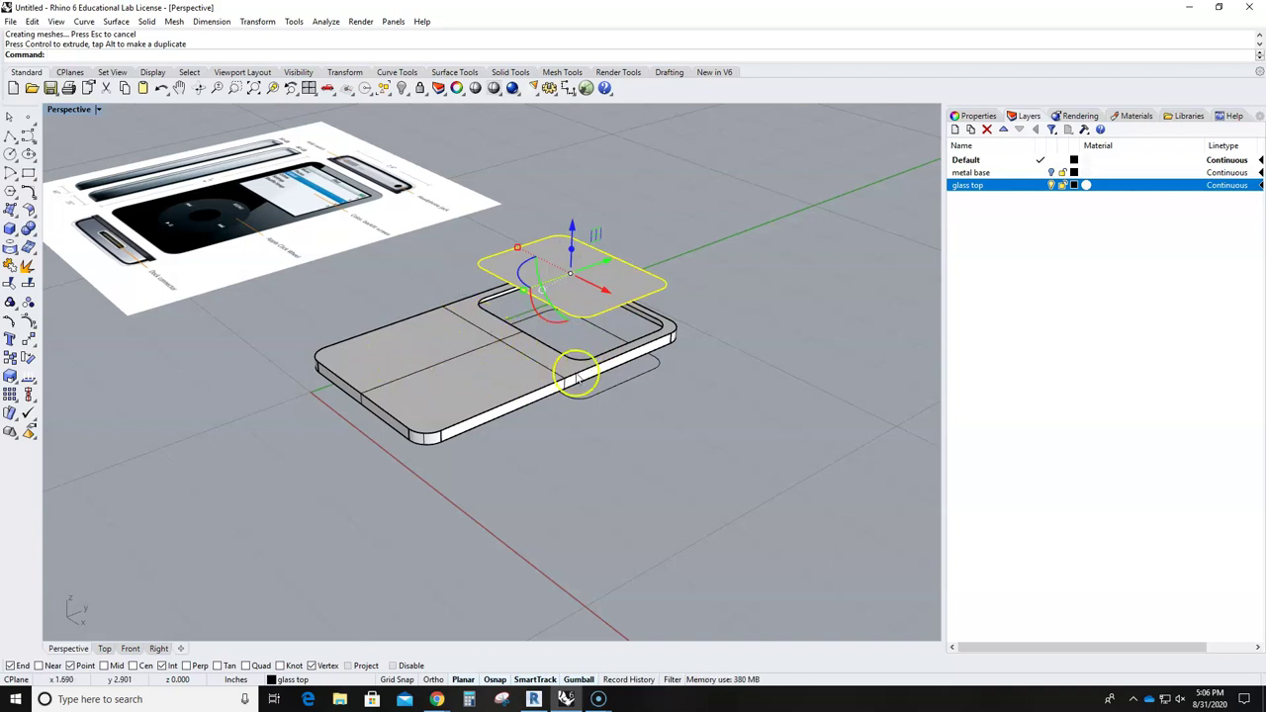
key("ctrl+z")
scroll(580, 366, "up", 5)
scroll(564, 226, "up", 2)
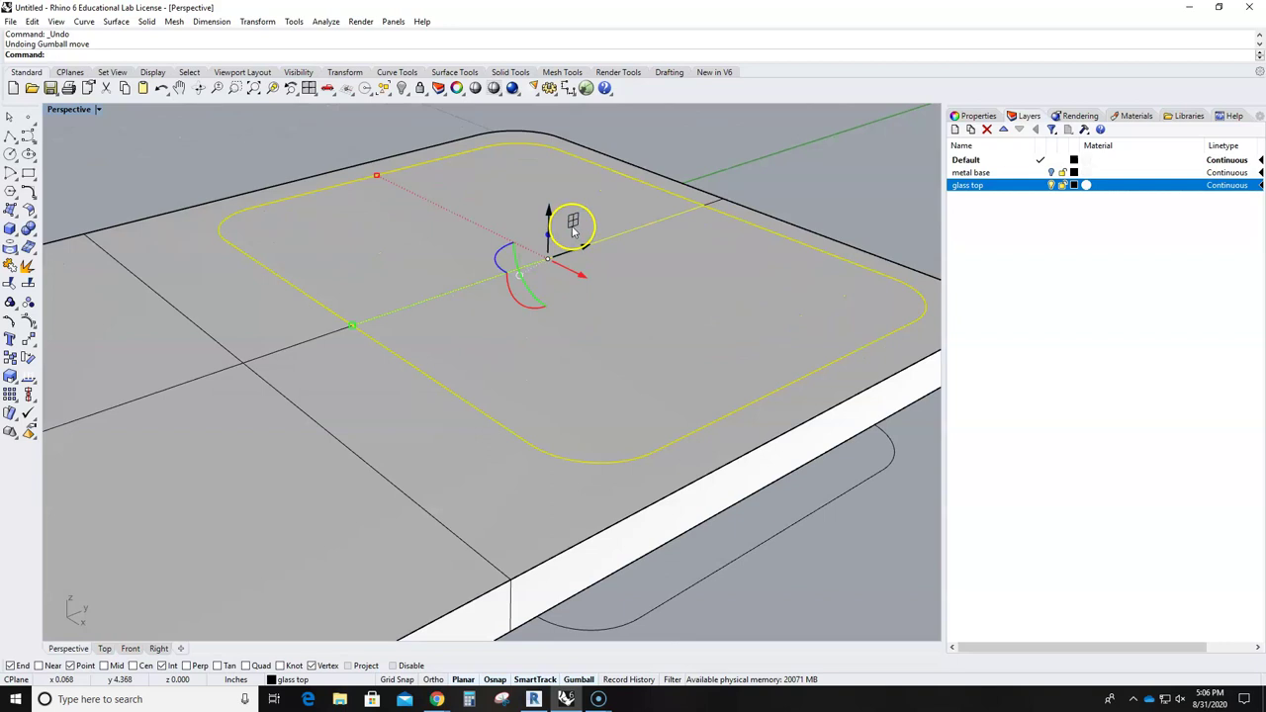
mouse_move(551, 220)
left_mouse_down()
mouse_move(542, 290)
mouse_move(531, 221)
left_mouse_up()
Deselect the screen and orbit around the model to inspect the recessed screen edge
left_click(619, 135)
scroll(607, 302, "down", 5)
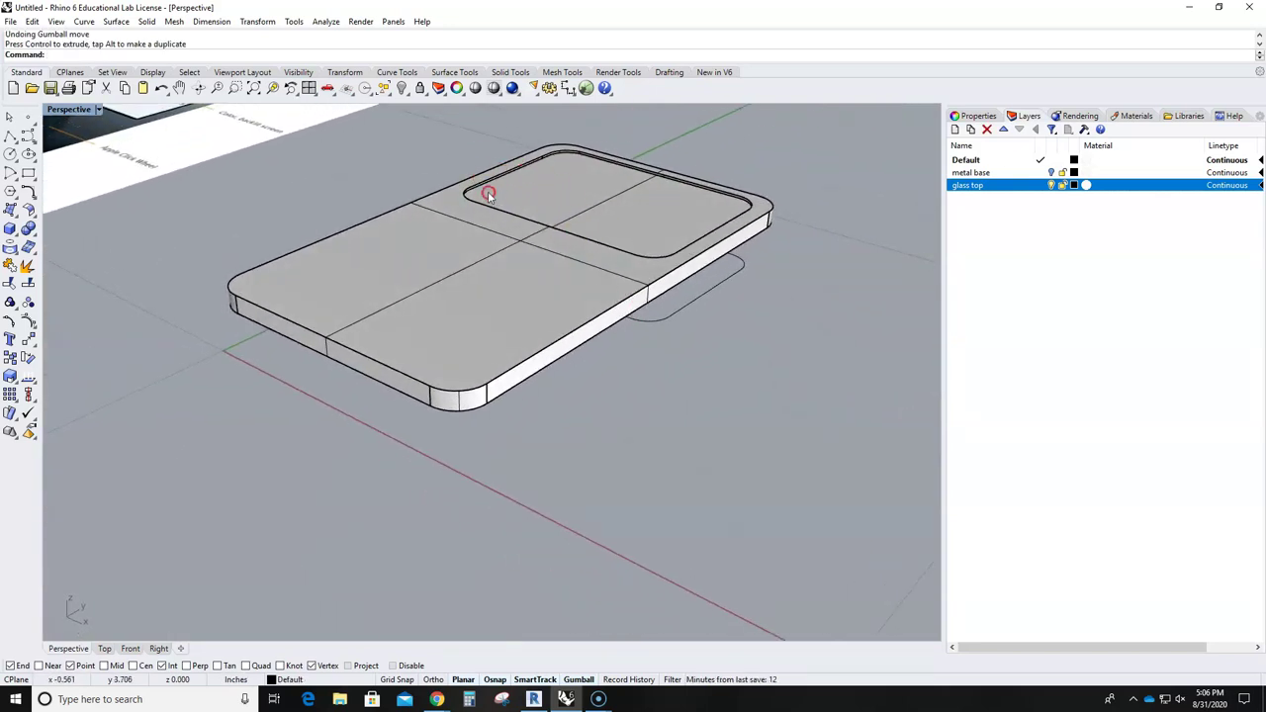
scroll(490, 198, "up", 6)
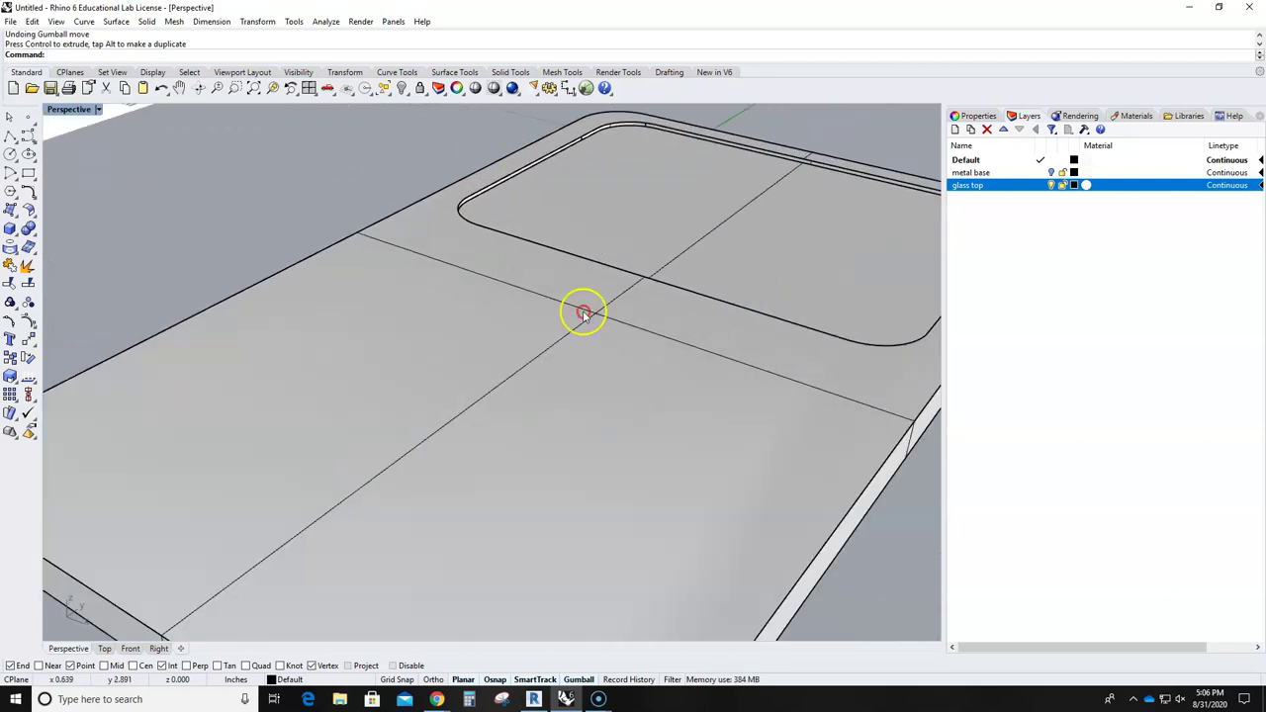
scroll(571, 161, "up", 2)
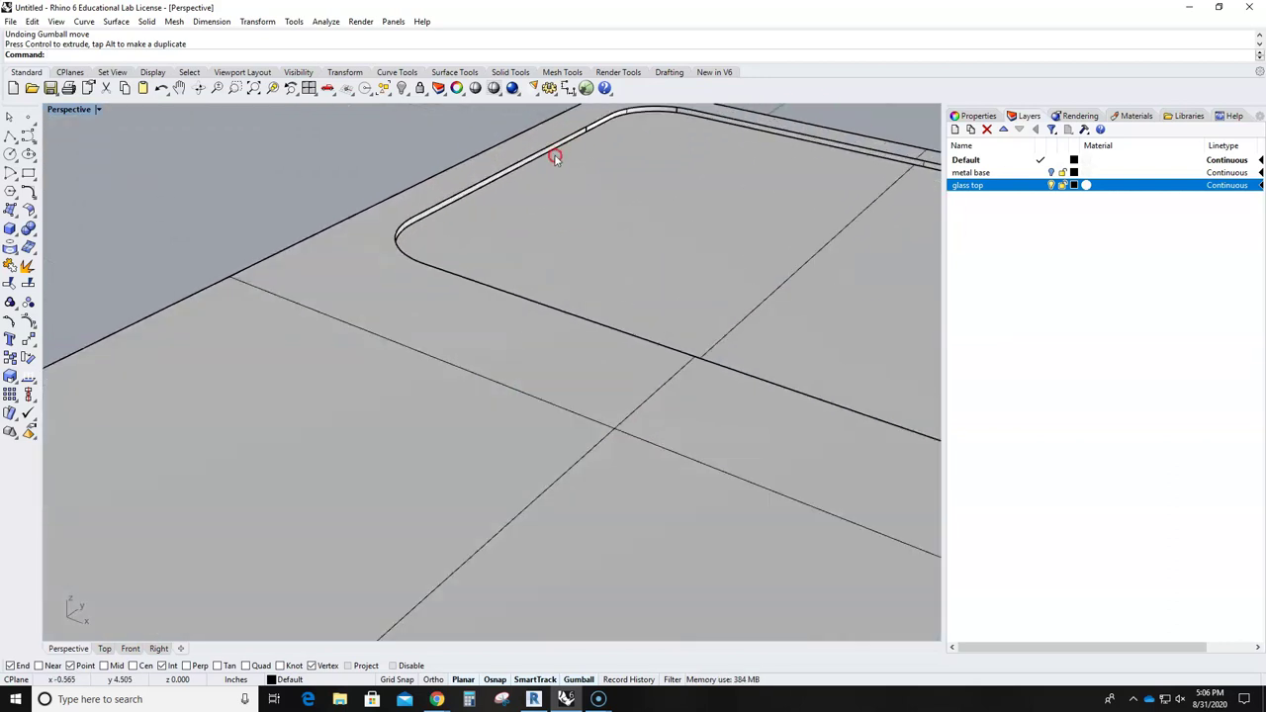
scroll(556, 168, "down", 6)
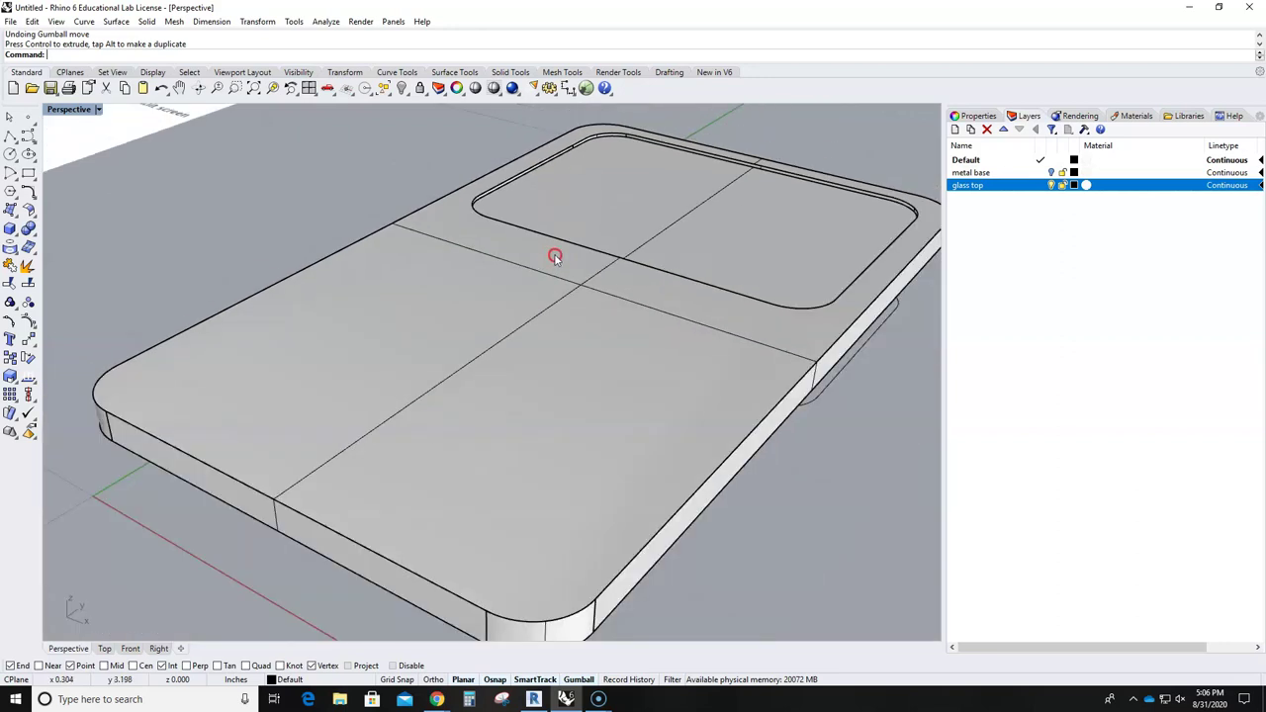
scroll(565, 381, "down", 4)
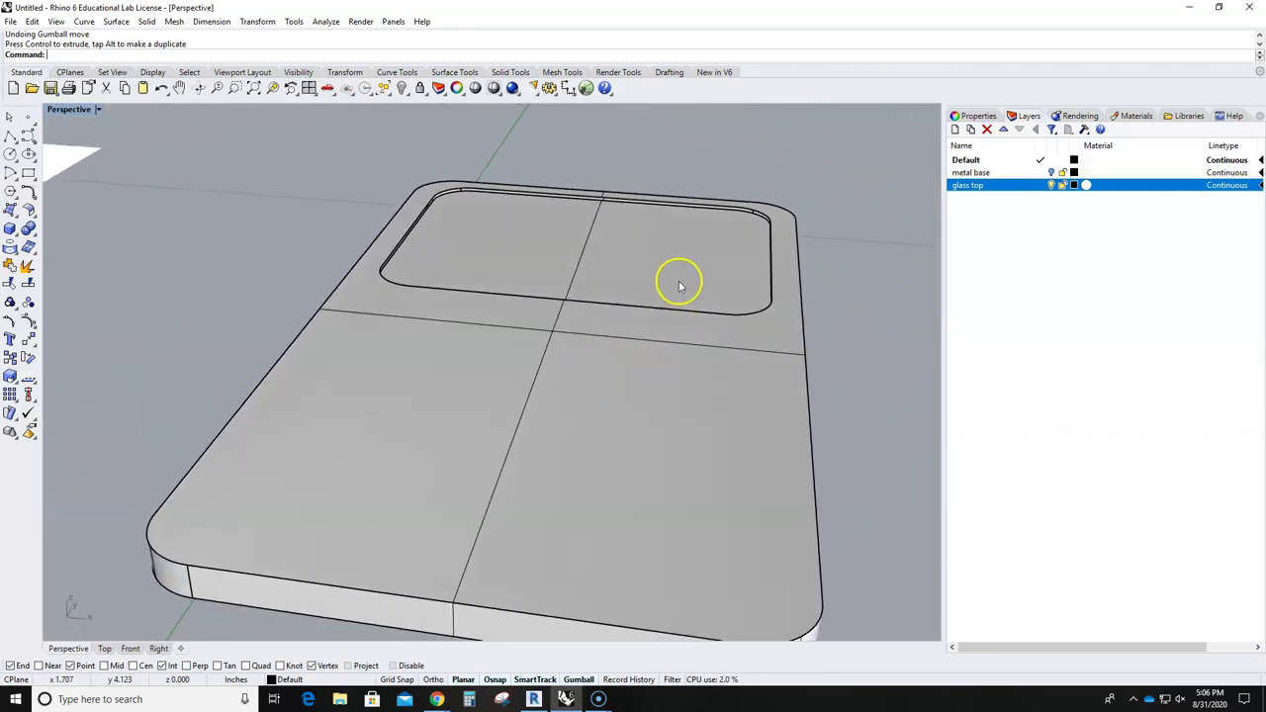
right_click_drag(561, 295, 613, 336)
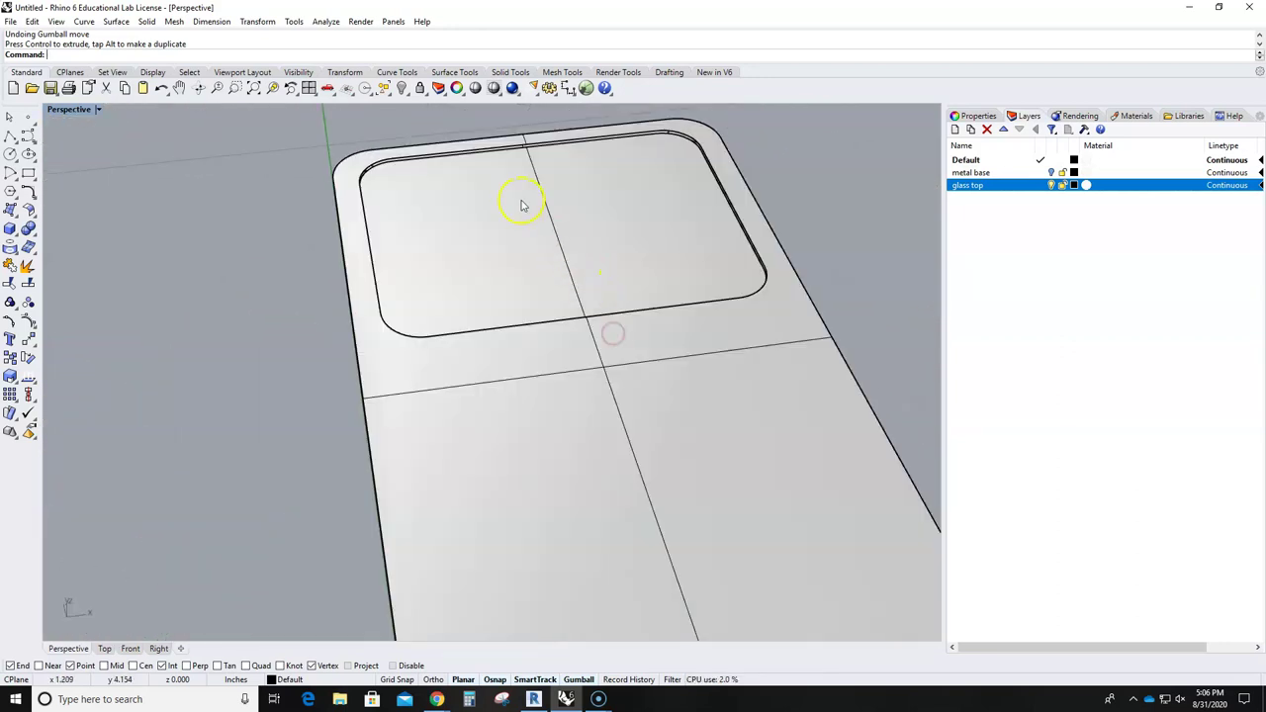
right_click_drag(478, 211, 429, 147)
scroll(526, 156, "up", 6)
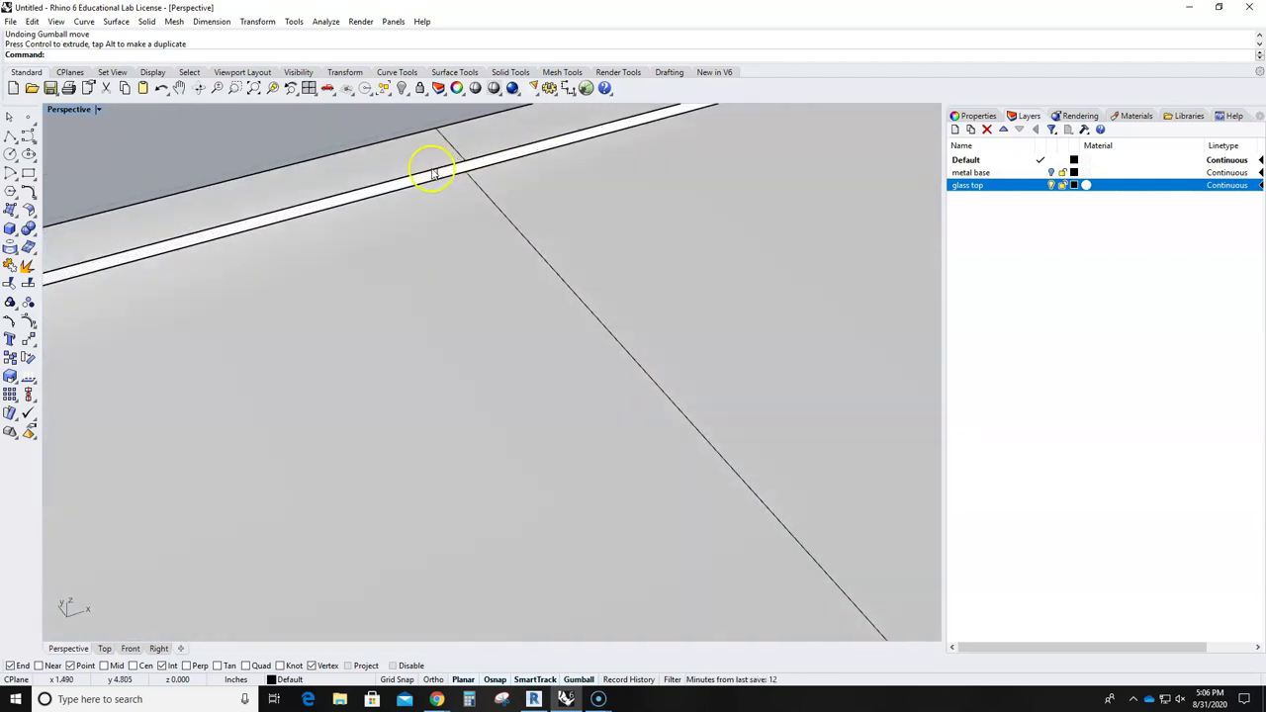
right_click_drag(429, 169, 573, 398)
scroll(573, 399, "down", 6)
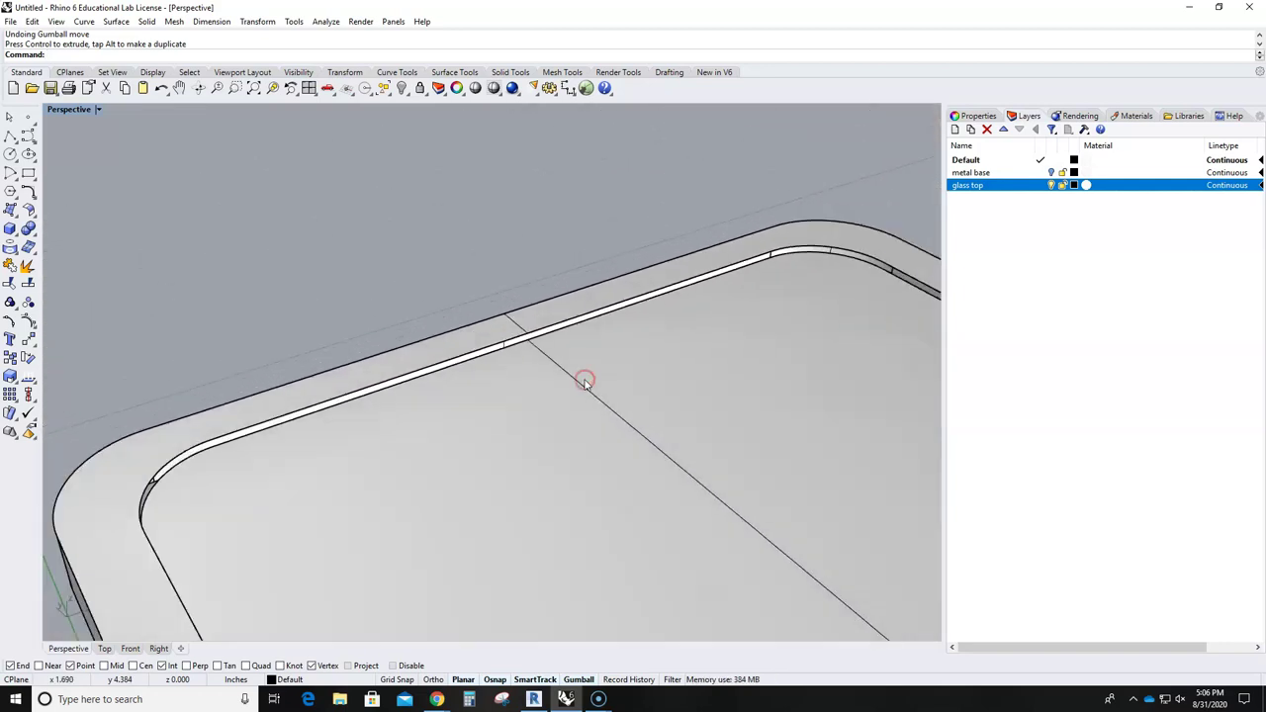
Scale the screen surface up about 1.03× to narrow its gap to the glass top rim
left_click(648, 532)
right_click_drag(648, 532, 636, 577)
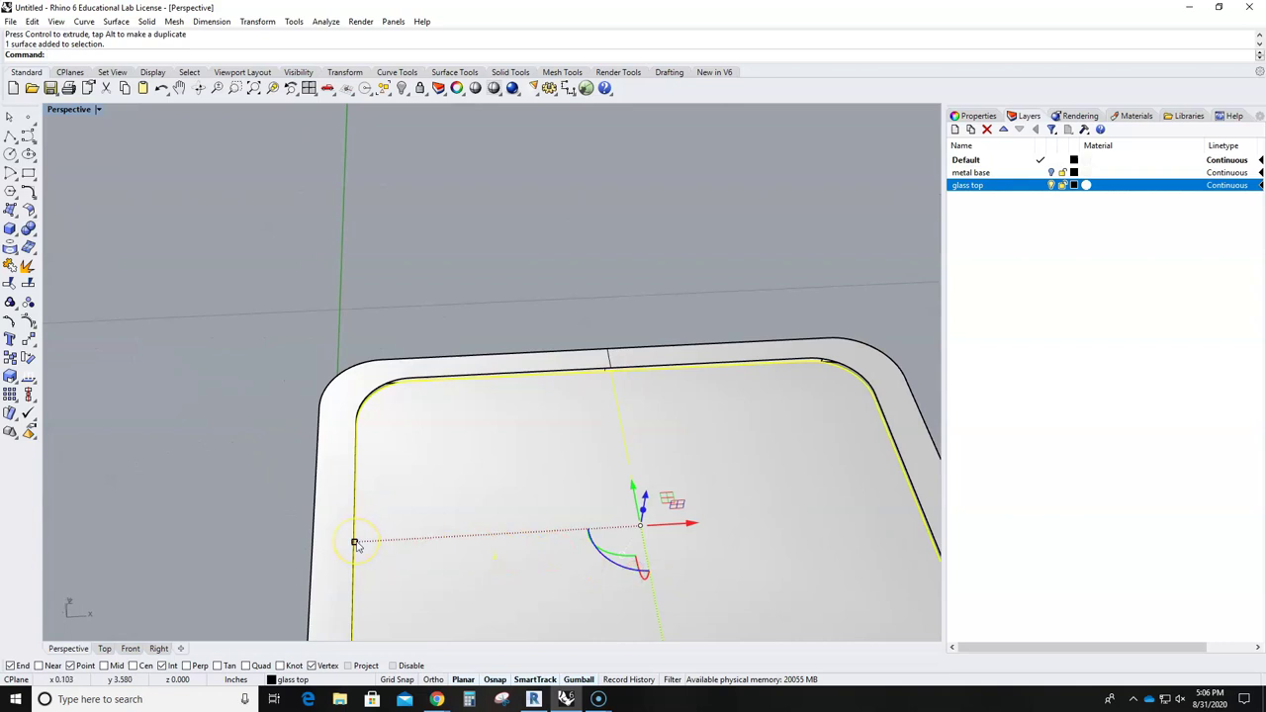
left_click_drag(355, 543, 359, 540)
left_click(356, 240)
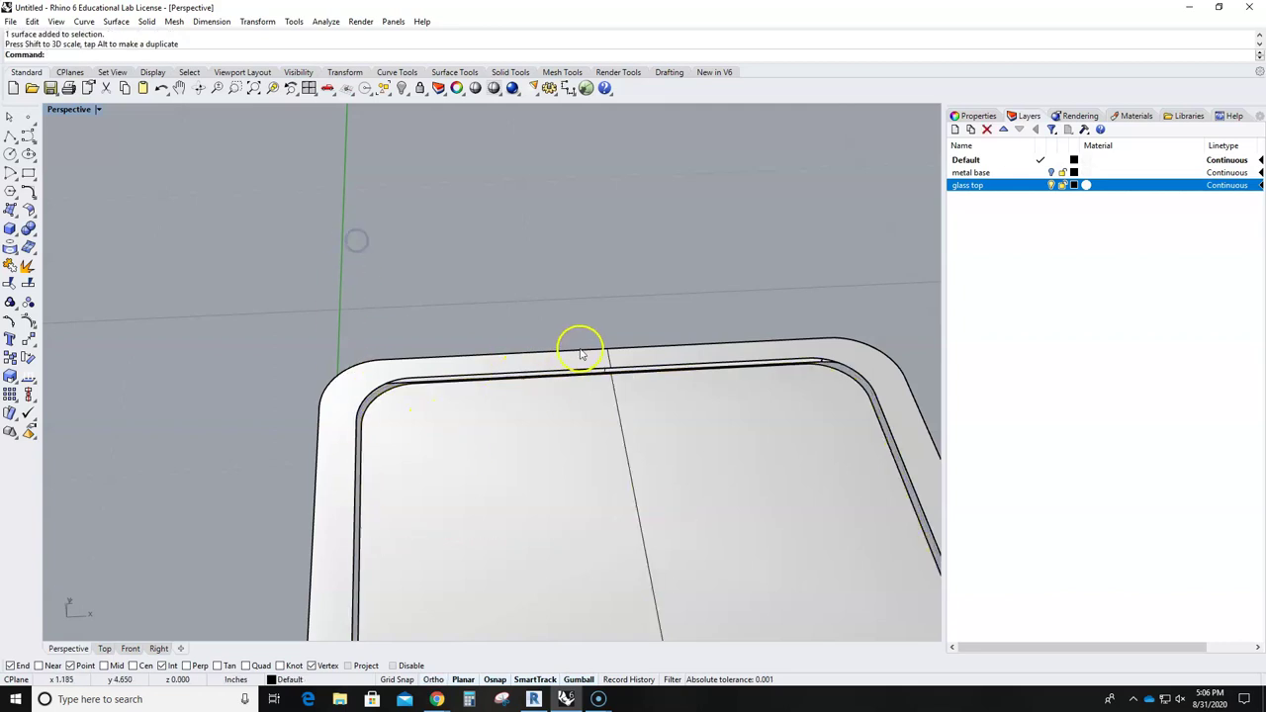
scroll(579, 353, "up", 5)
With Quad osnap on, draw a short polyline from the glass top edge to the screen edge
left_click(10, 136)
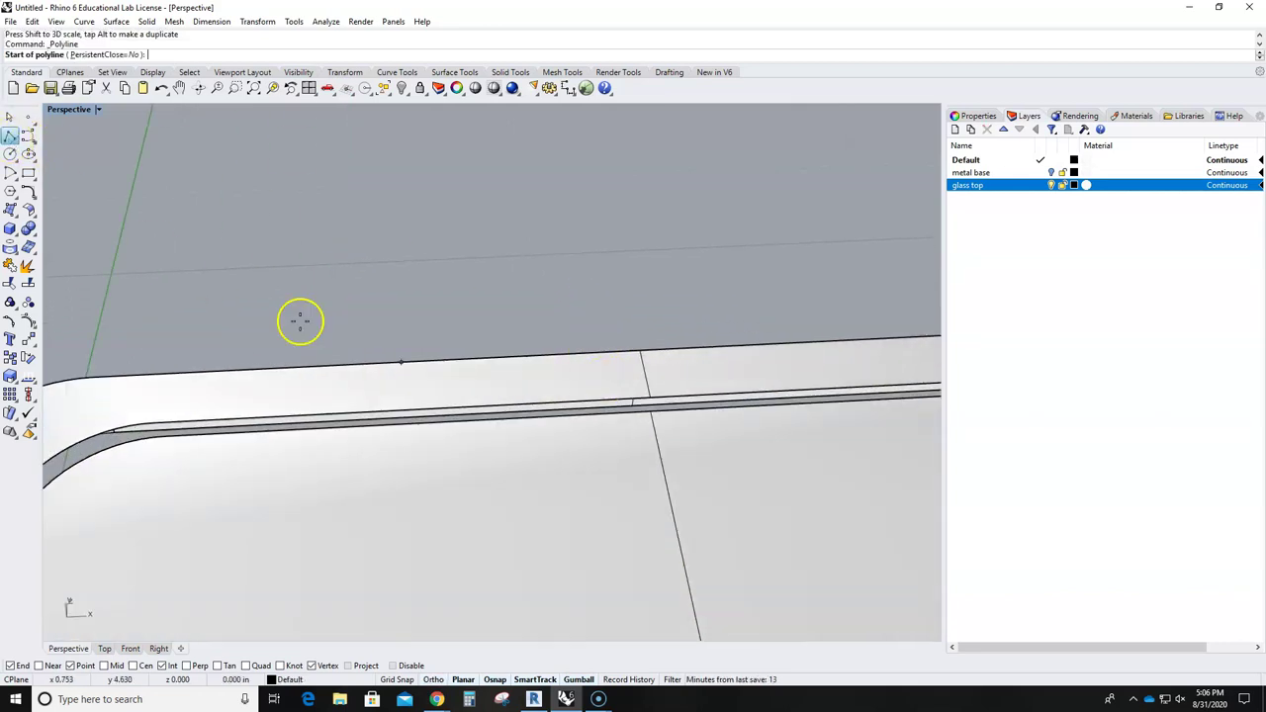
scroll(650, 414, "up", 1)
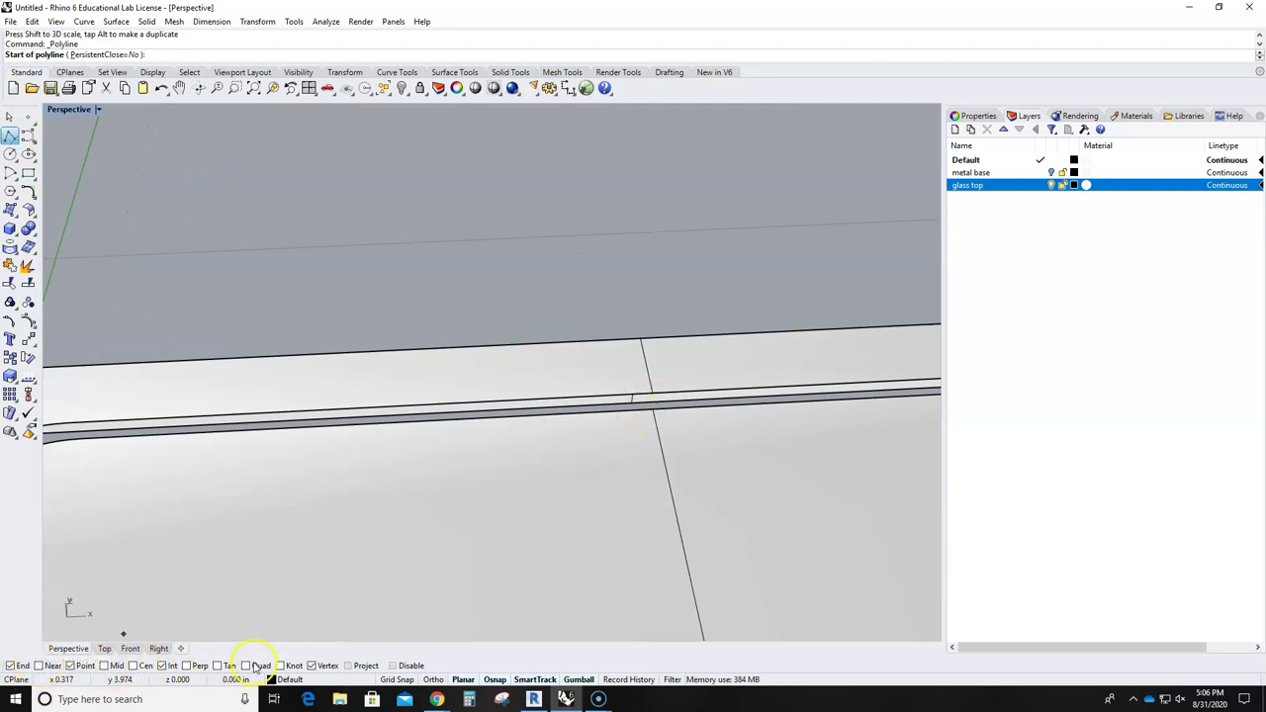
left_click(246, 665)
scroll(646, 400, "down", 5)
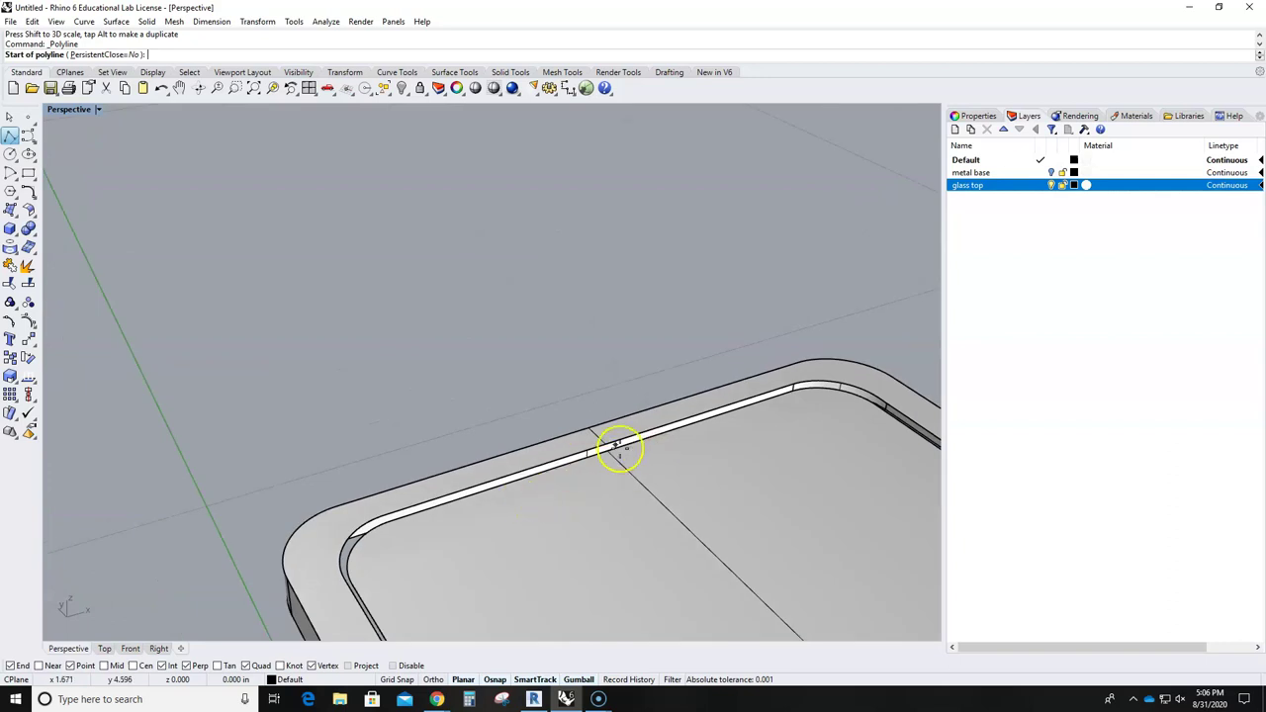
right_click_drag(601, 448, 426, 443)
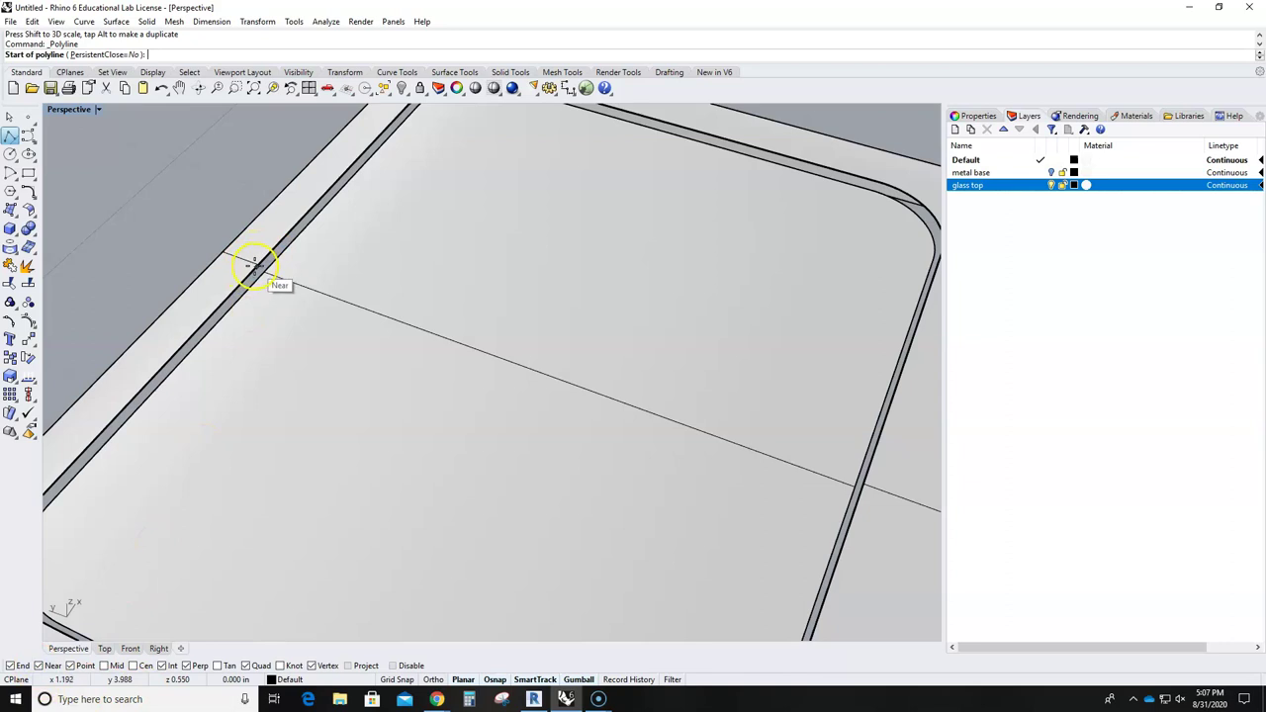
scroll(254, 259, "up", 3)
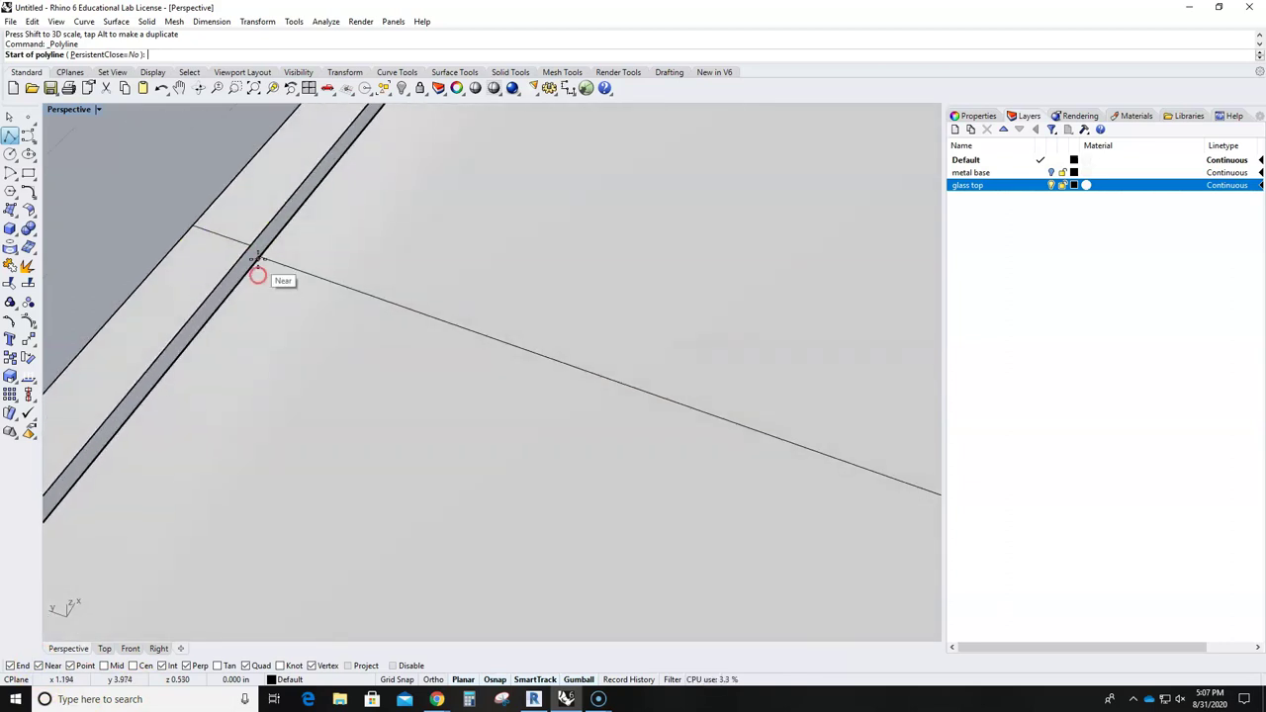
left_click(251, 247)
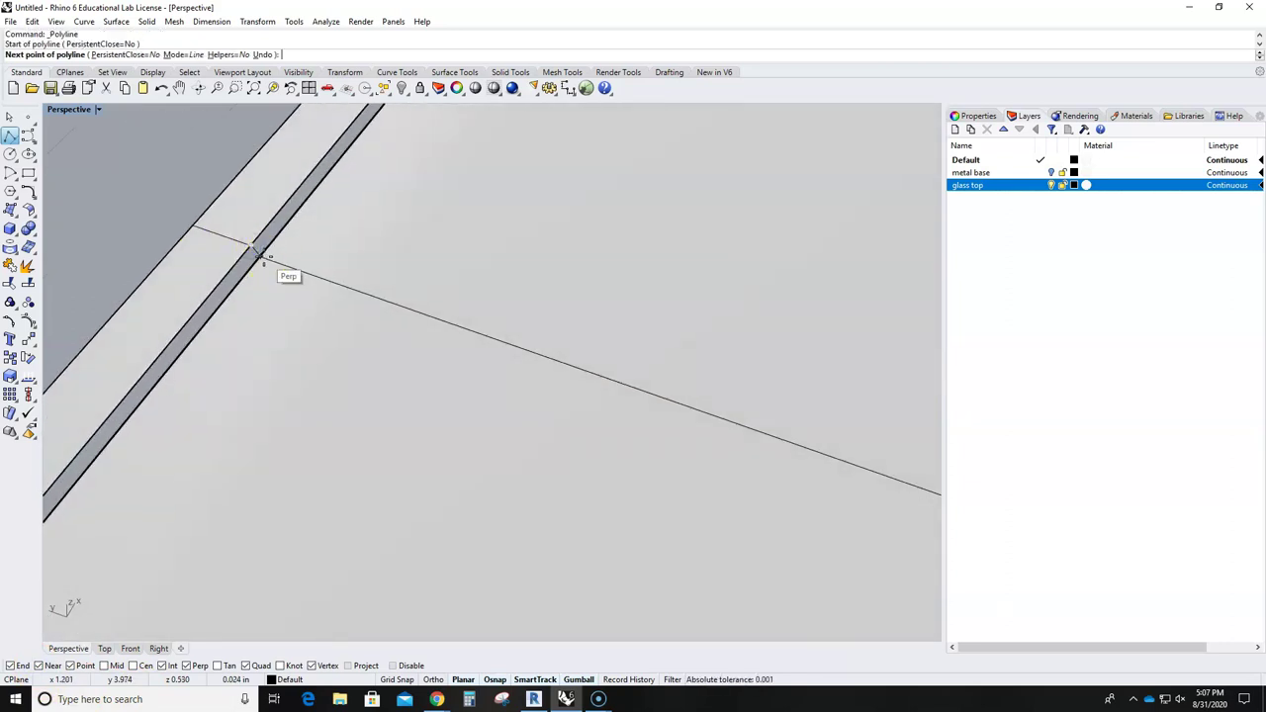
left_click(258, 256)
key("Return")
Select the new short line and orbit slightly to check it
scroll(290, 268, "down", 6)
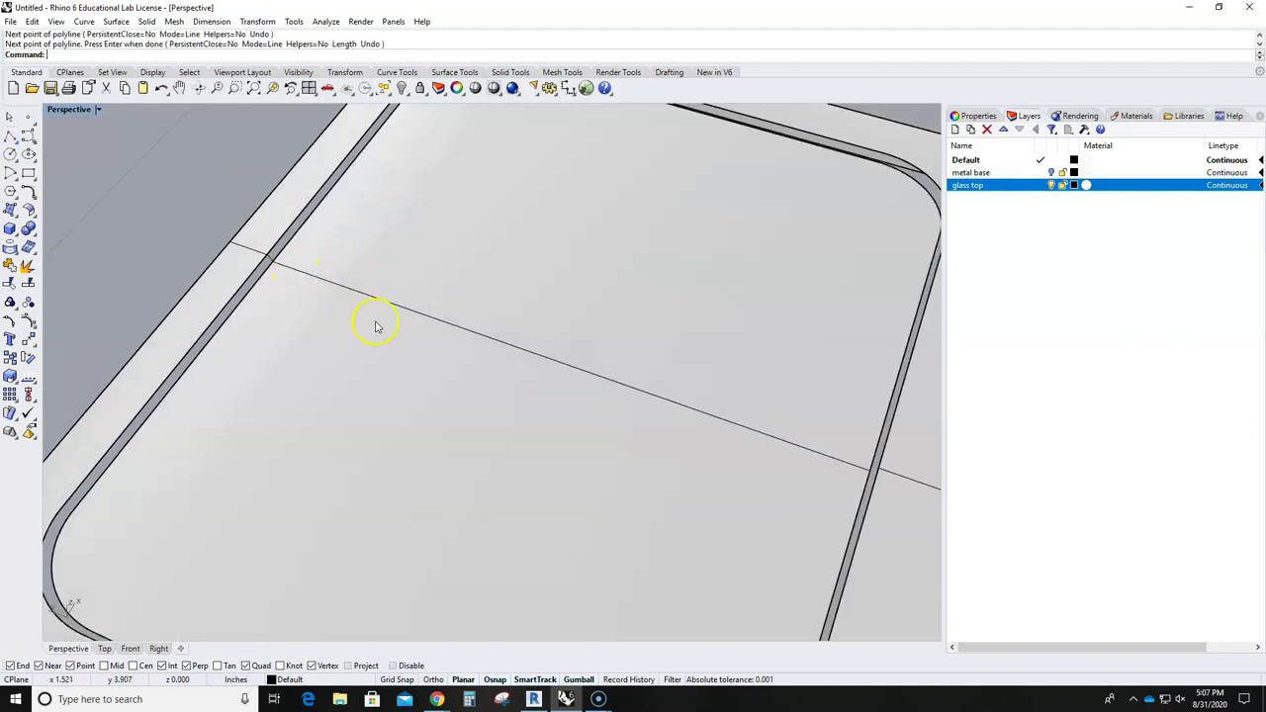
scroll(404, 289, "up", 3)
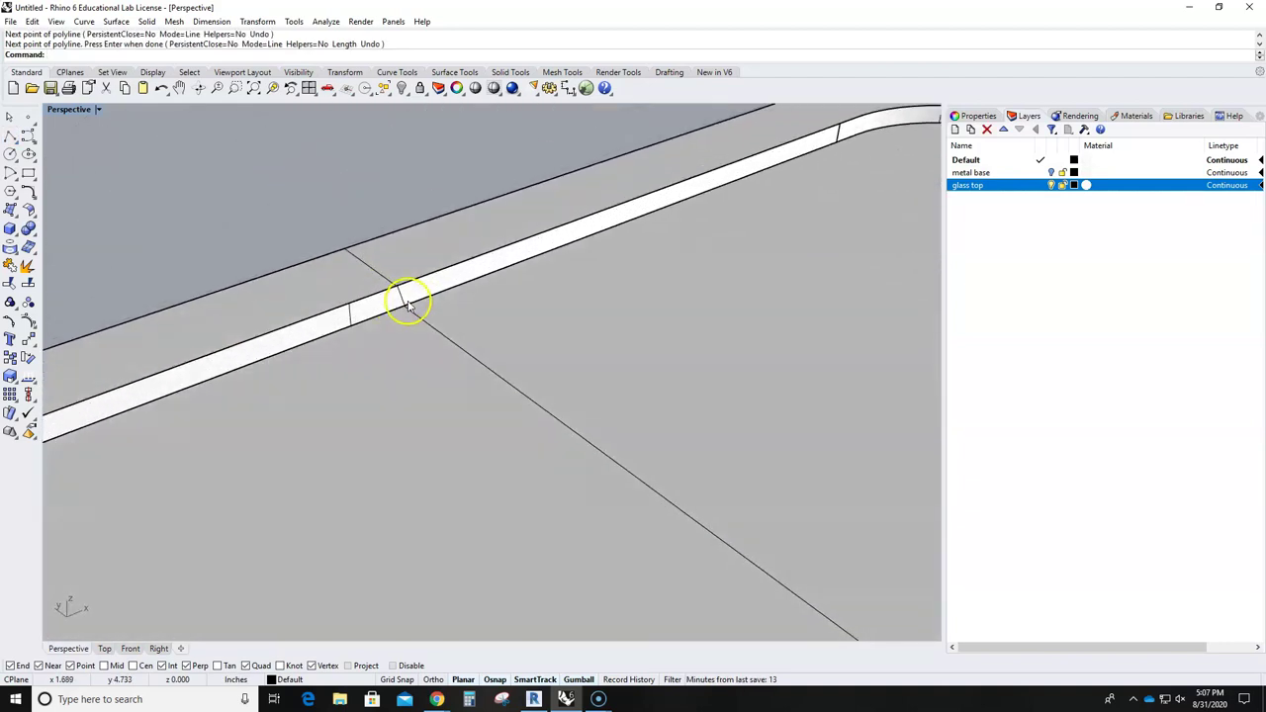
left_click(402, 299)
right_click_drag(396, 287, 356, 300)
scroll(385, 337, "down", 3)
scroll(346, 361, "down", 4)
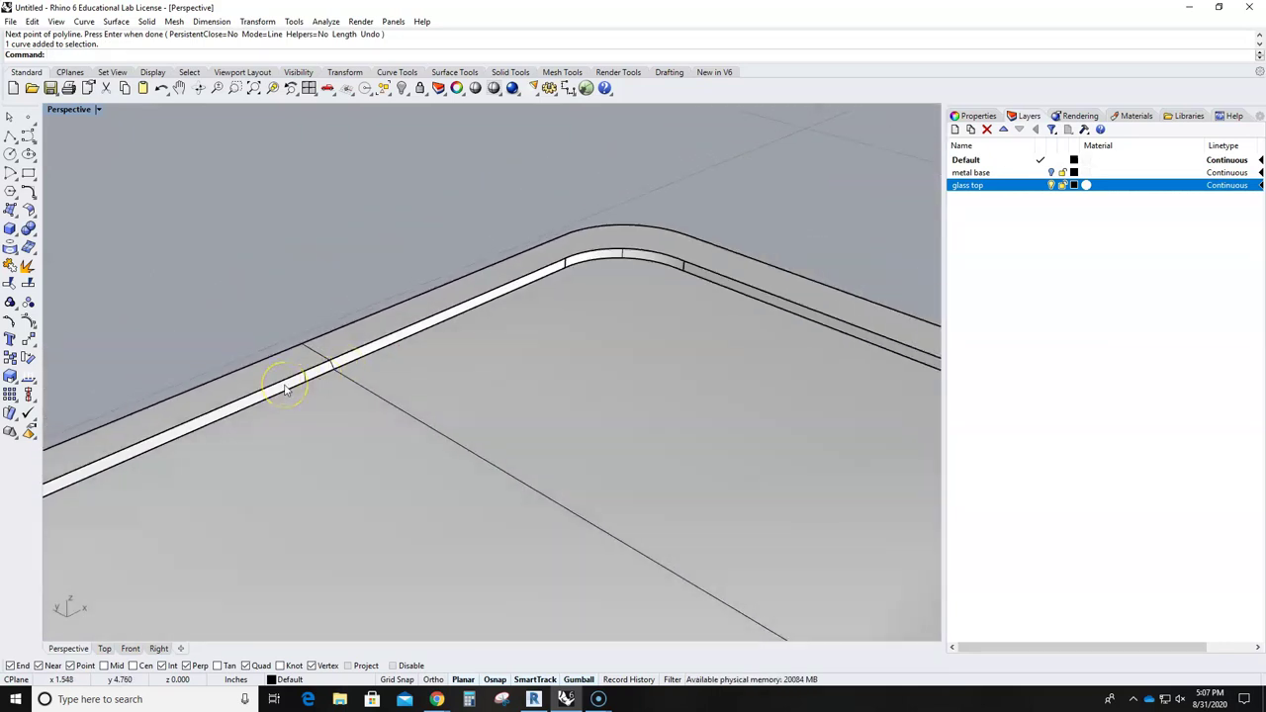
Create a closed Sweep2 surface with the screen and glass top edges as rails and the short line as section
type("p")
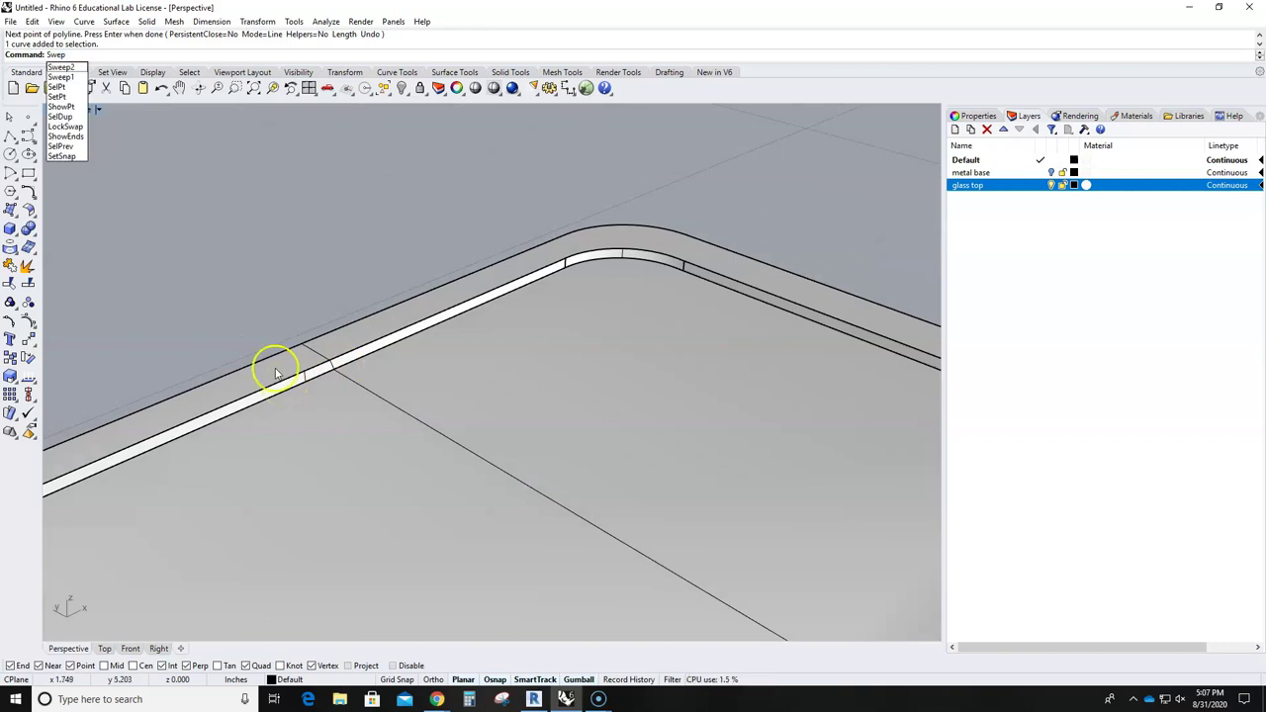
left_click(61, 68)
scroll(326, 366, "up", 2)
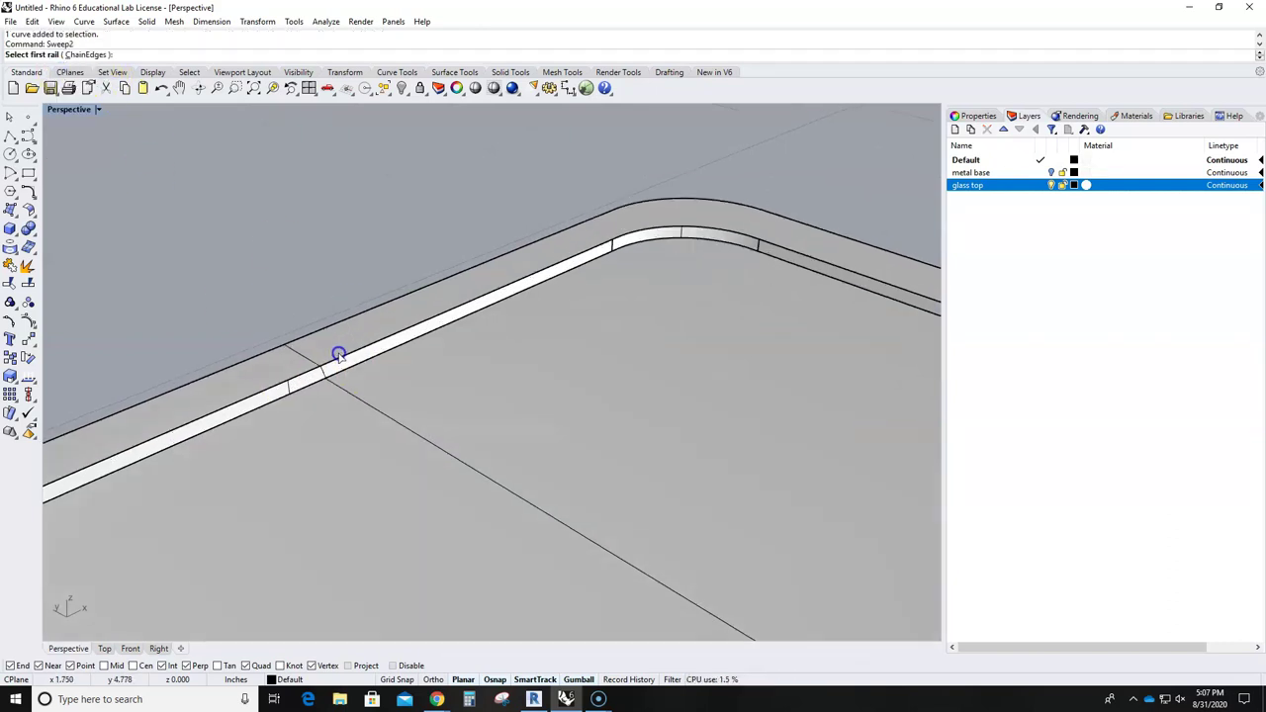
left_click(335, 362)
left_click(339, 376)
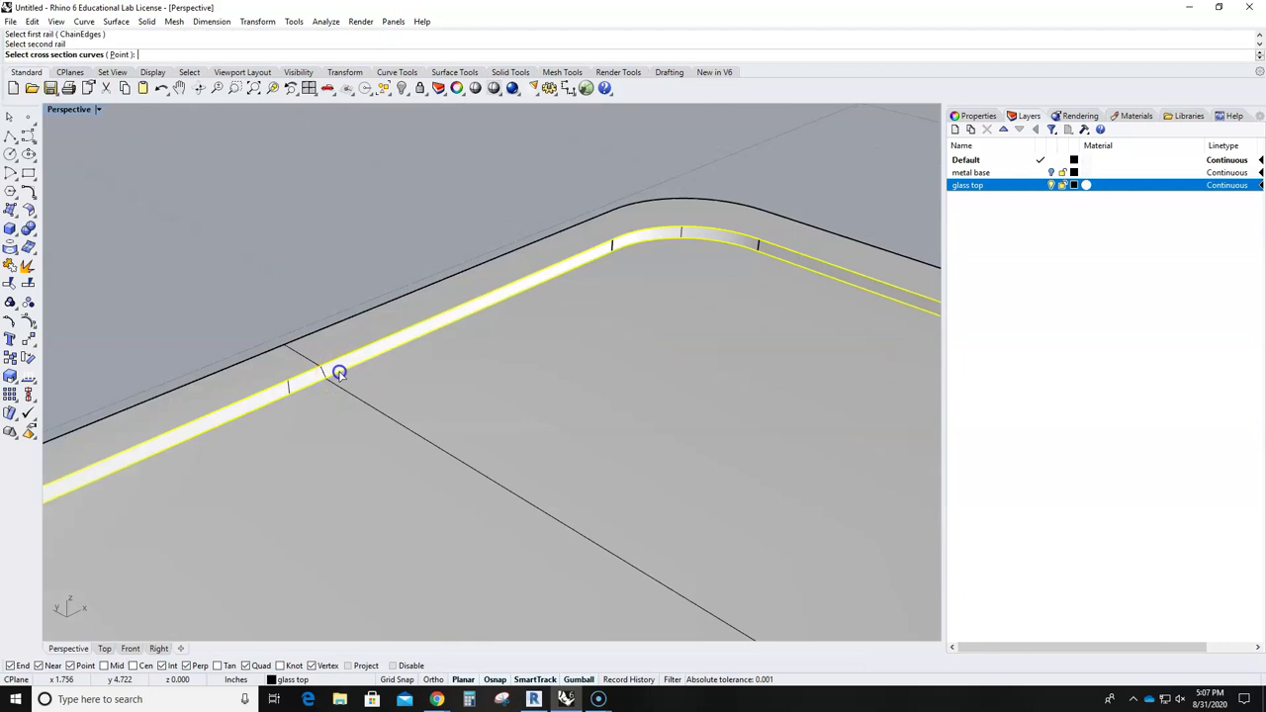
left_click(325, 376)
key("Return")
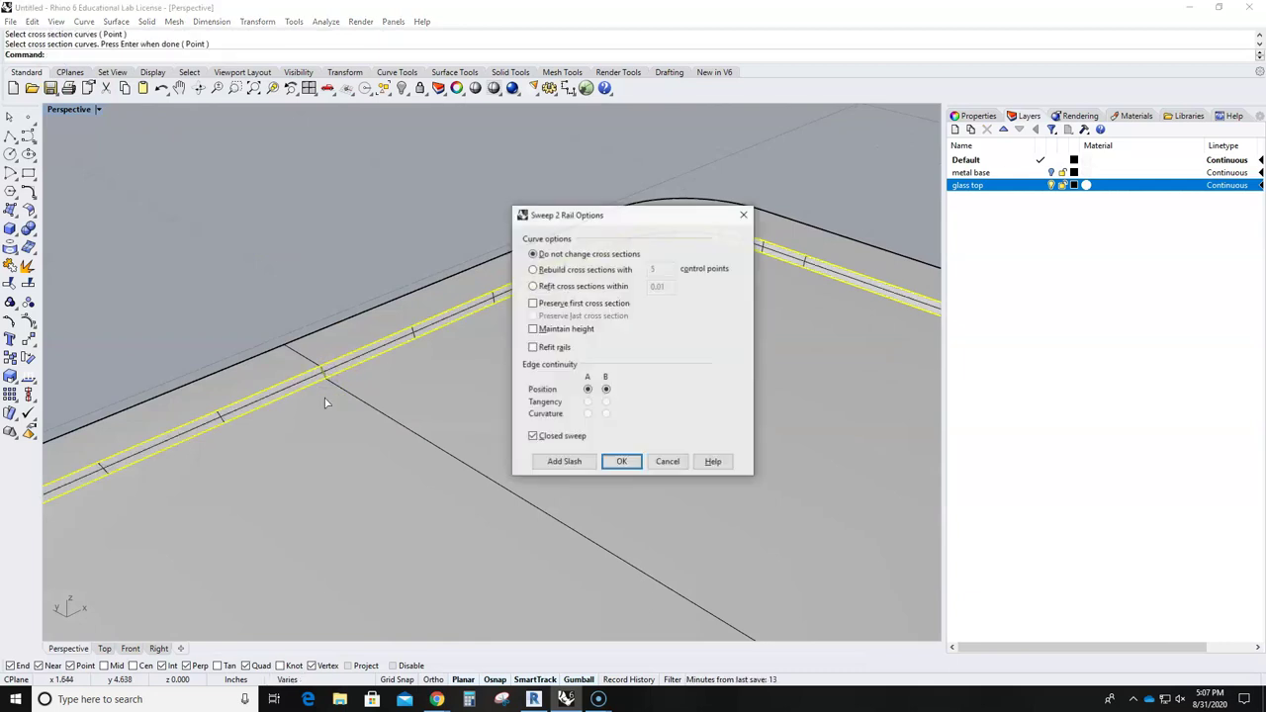
left_click(546, 441)
left_click(620, 462)
right_click_drag(620, 462, 488, 469)
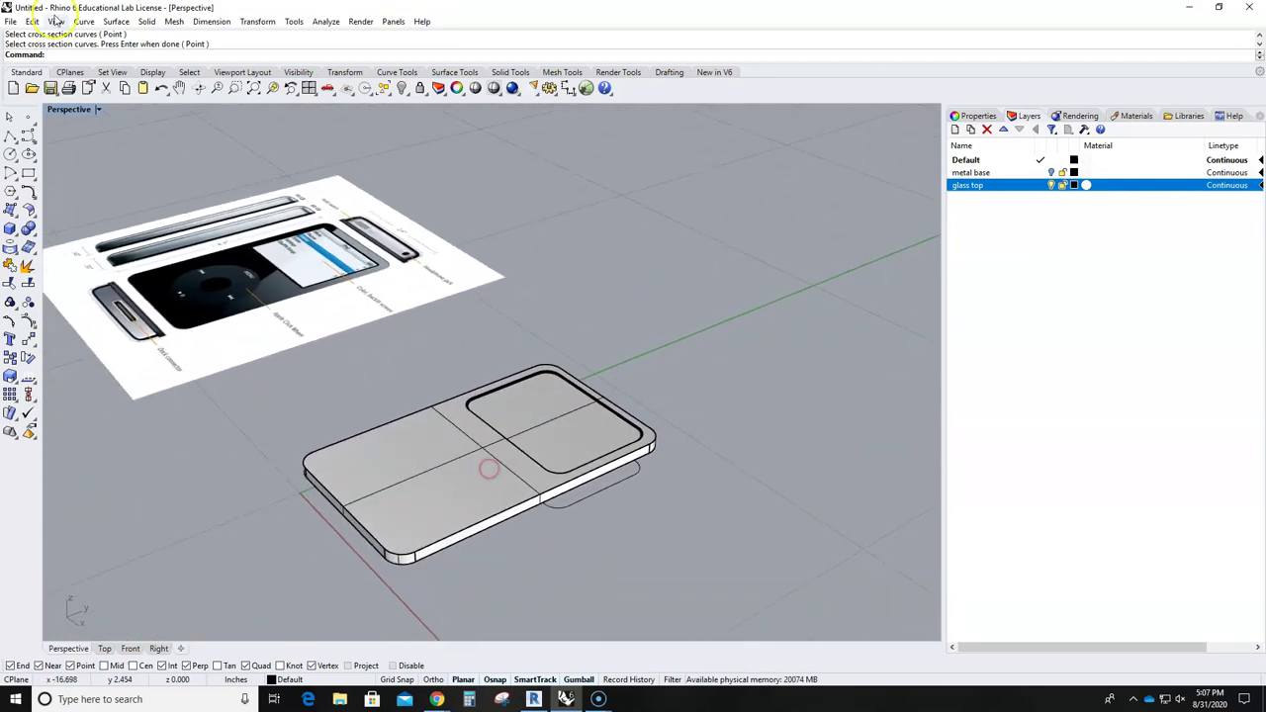
Preview the Perspective view in Arctic display mode while orbiting the device
left_click(97, 111)
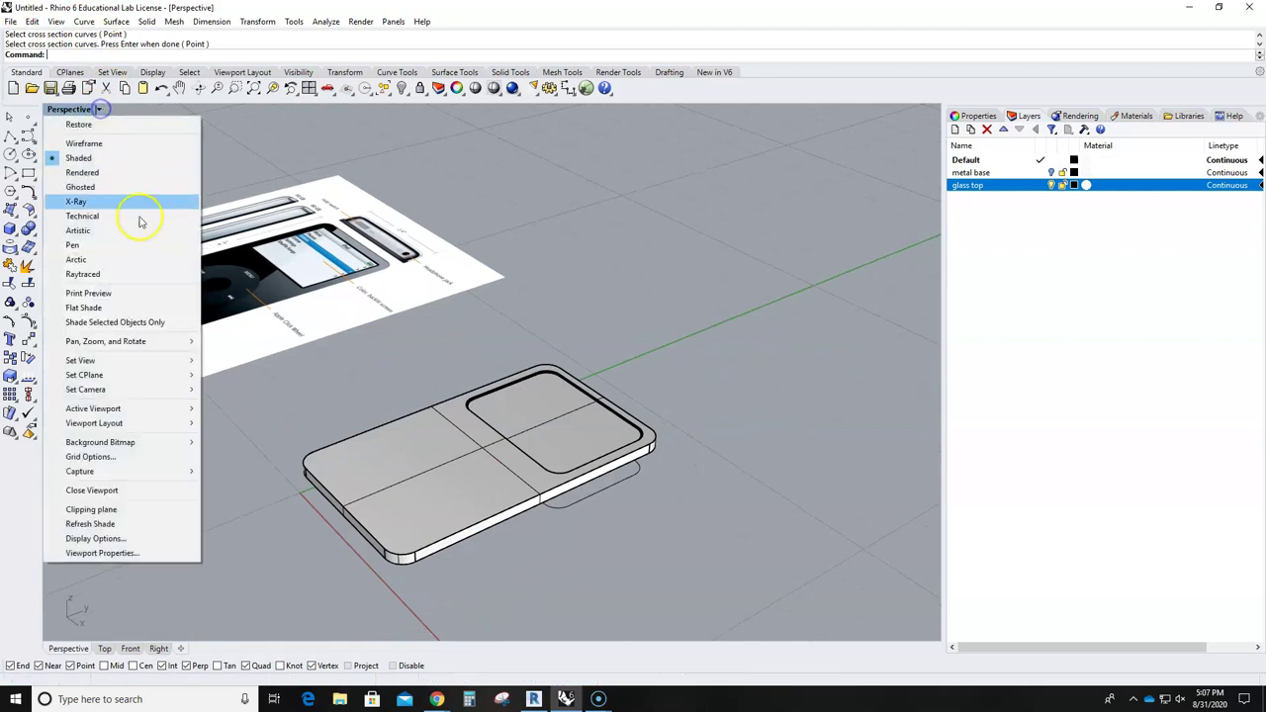
left_click(74, 264)
right_click_drag(387, 404, 720, 495)
Set the Perspective view back to Shaded display and reorient toward the model
left_click(94, 108)
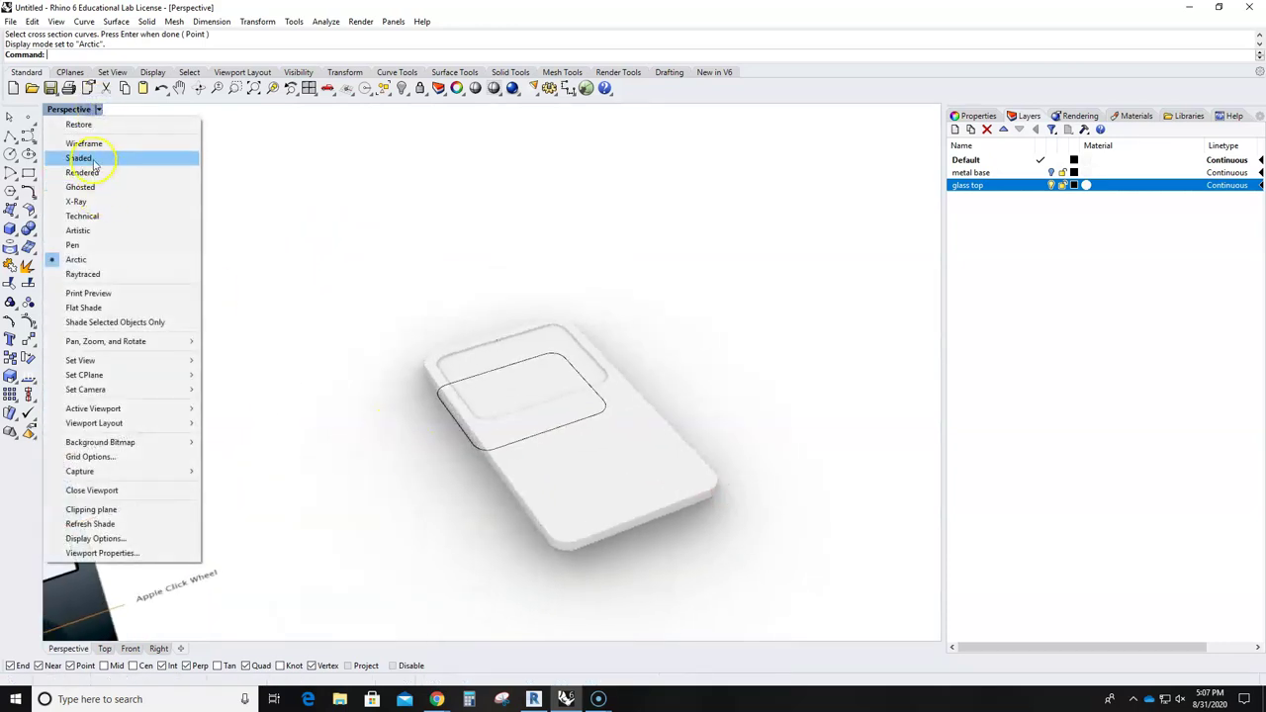
left_click(89, 160)
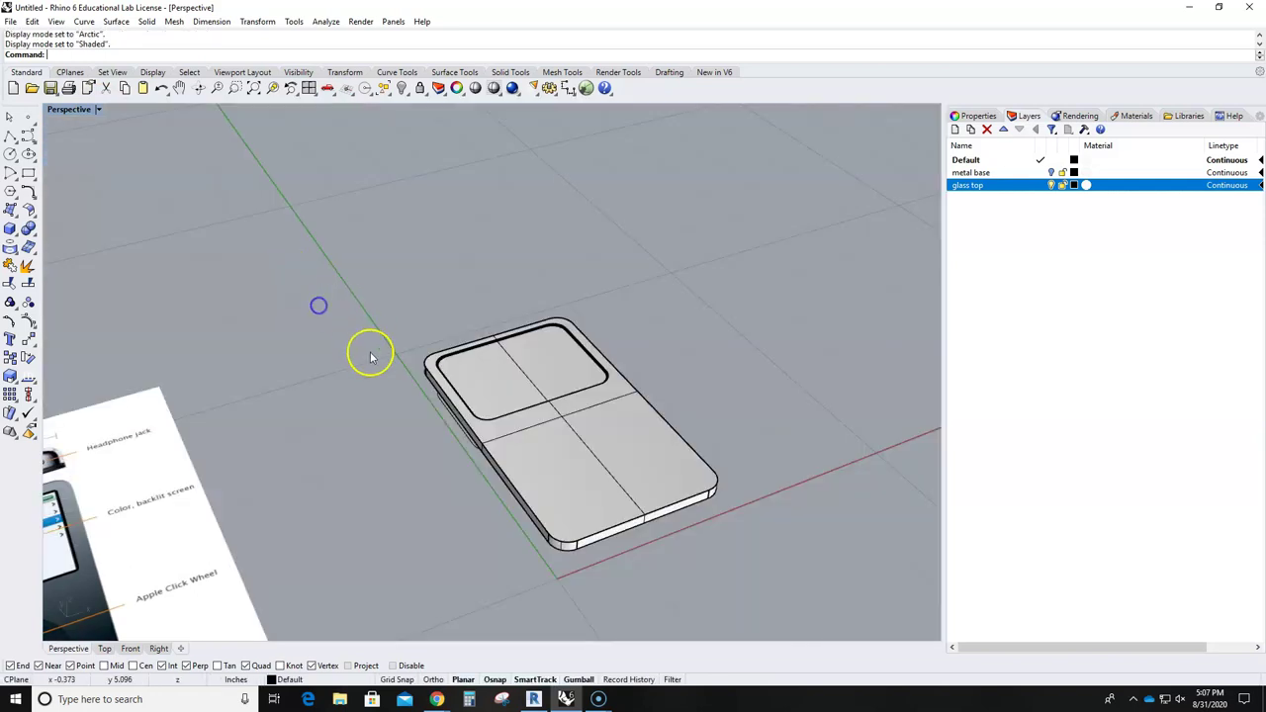
scroll(371, 356, "down", 5)
right_click_drag(393, 327, 369, 468)
scroll(386, 436, "up", 3)
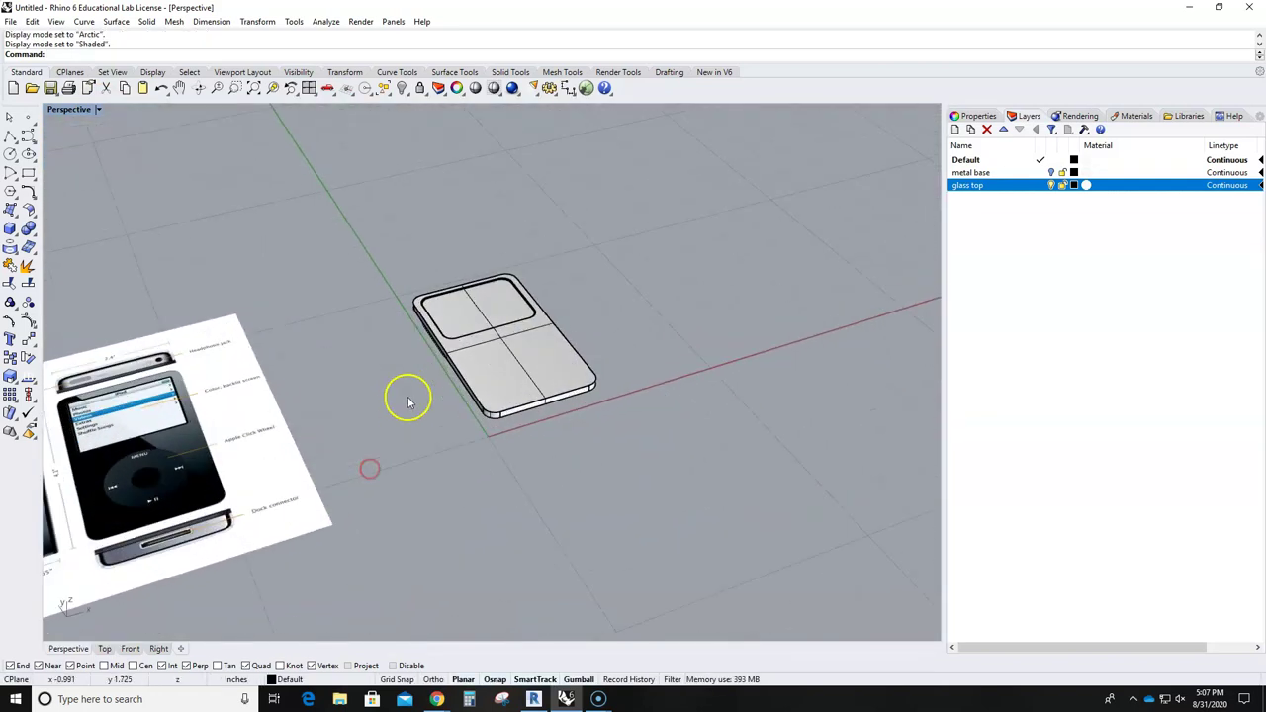
In a maximized Top view, draw a circle centred where the centre line meets the top edge
double_click(71, 111)
double_click(57, 111)
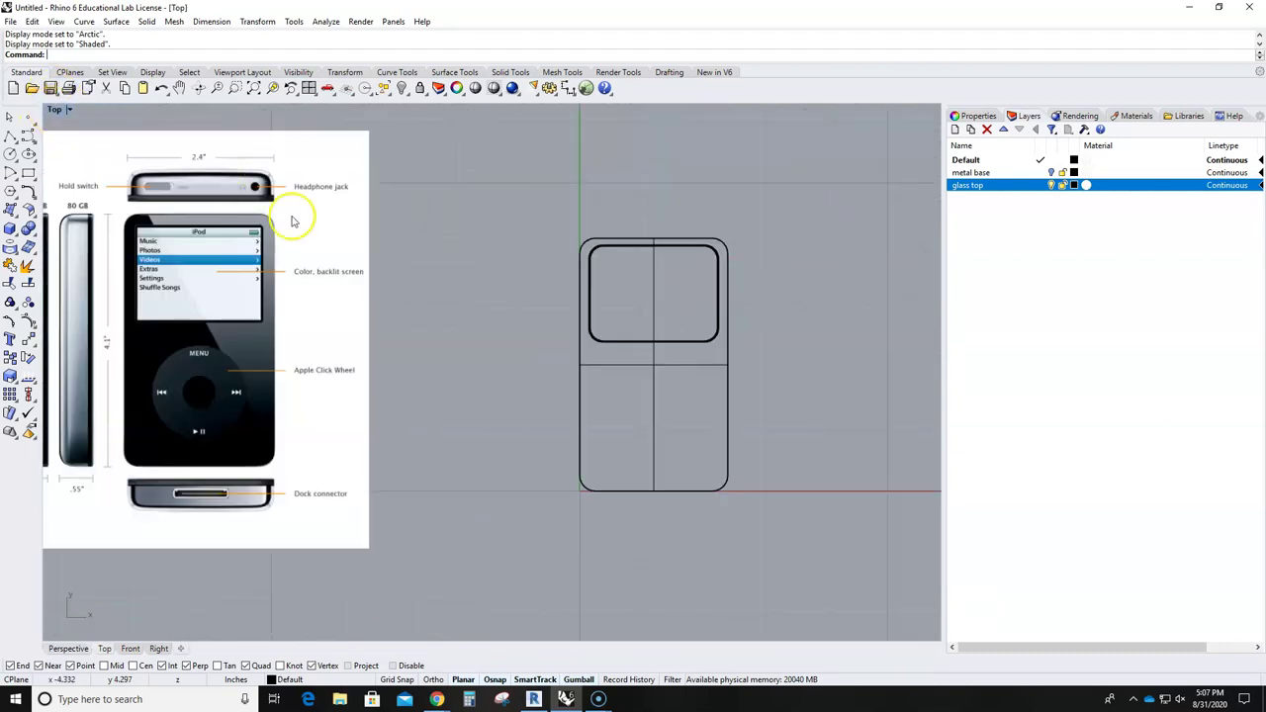
scroll(506, 287, "up", 1)
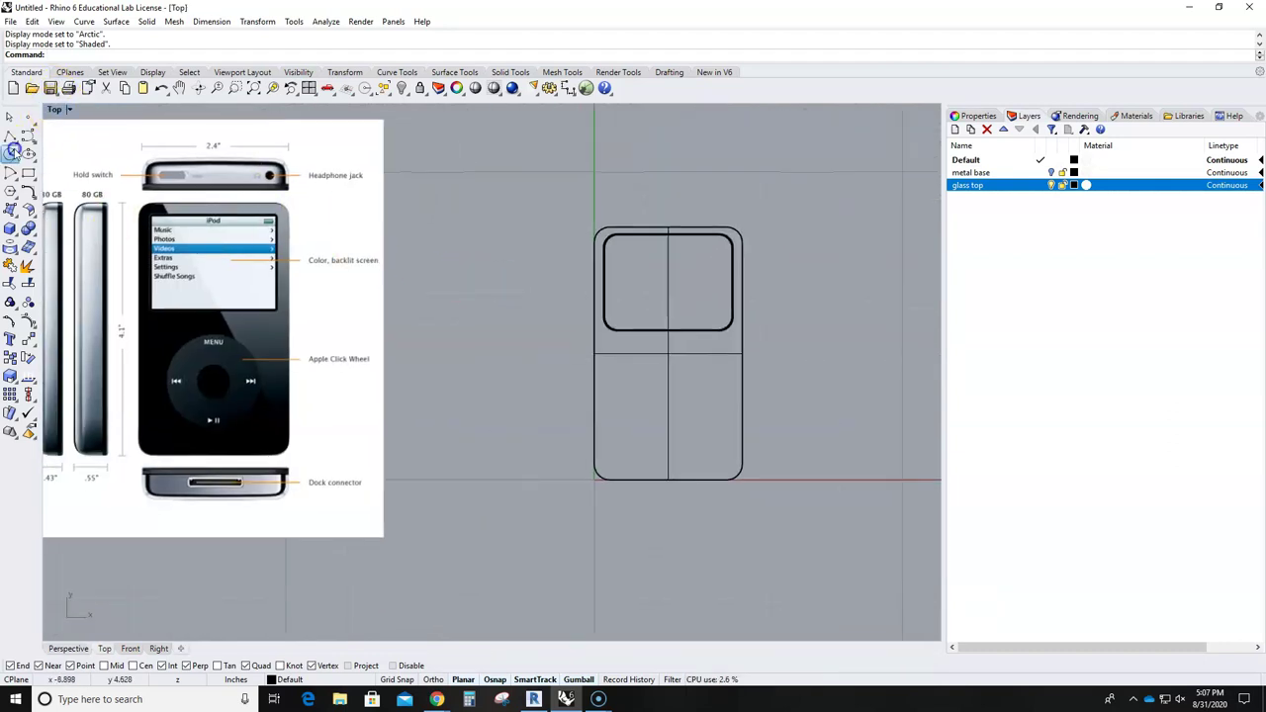
left_click(12, 151)
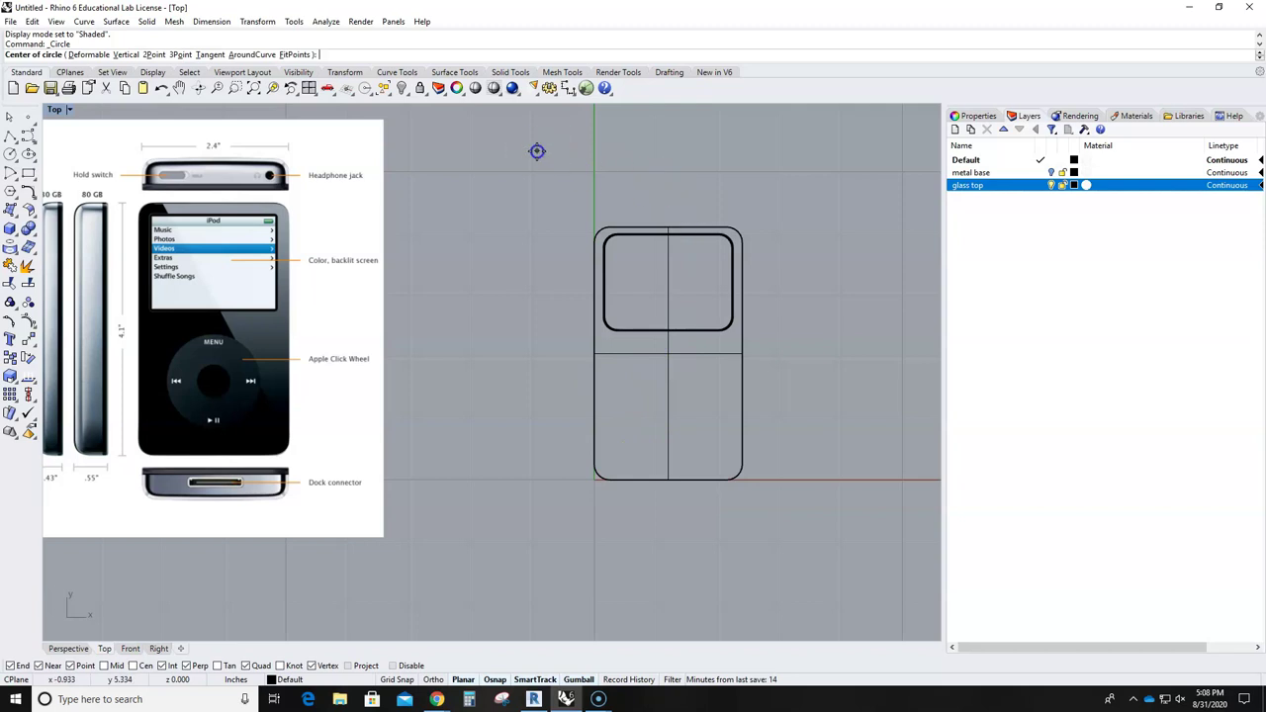
scroll(648, 277, "up", 4)
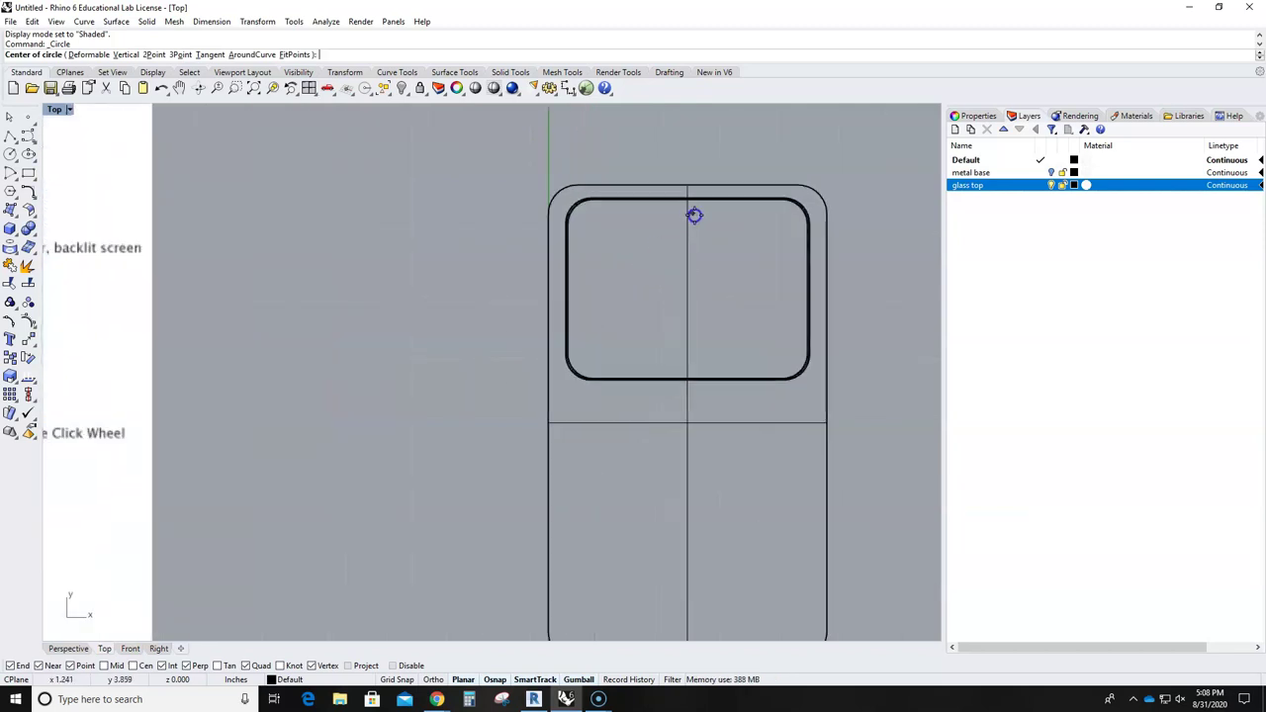
left_click(687, 198)
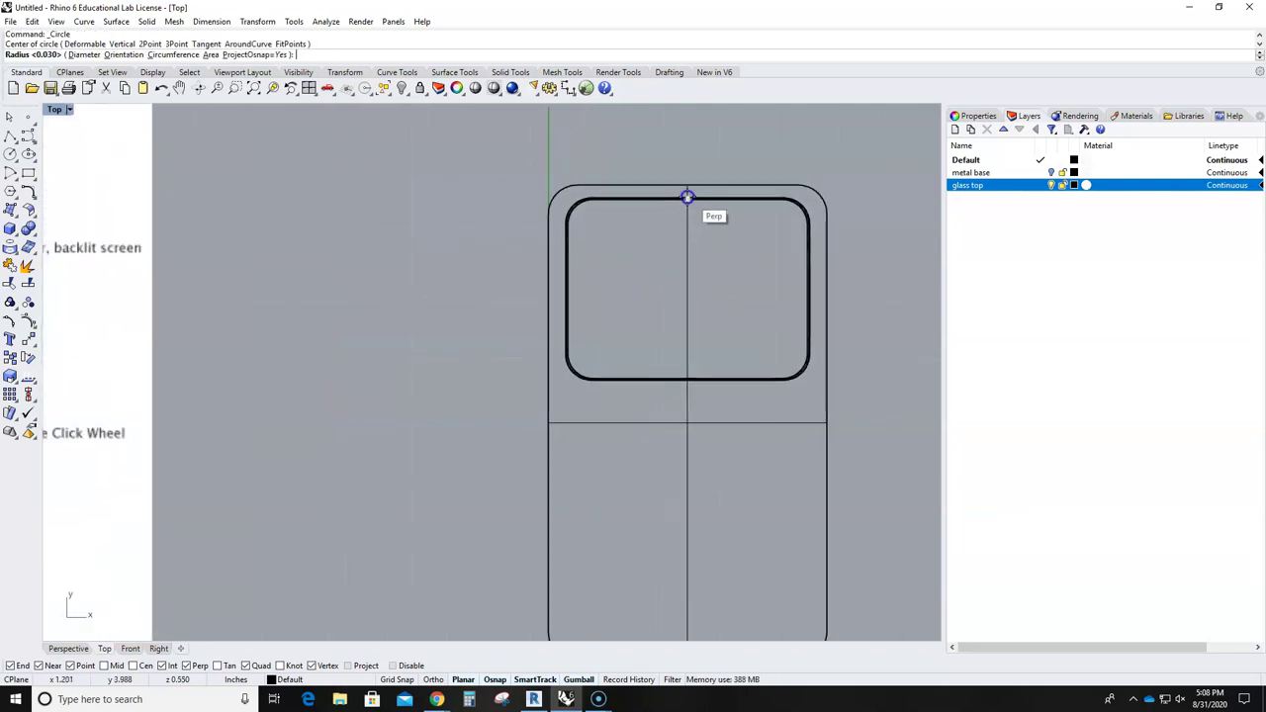
left_click(763, 263)
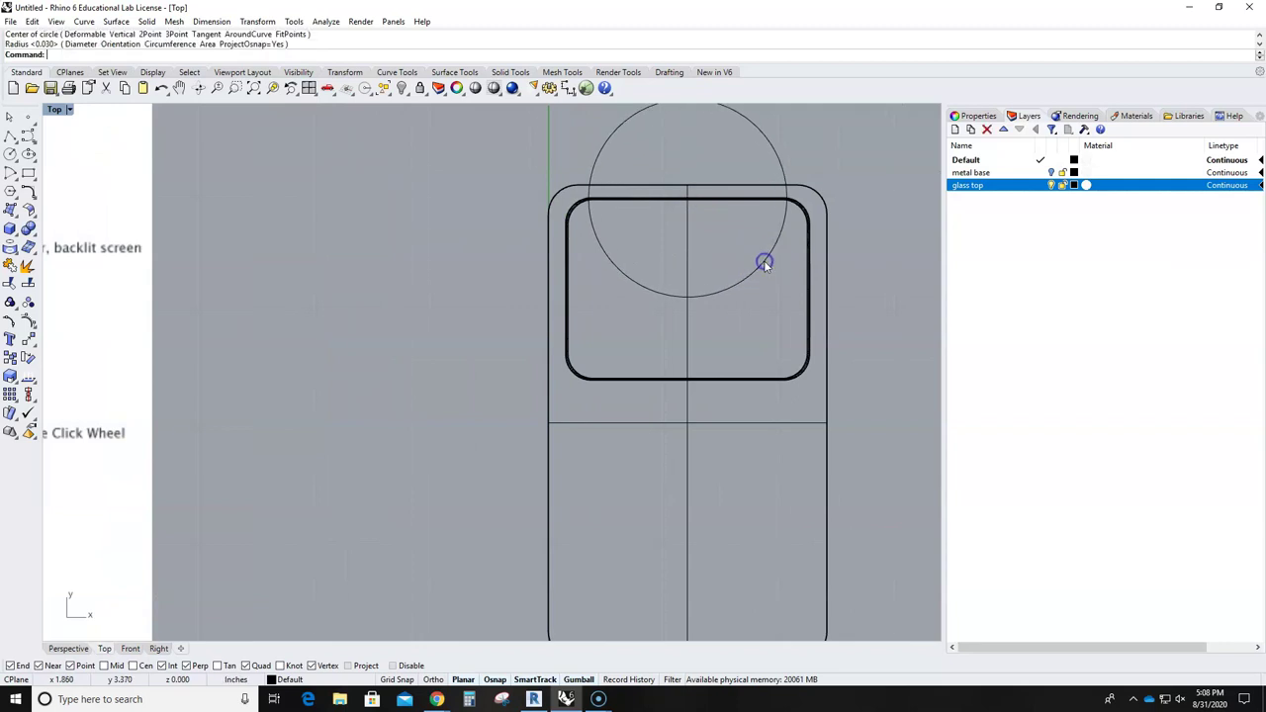
Move the circle down onto the lower half and scale it smaller to fit
left_click(732, 288)
scroll(720, 252, "down", 2)
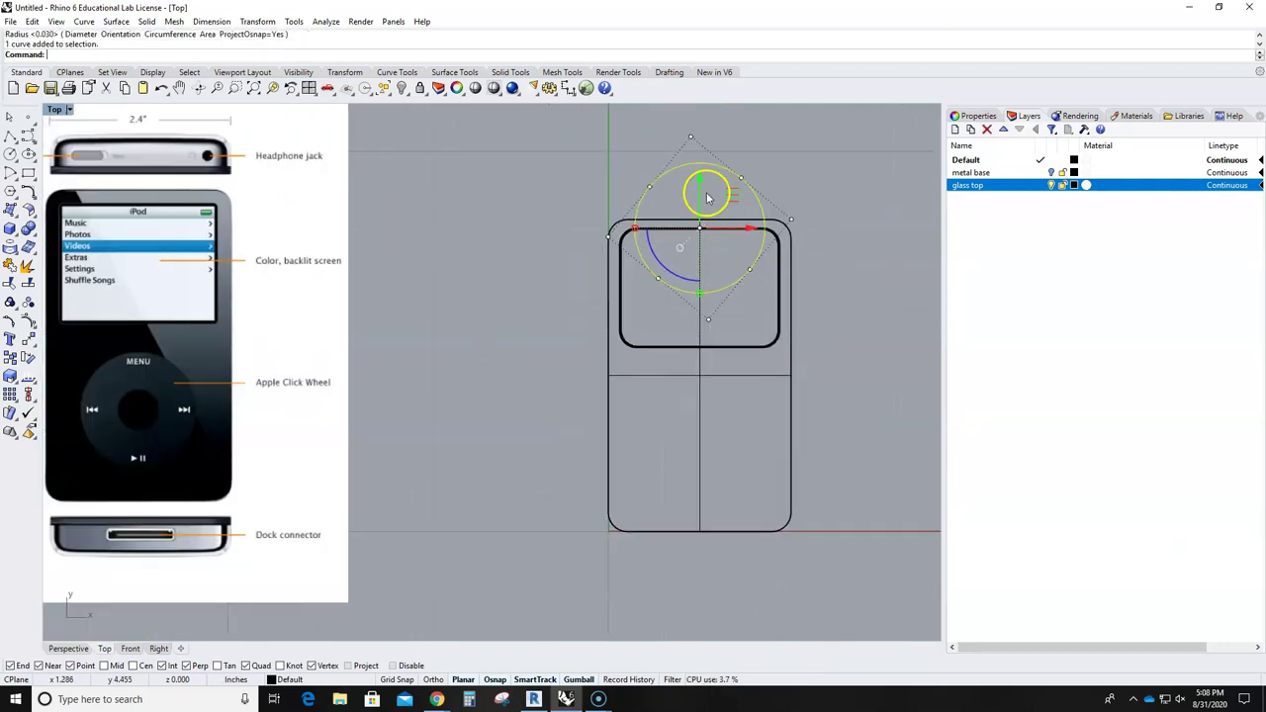
left_click_drag(700, 191, 714, 403)
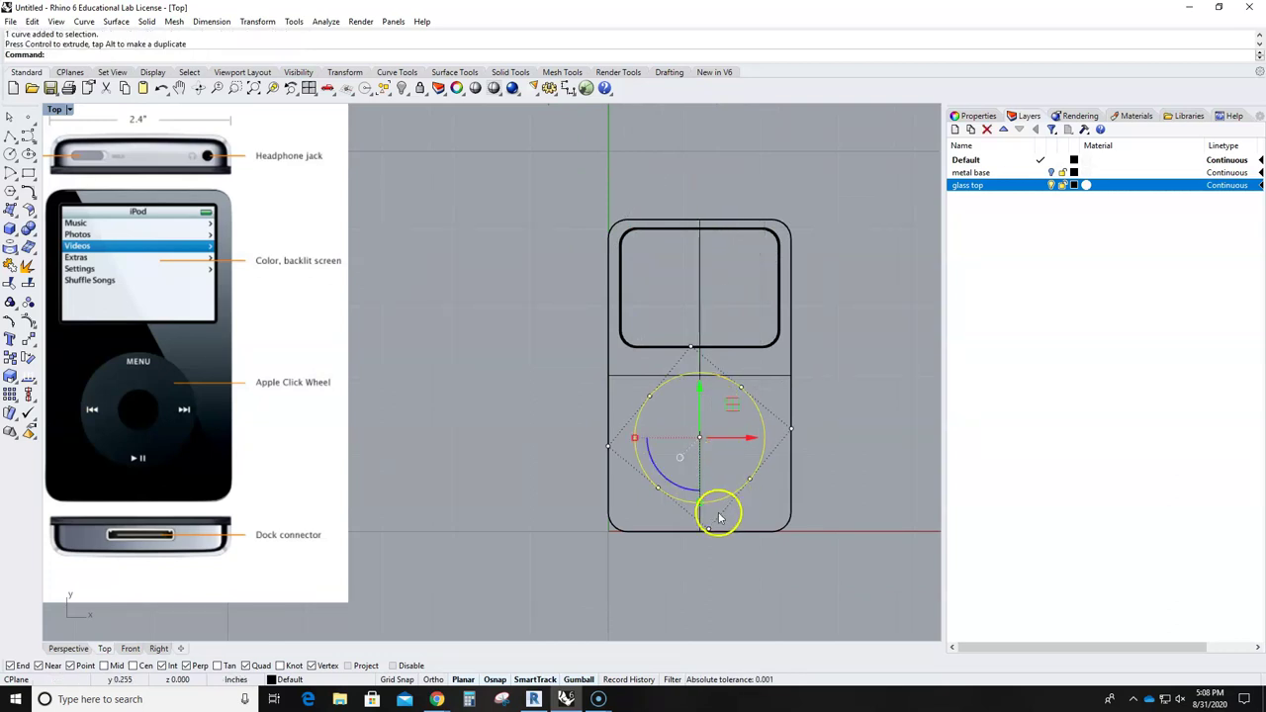
left_click_drag(714, 516, 703, 489)
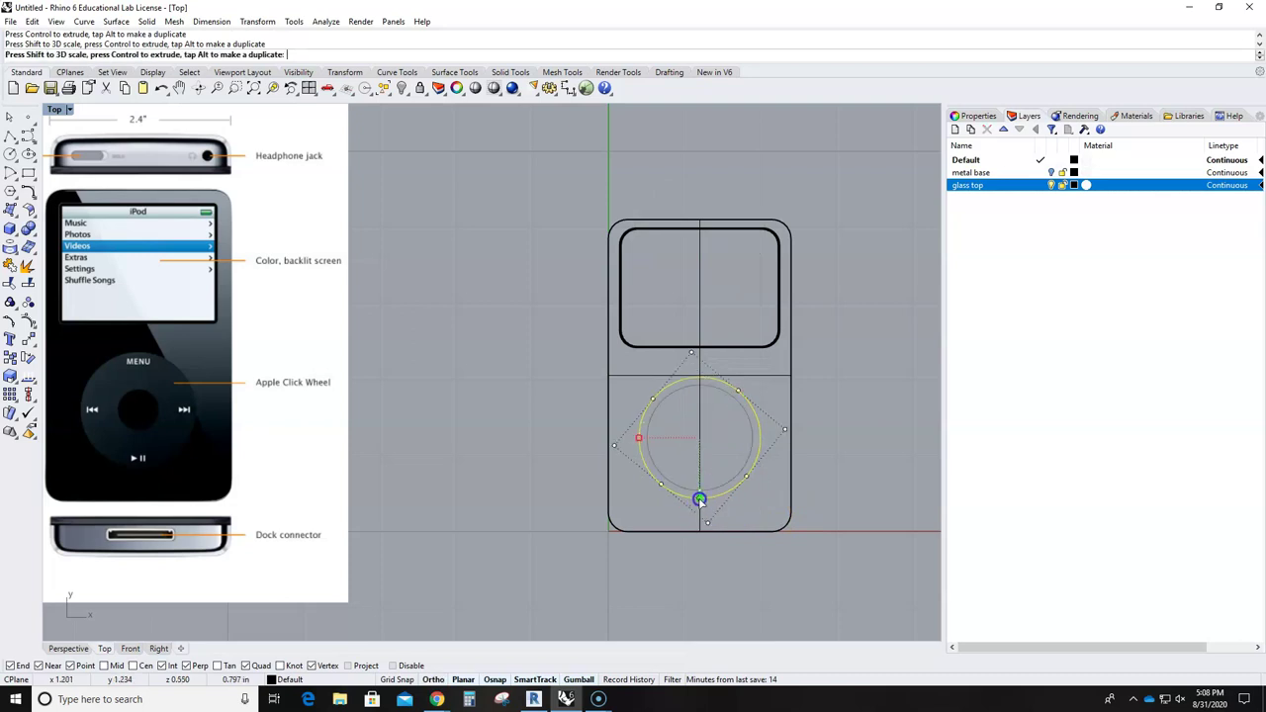
left_click(865, 490)
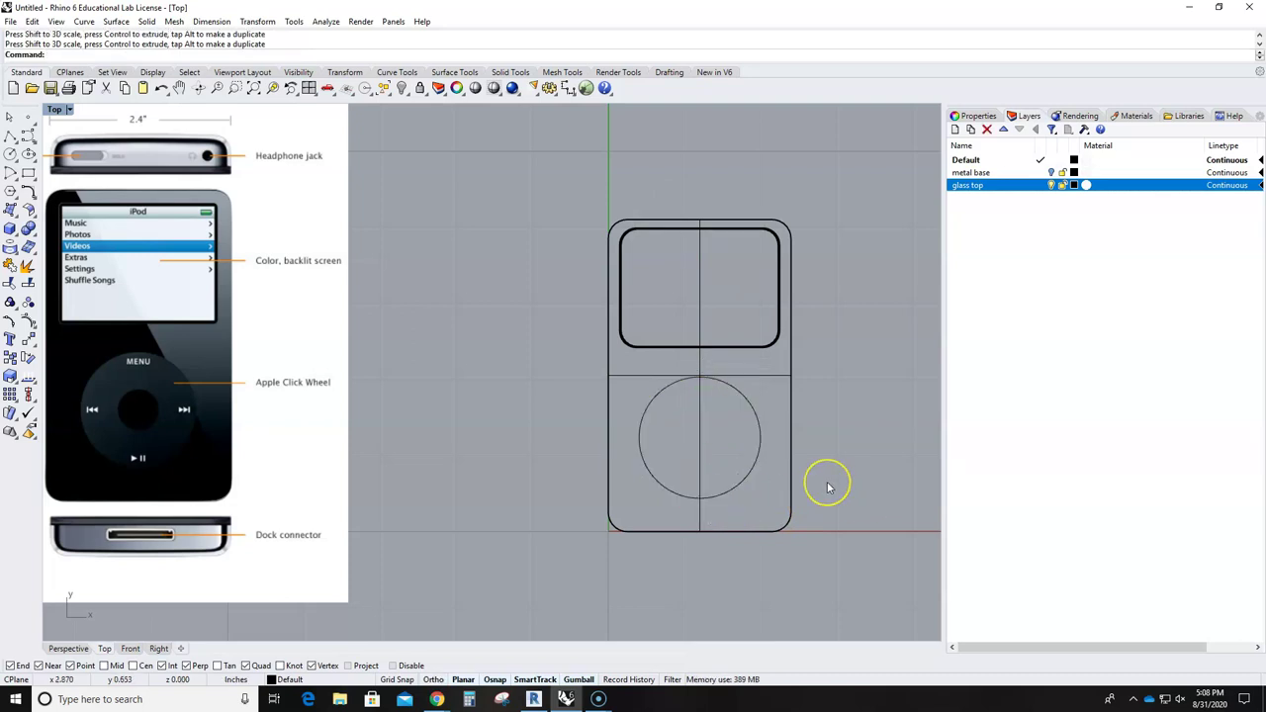
Split the glass top polysurface using the click-wheel circle as the cutting object
left_click(28, 284)
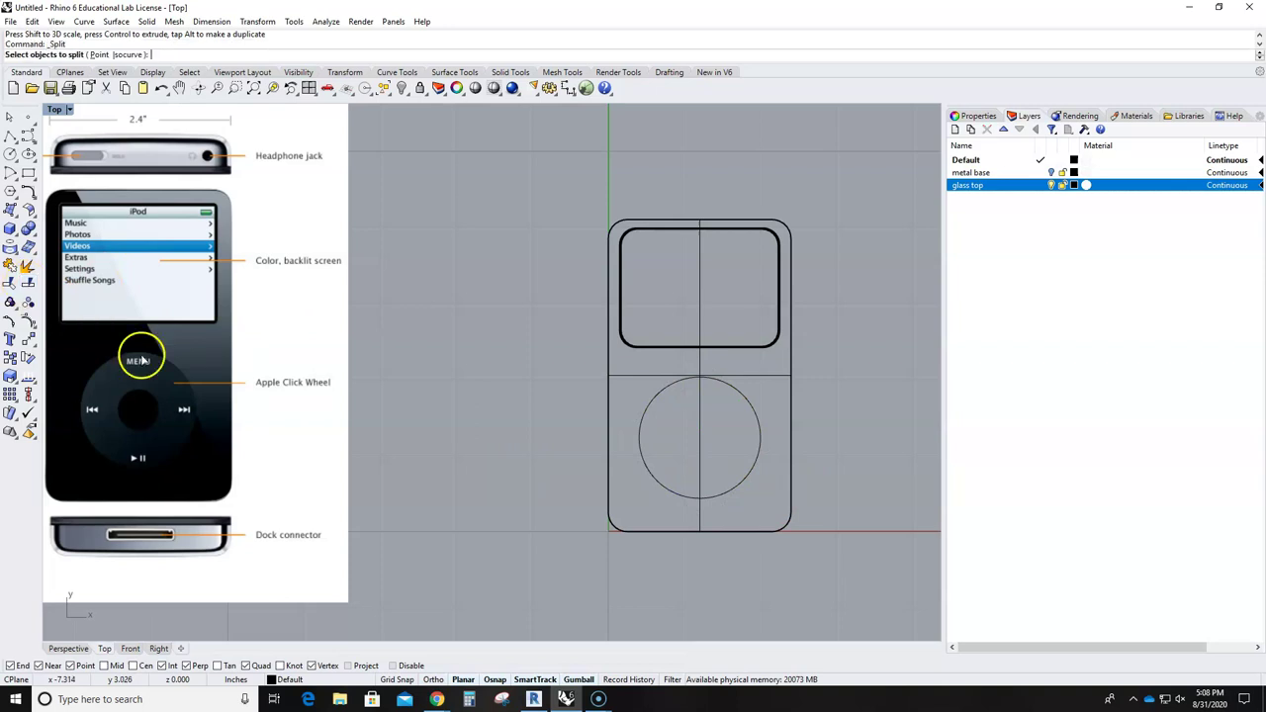
left_click(646, 375)
left_click(648, 412)
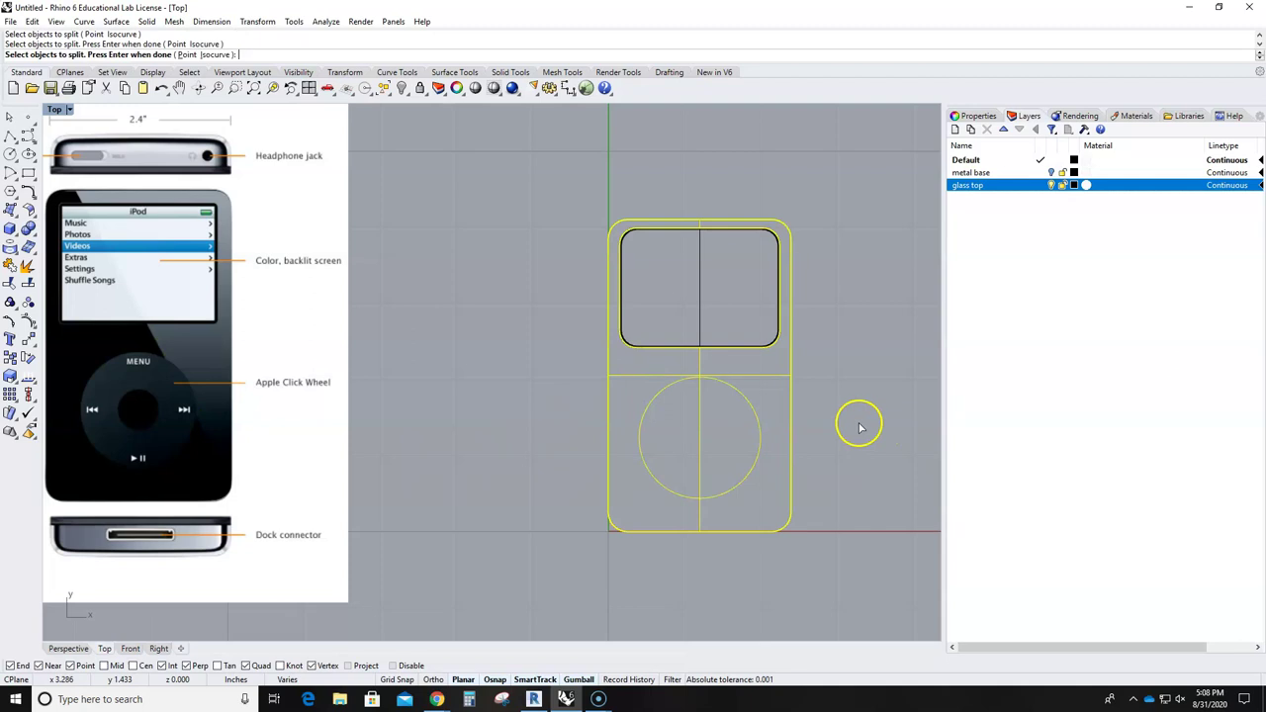
key("Return")
key("Return")
key("Return")
left_click(755, 380)
right_click(757, 383)
left_click(750, 405)
right_click(752, 408)
left_click(843, 430)
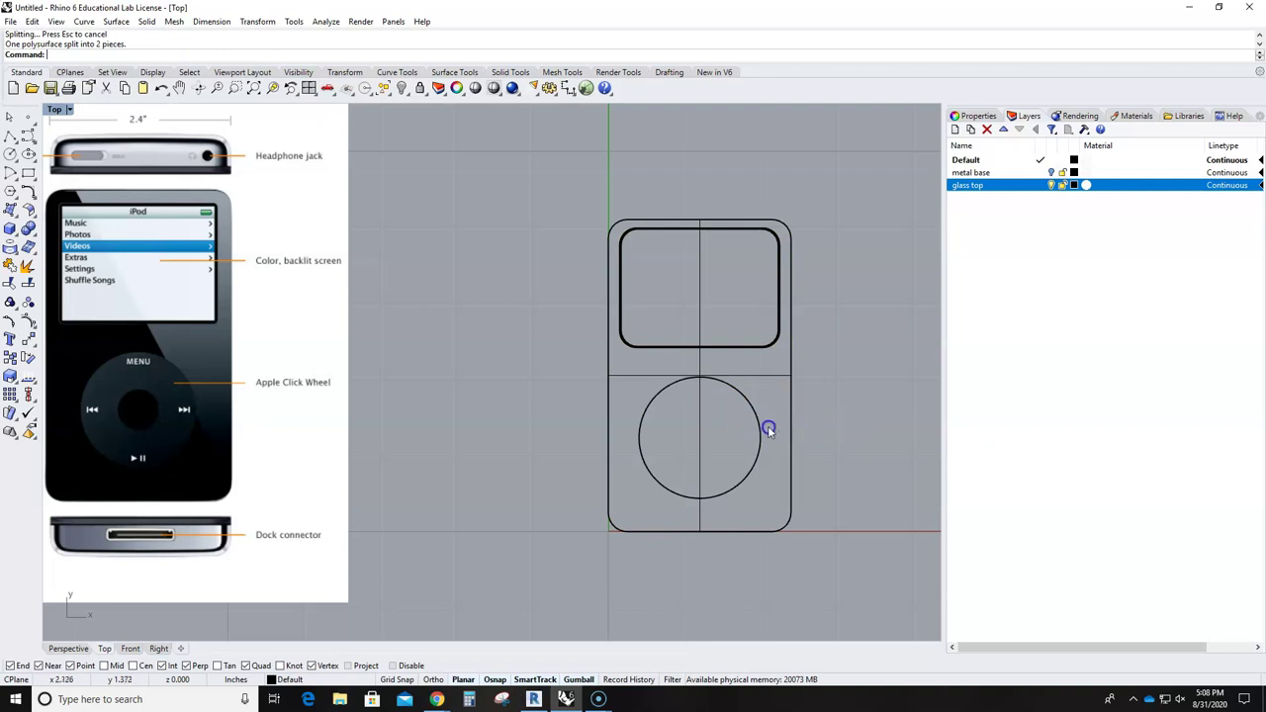
Maximize the Perspective view to check the split and select the click-wheel circle
scroll(719, 415, "up", 5)
scroll(713, 435, "down", 2)
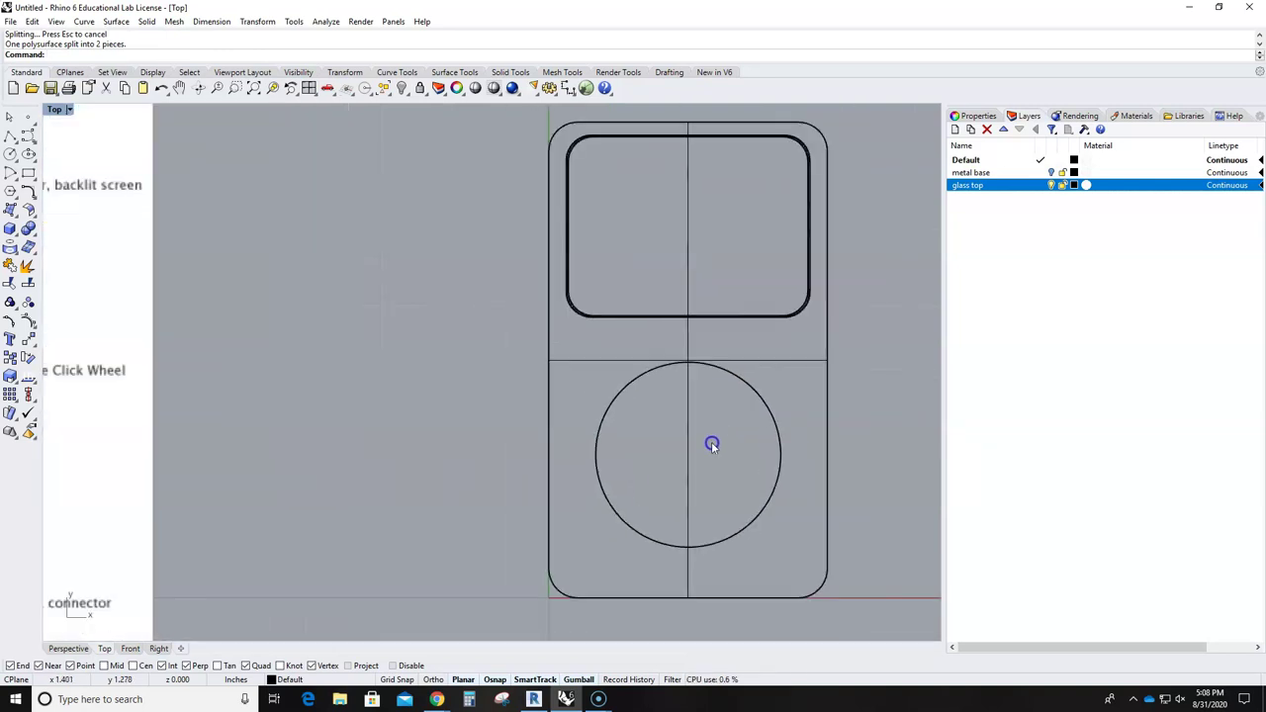
double_click(56, 111)
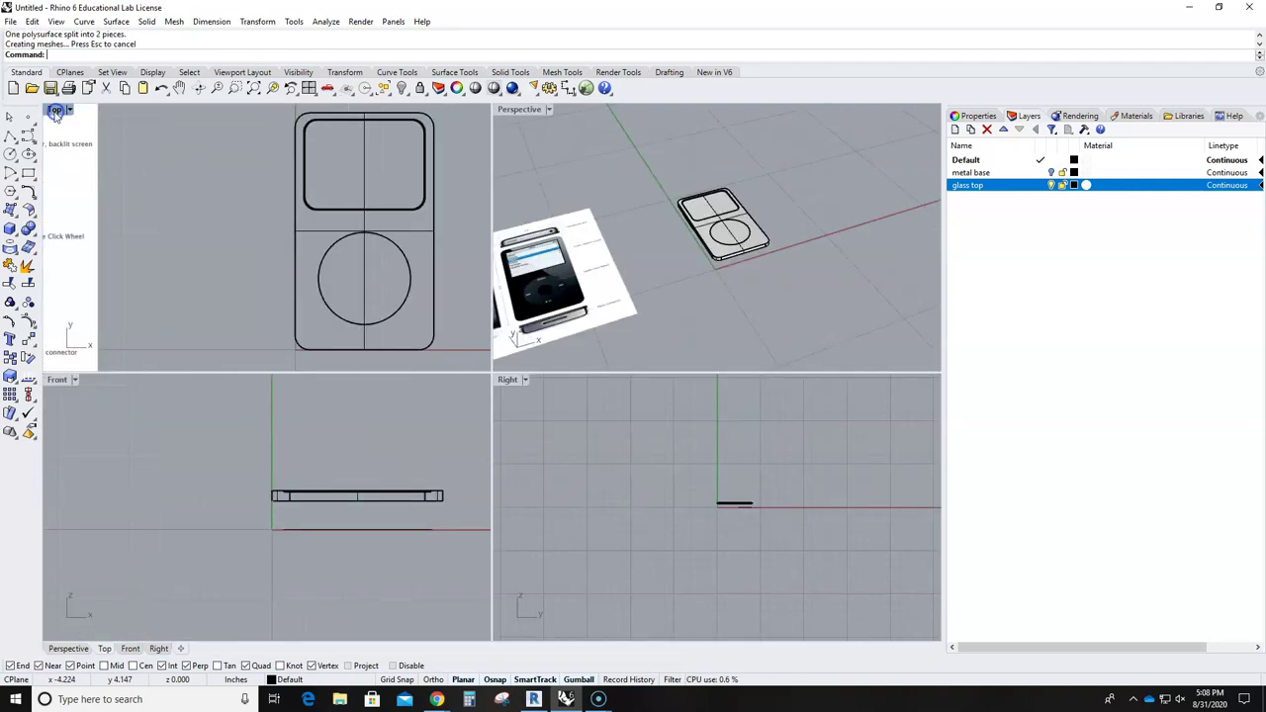
double_click(524, 110)
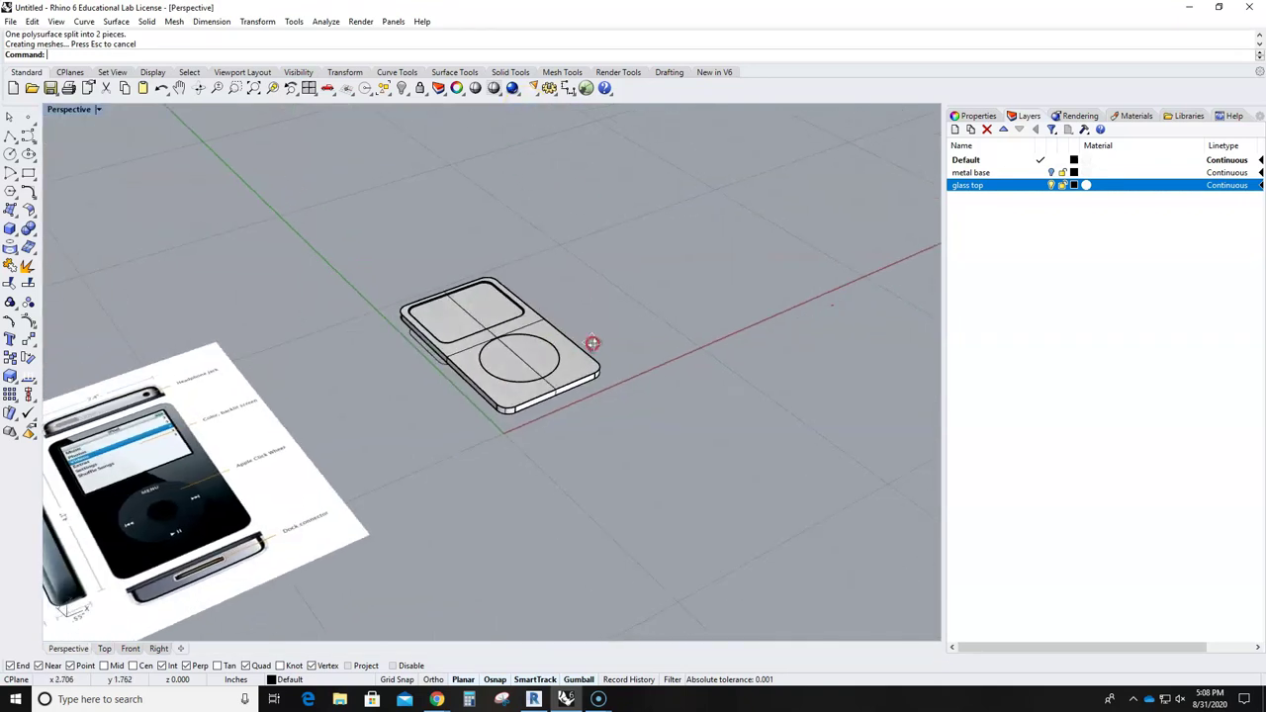
scroll(492, 361, "up", 5)
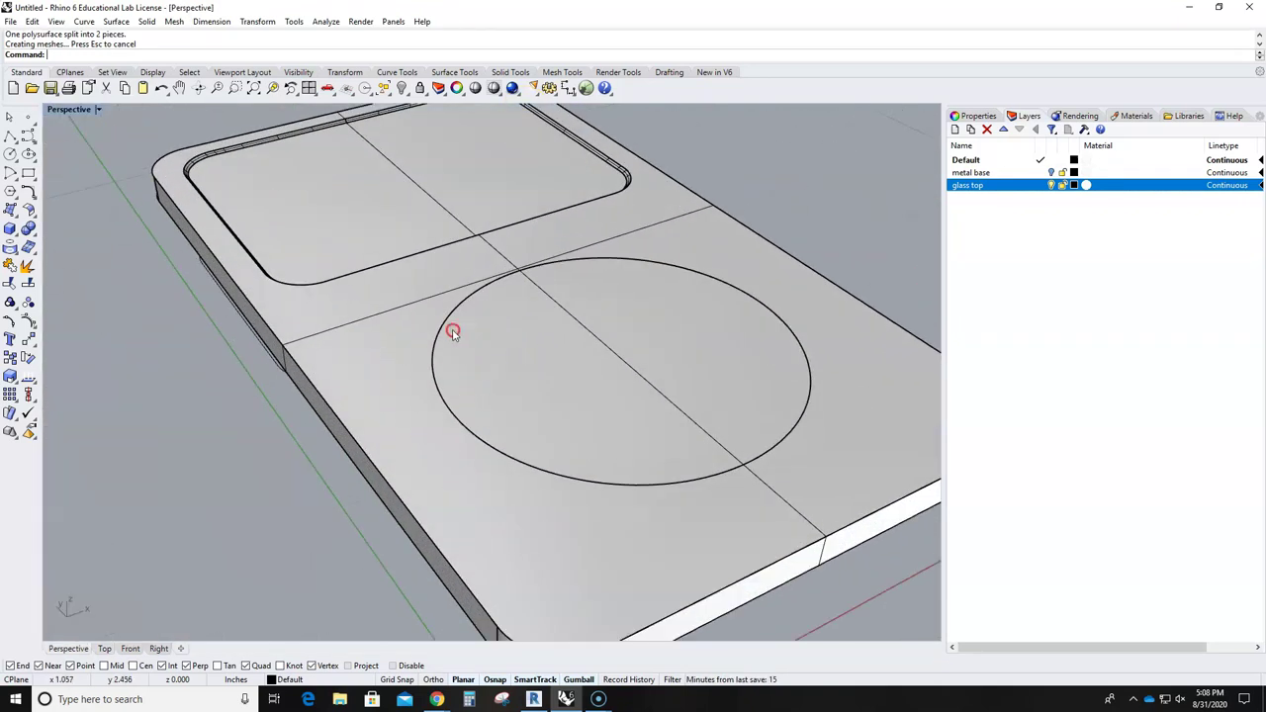
scroll(443, 329, "down", 6)
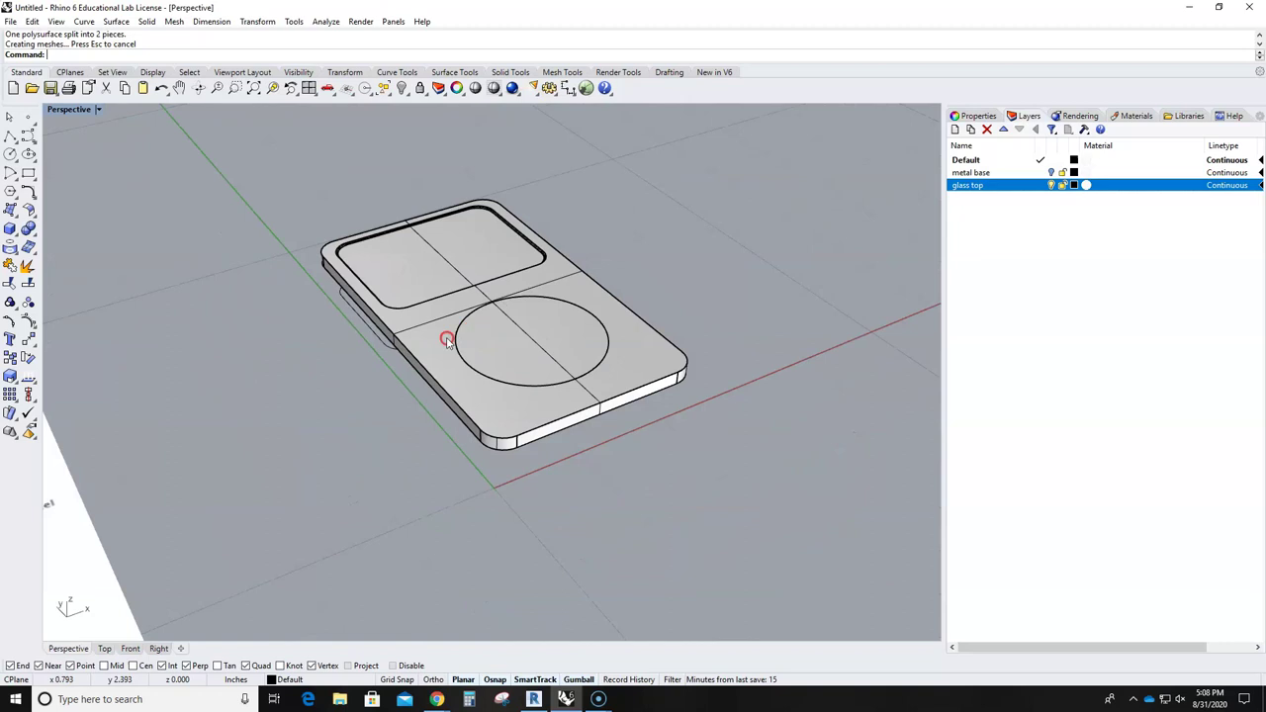
scroll(155, 472, "up", 2)
scroll(155, 472, "up", 1)
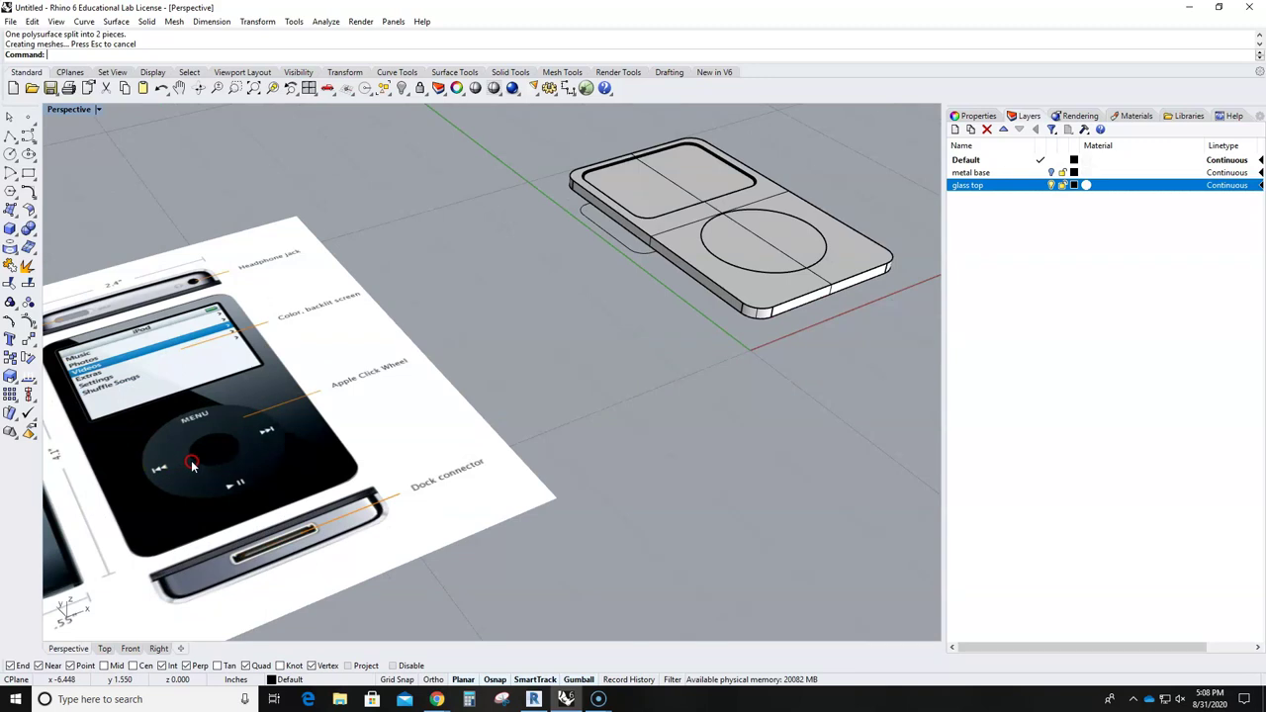
left_click(255, 233)
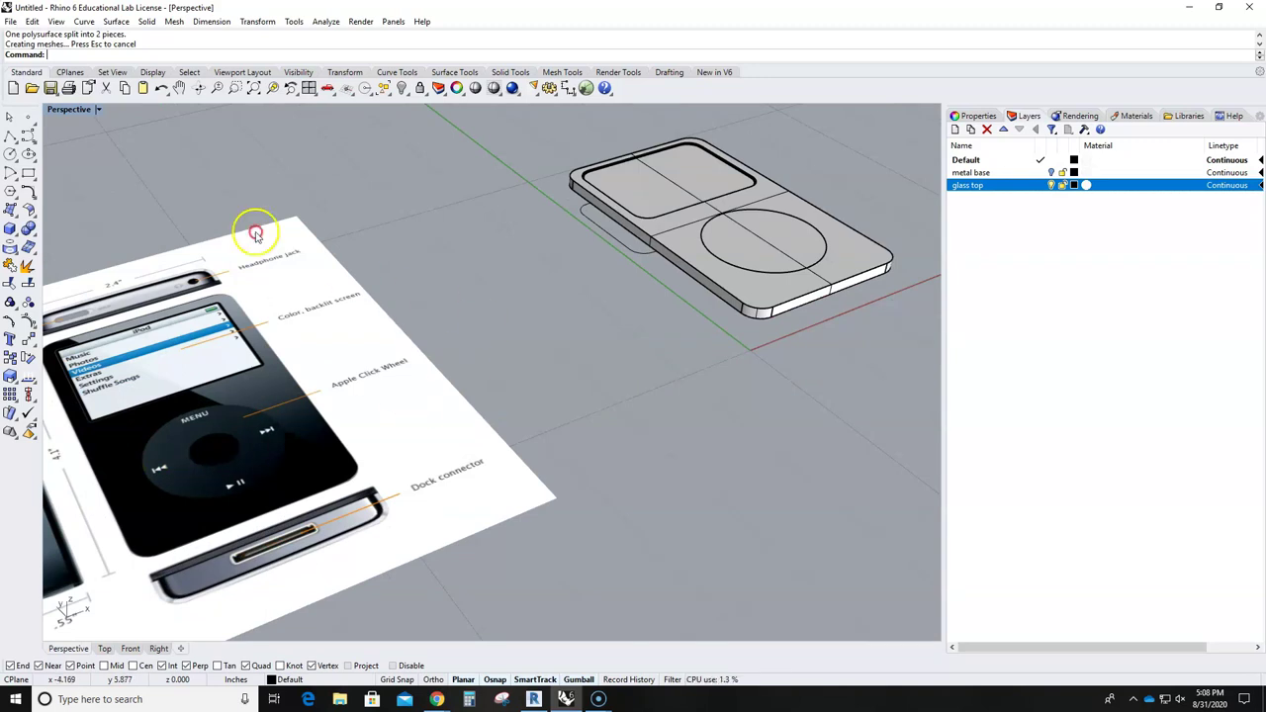
left_click(714, 223)
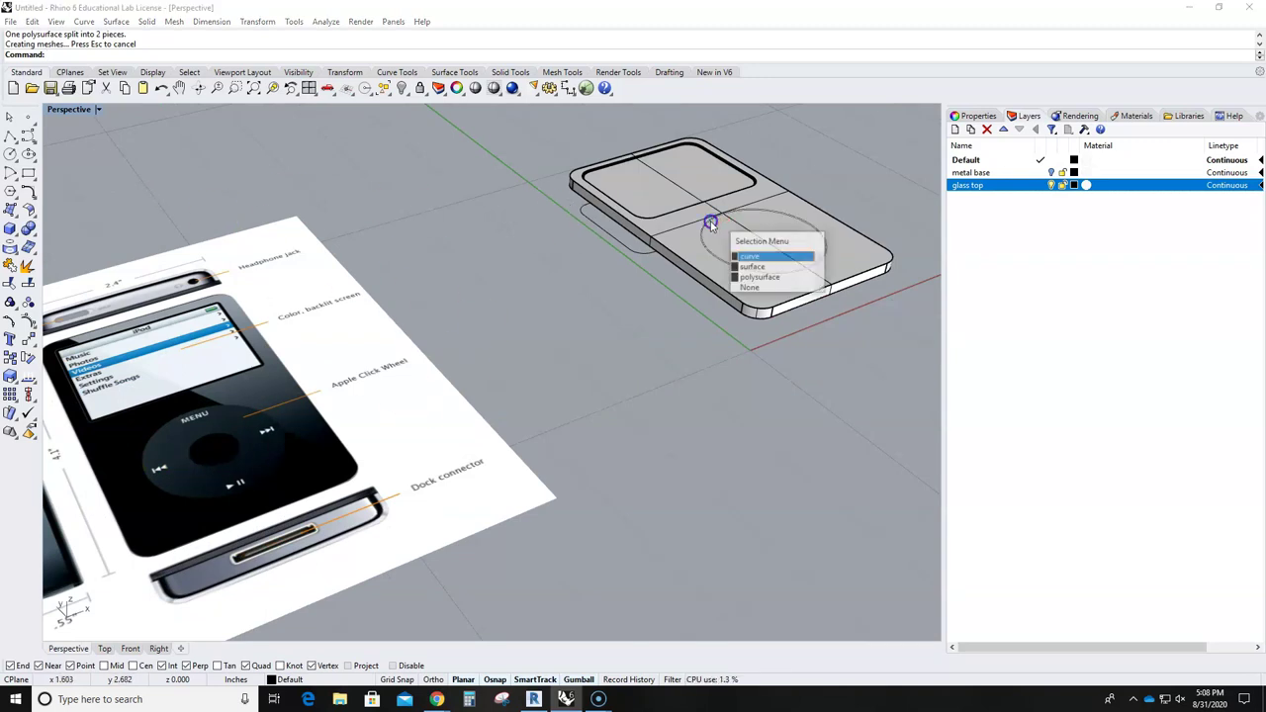
In Top view, scale the circle curve down into a small centre-button circle
left_click(756, 258)
double_click(71, 112)
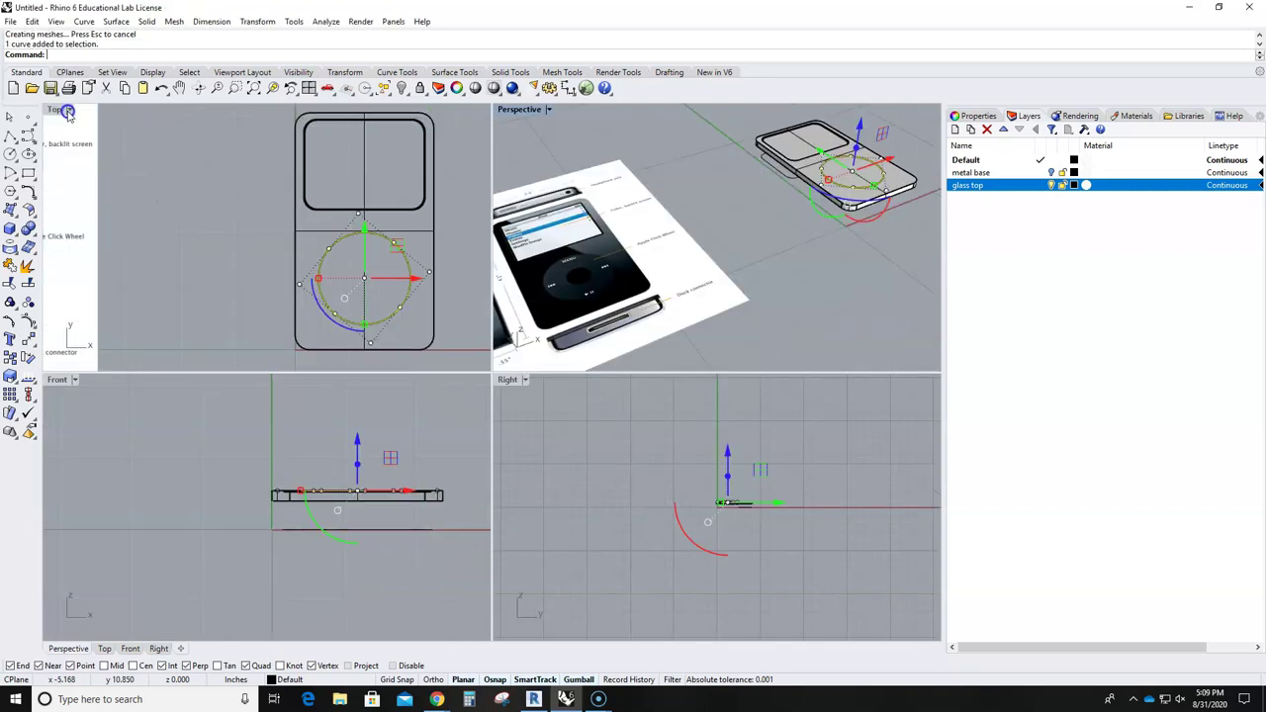
double_click(59, 110)
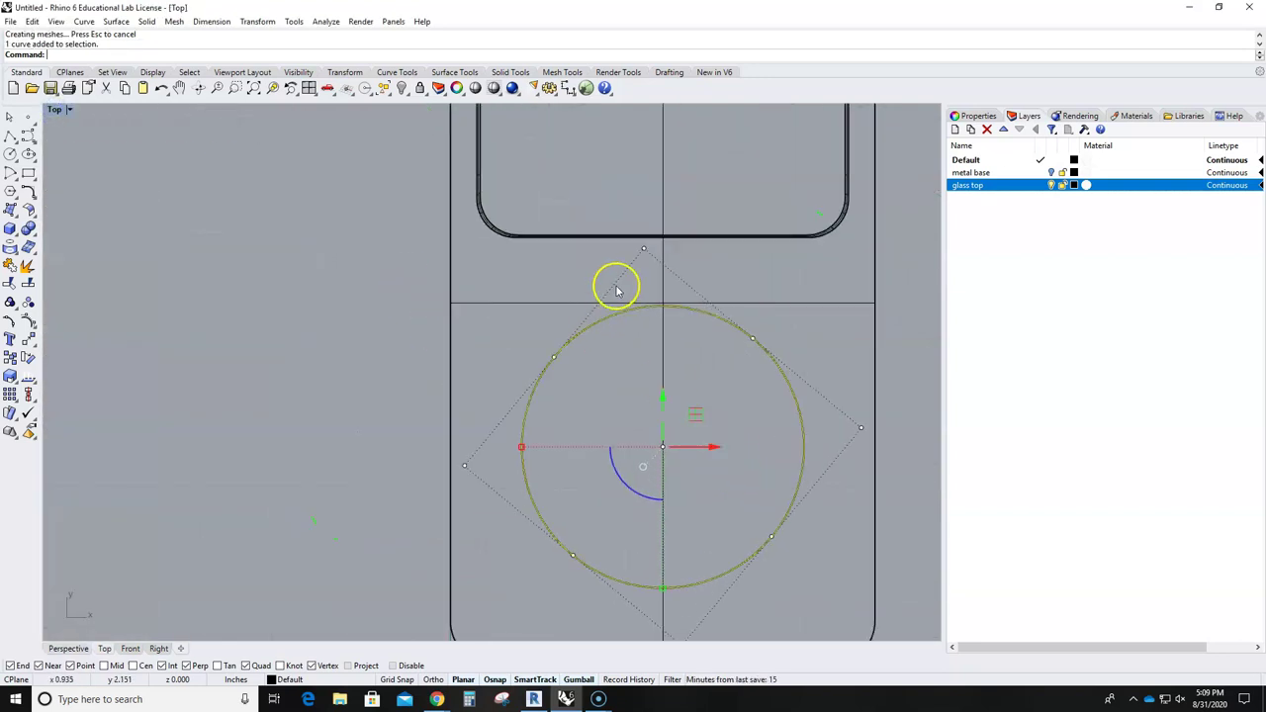
left_click_drag(522, 448, 633, 454)
key("Escape")
Split the click-wheel surface using the small centre circle as the cutter
scroll(898, 462, "down", 1)
scroll(870, 473, "down", 1)
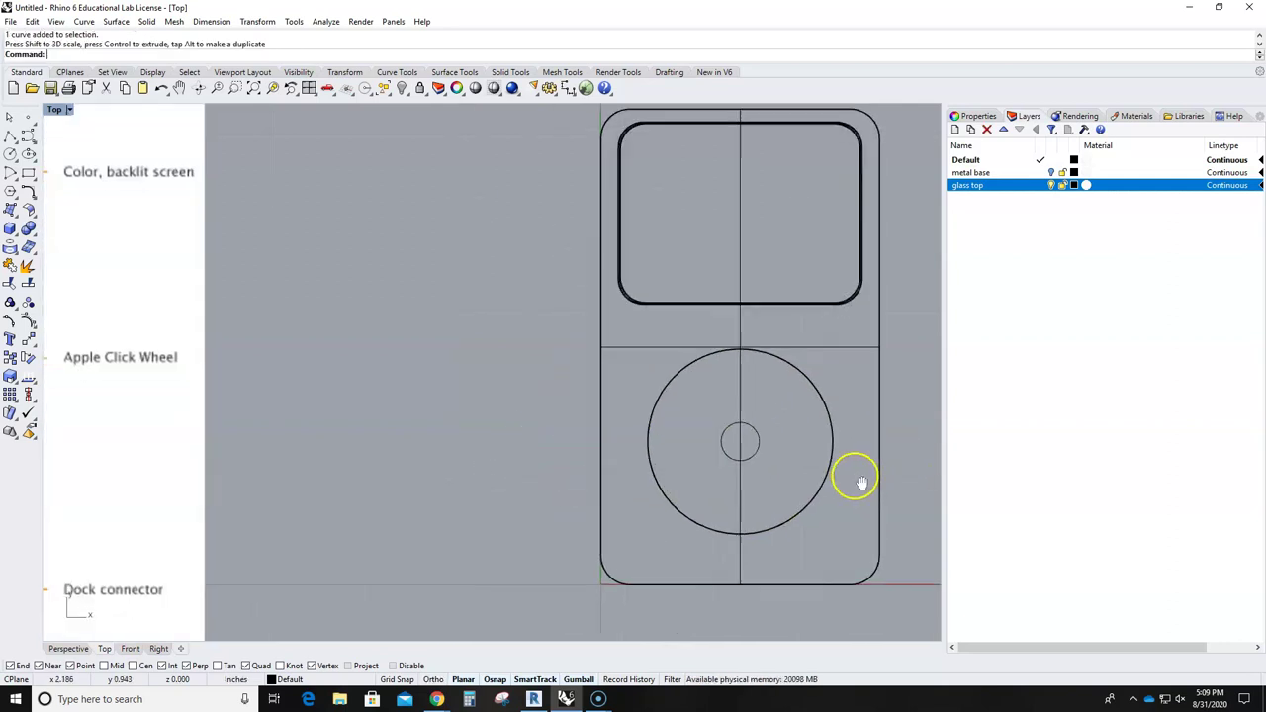
right_click_drag(853, 481, 782, 438)
scroll(689, 418, "up", 2)
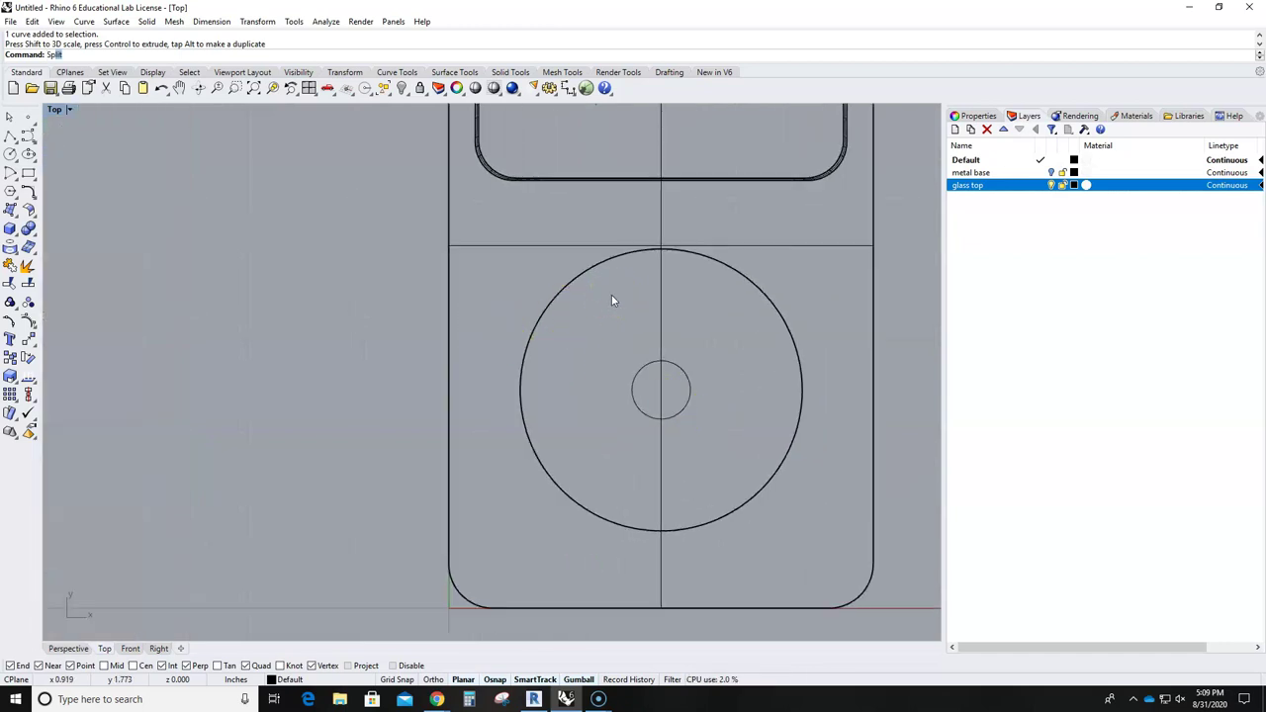
key("Return")
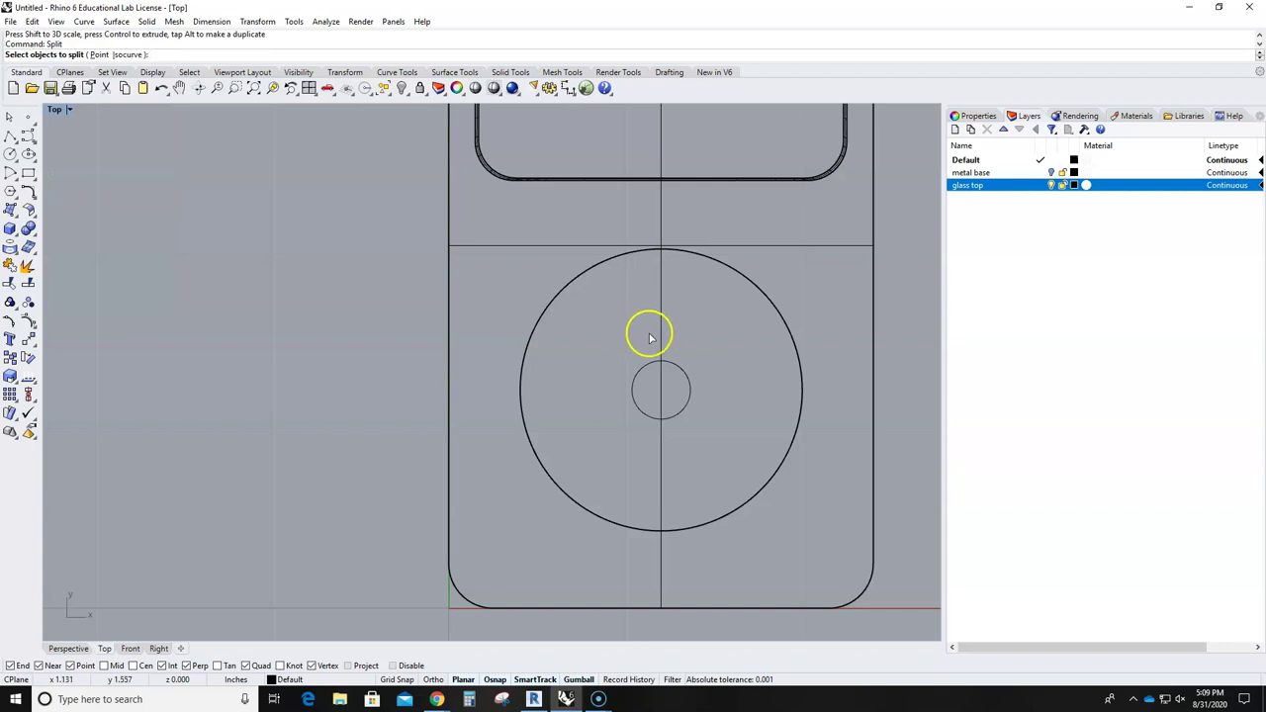
left_click(662, 390)
key("Return")
left_click(676, 367)
key("Return")
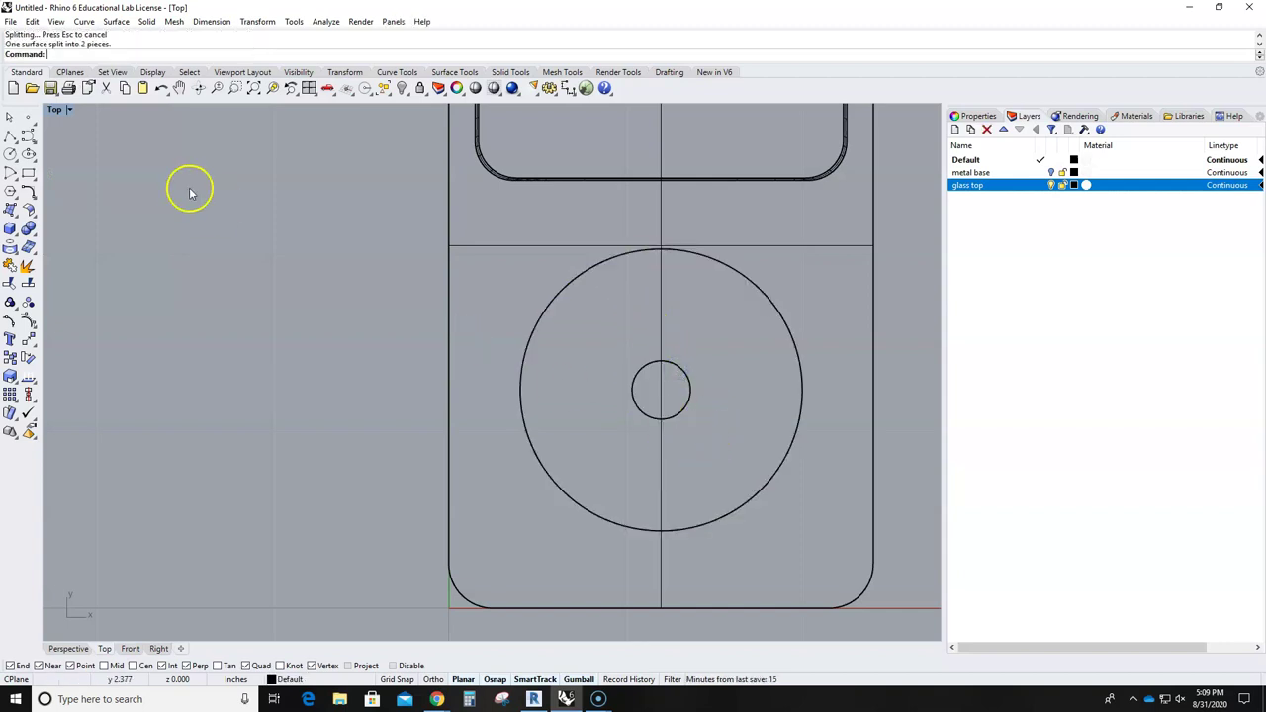
In the maximized Perspective view, delete the outer click-wheel surface
double_click(55, 109)
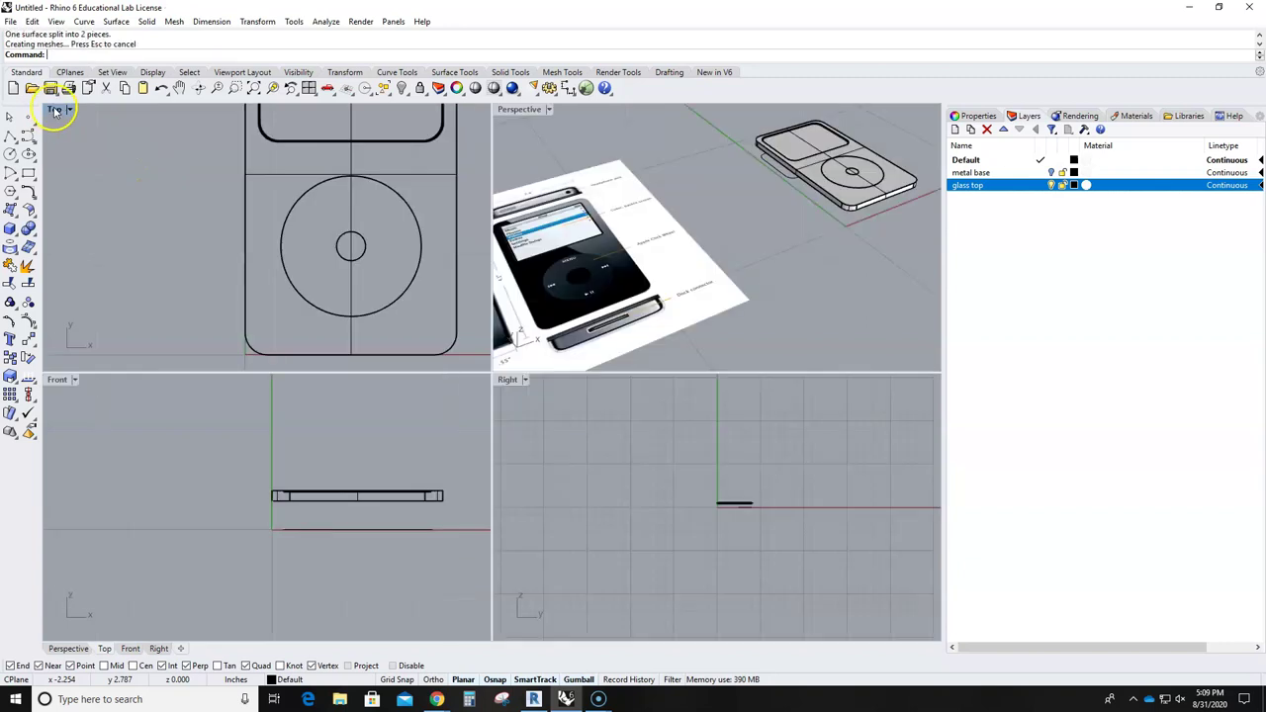
double_click(519, 110)
scroll(749, 268, "up", 5)
left_click(762, 262)
key("Delete")
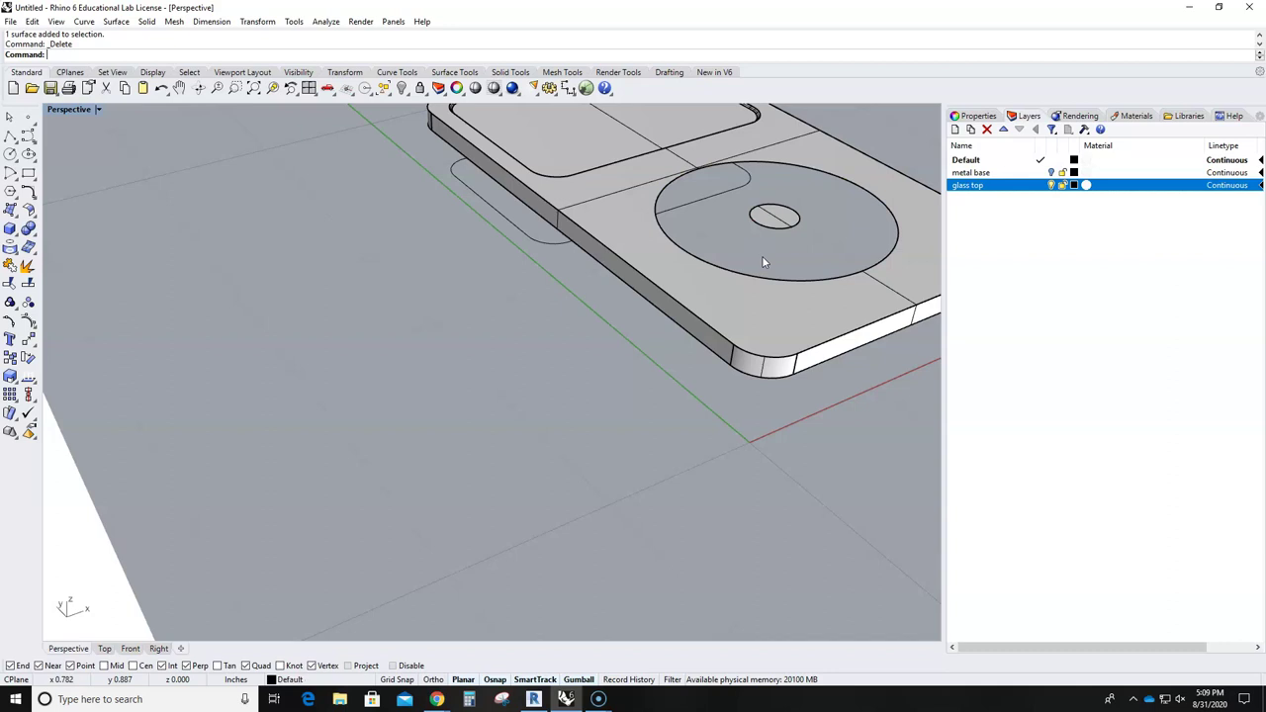
Push the centre-button surface down 0.05 inch below the click wheel
left_click(767, 213)
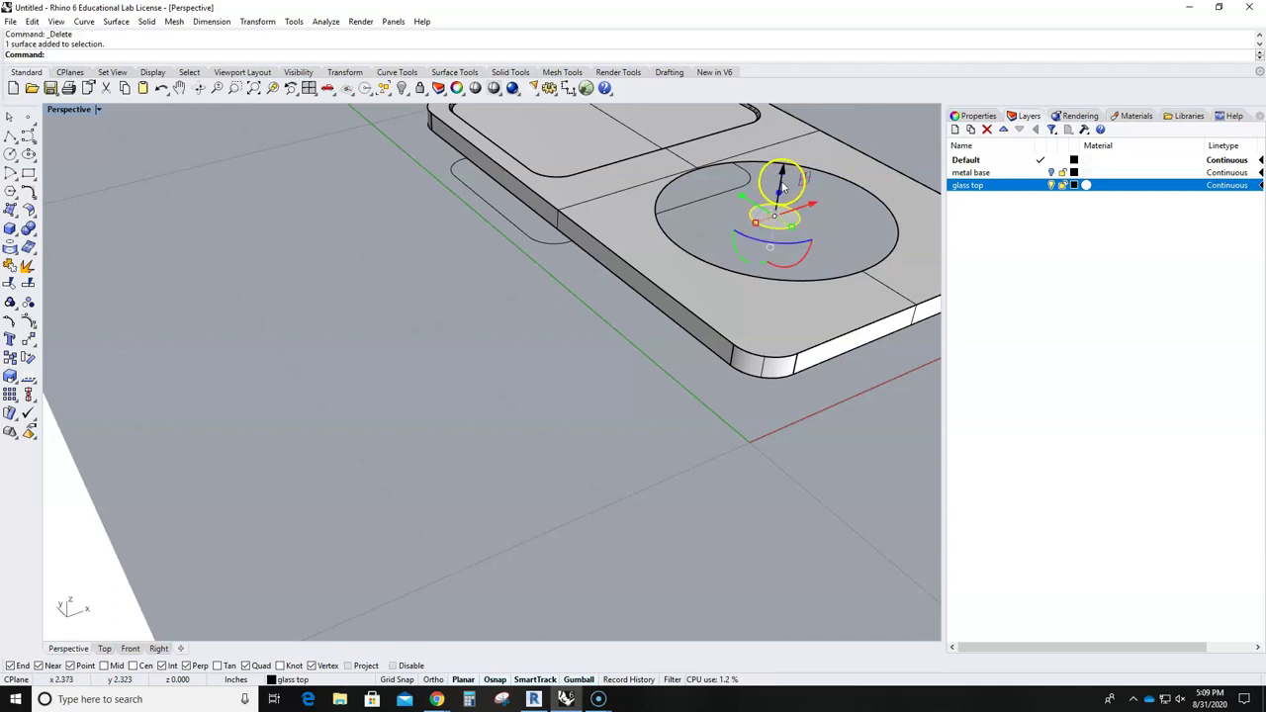
left_click_drag(774, 192, 786, 189)
left_click(588, 452)
mouse_move(588, 452)
right_mouse_down()
mouse_move(622, 435)
mouse_move(605, 435)
right_mouse_up()
scroll(805, 226, "up", 4)
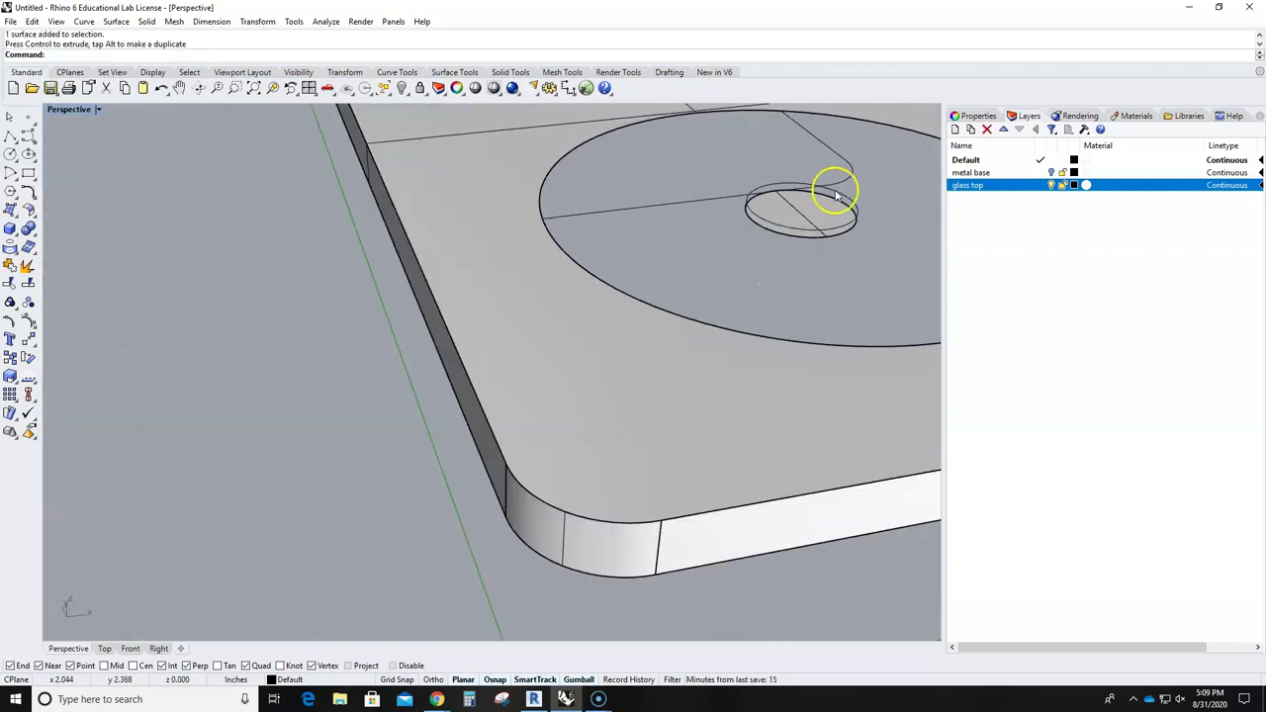
Delete the leftover curve at the click-wheel hole
left_click(834, 198)
key("Delete")
right_click_drag(837, 219, 779, 283)
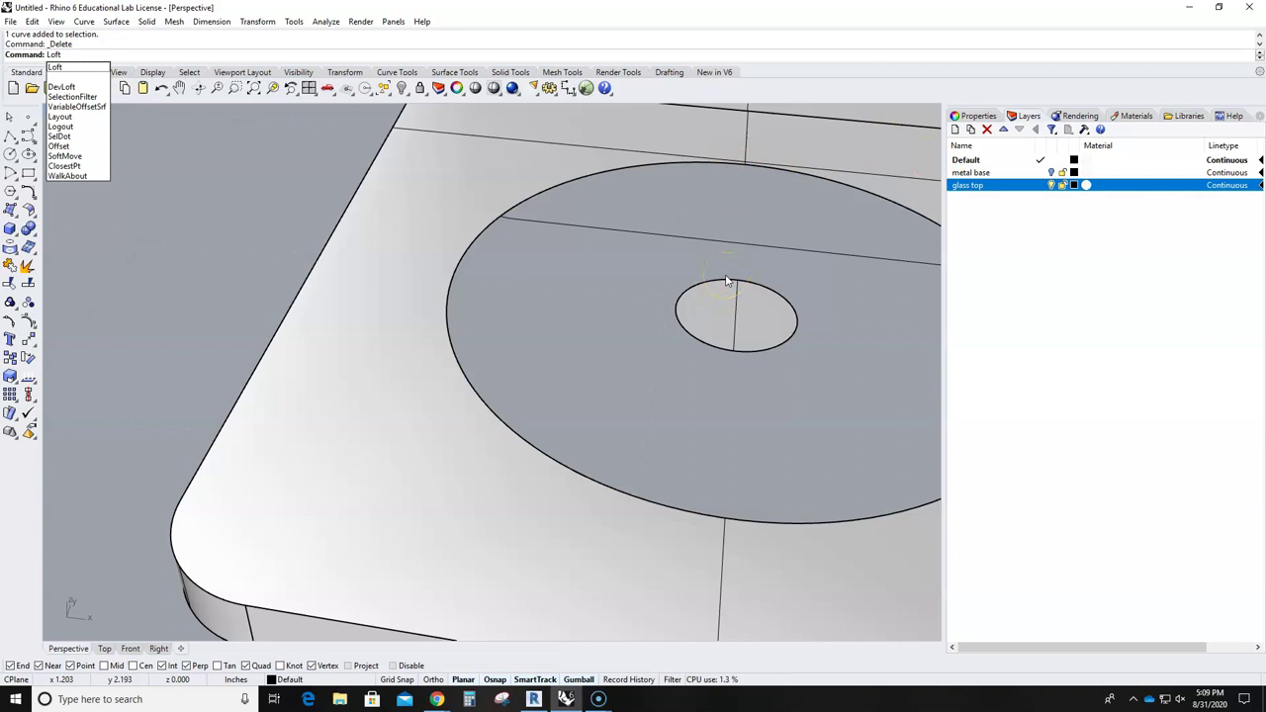
Loft the small centre circle to the large outer circle with the default seam and options
key("Return")
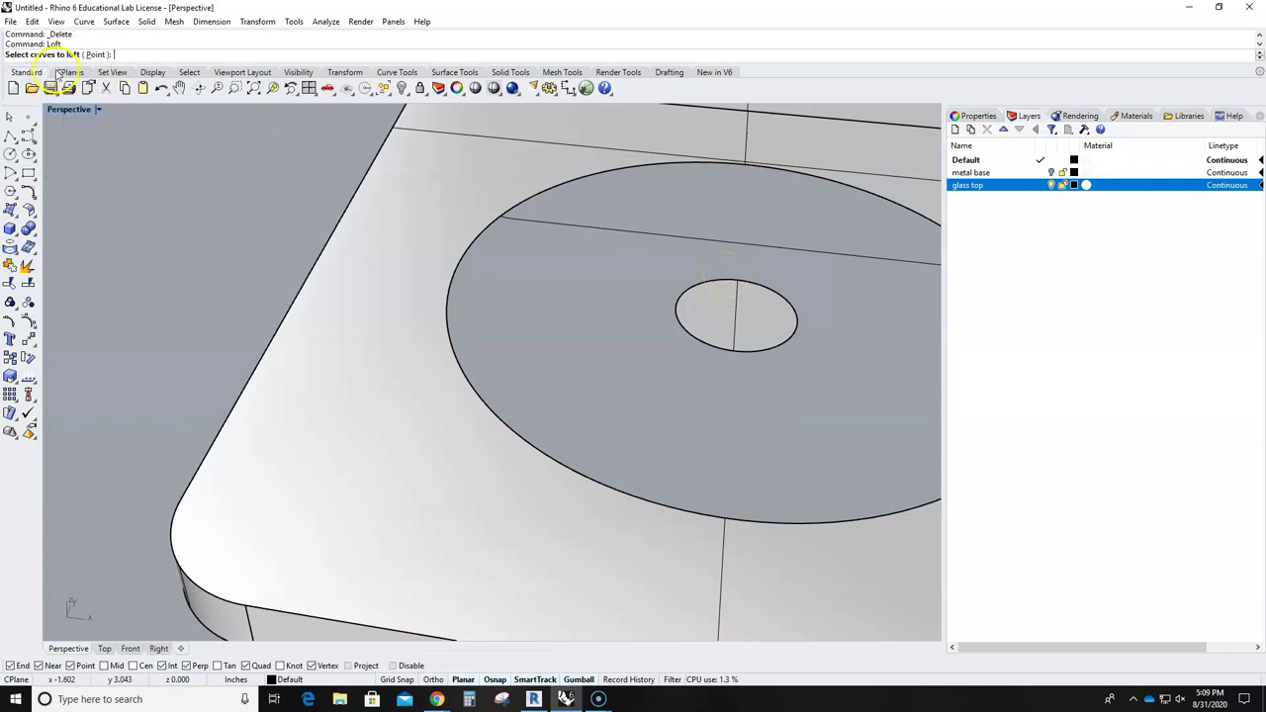
left_click(678, 308)
left_click(476, 235)
key("Return")
scroll(560, 294, "down", 5)
key("Return")
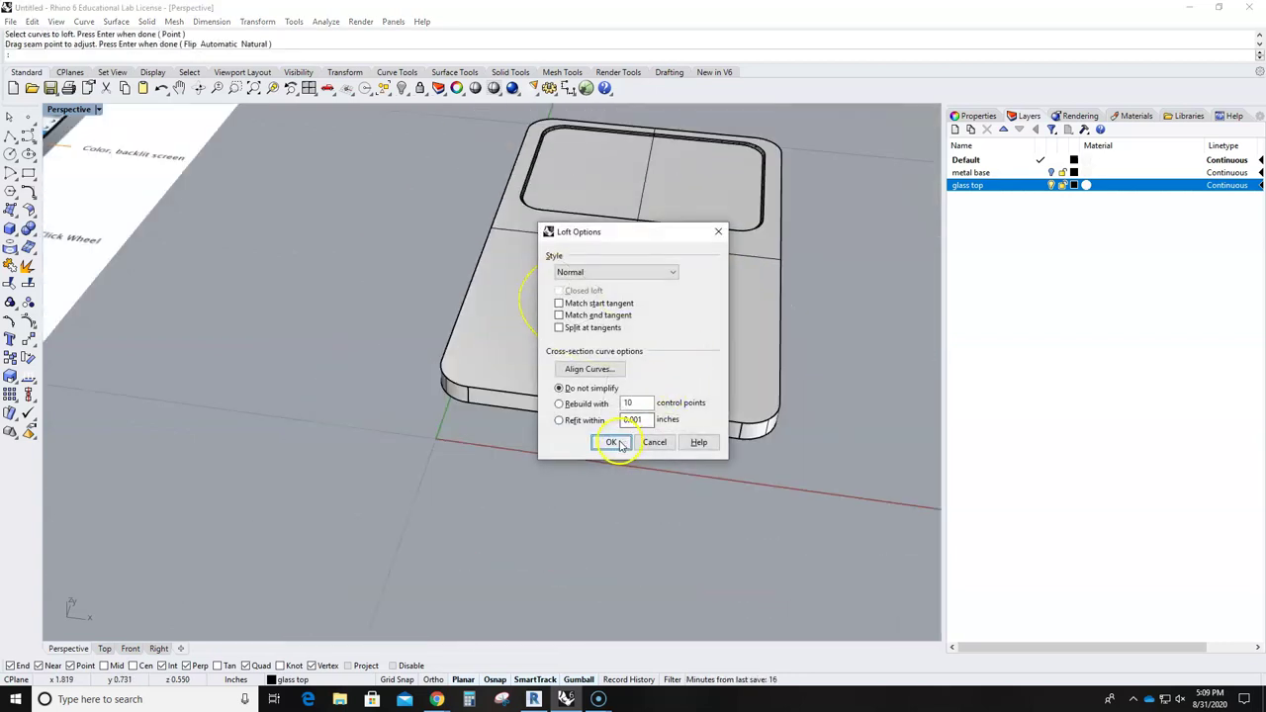
left_click(610, 442)
right_click_drag(670, 449, 590, 405)
scroll(537, 254, "up", 5)
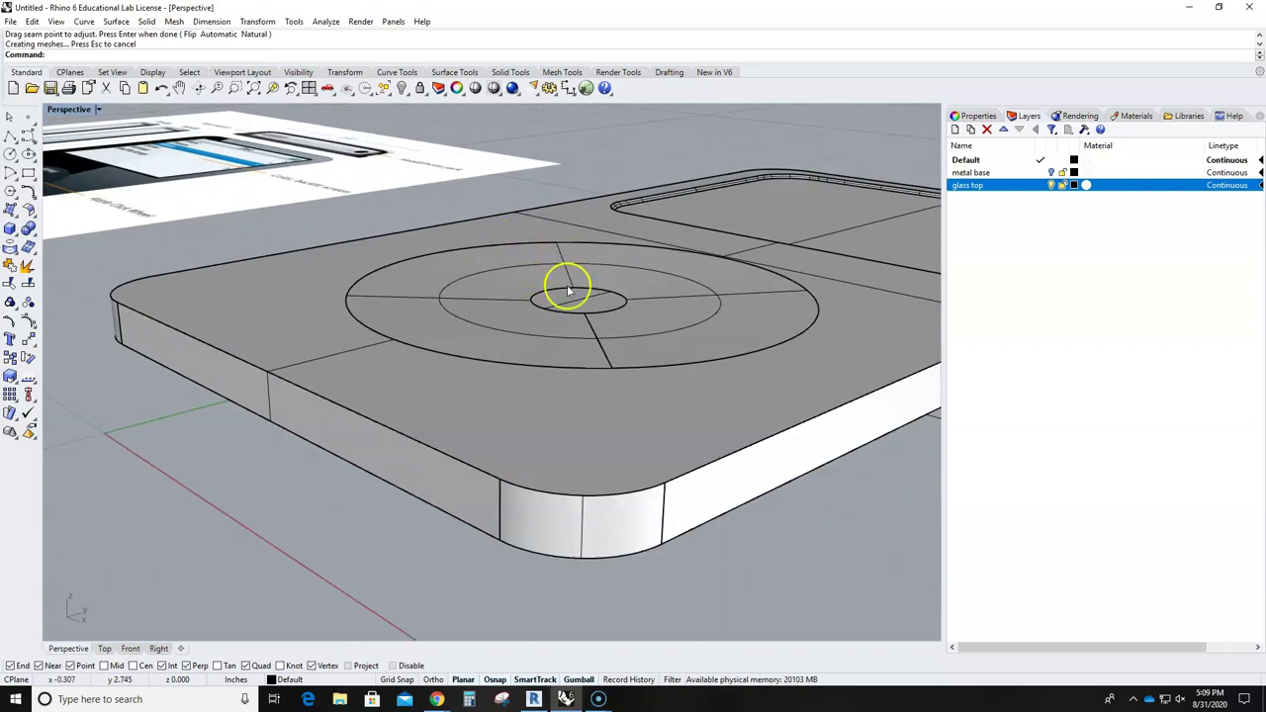
right_click_drag(577, 298, 659, 418)
scroll(645, 292, "down", 2)
Turn the metal base layer back on and set the Perspective view to Rendered display
left_click(1053, 173)
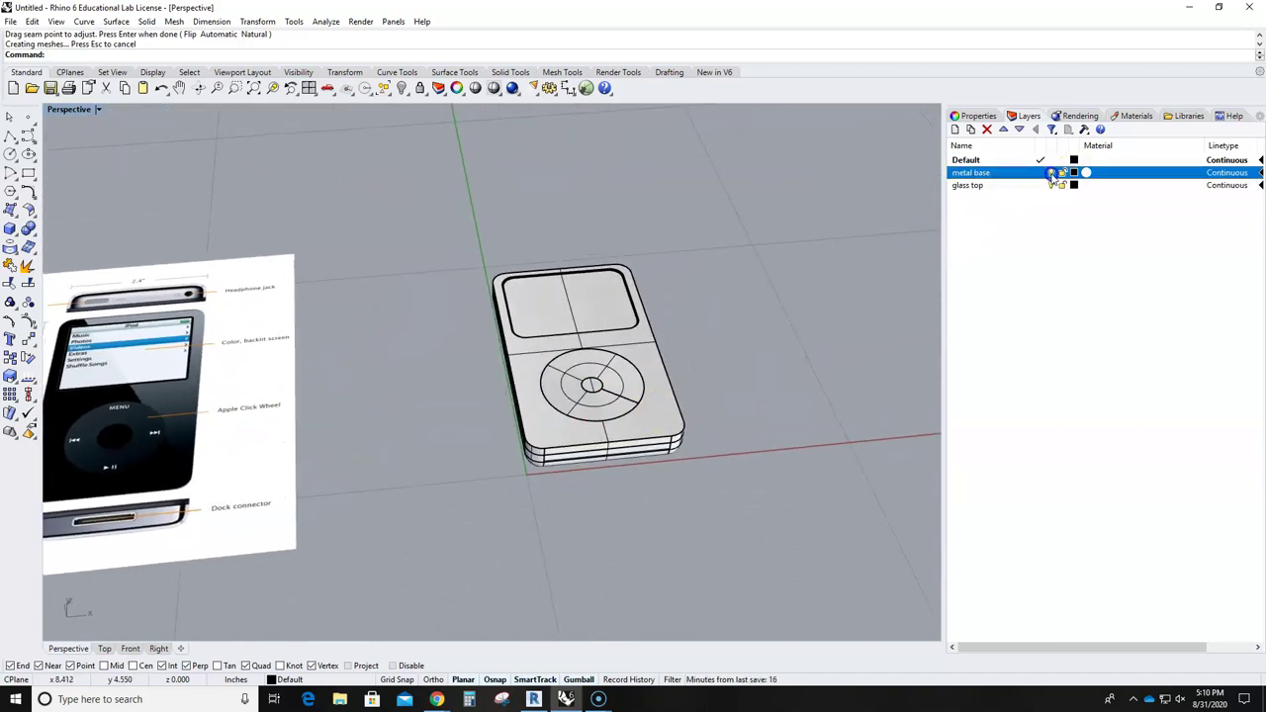
right_click_drag(850, 429, 111, 562)
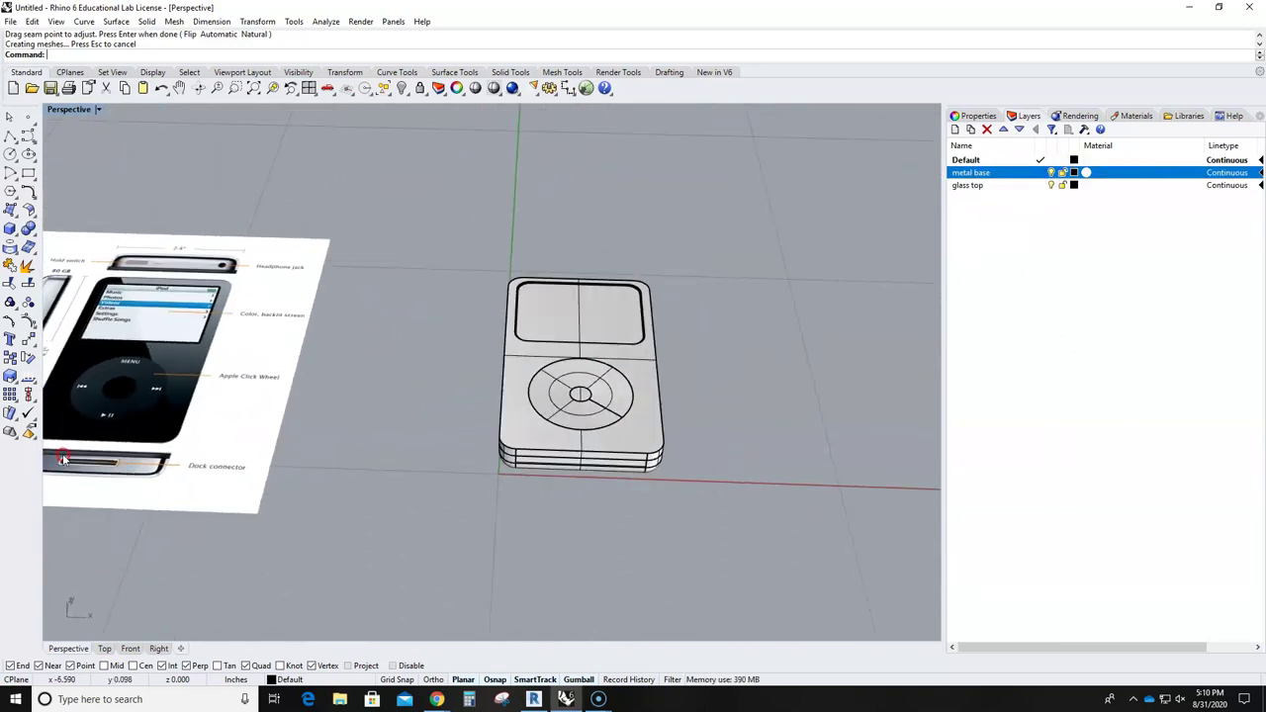
scroll(605, 466, "up", 5)
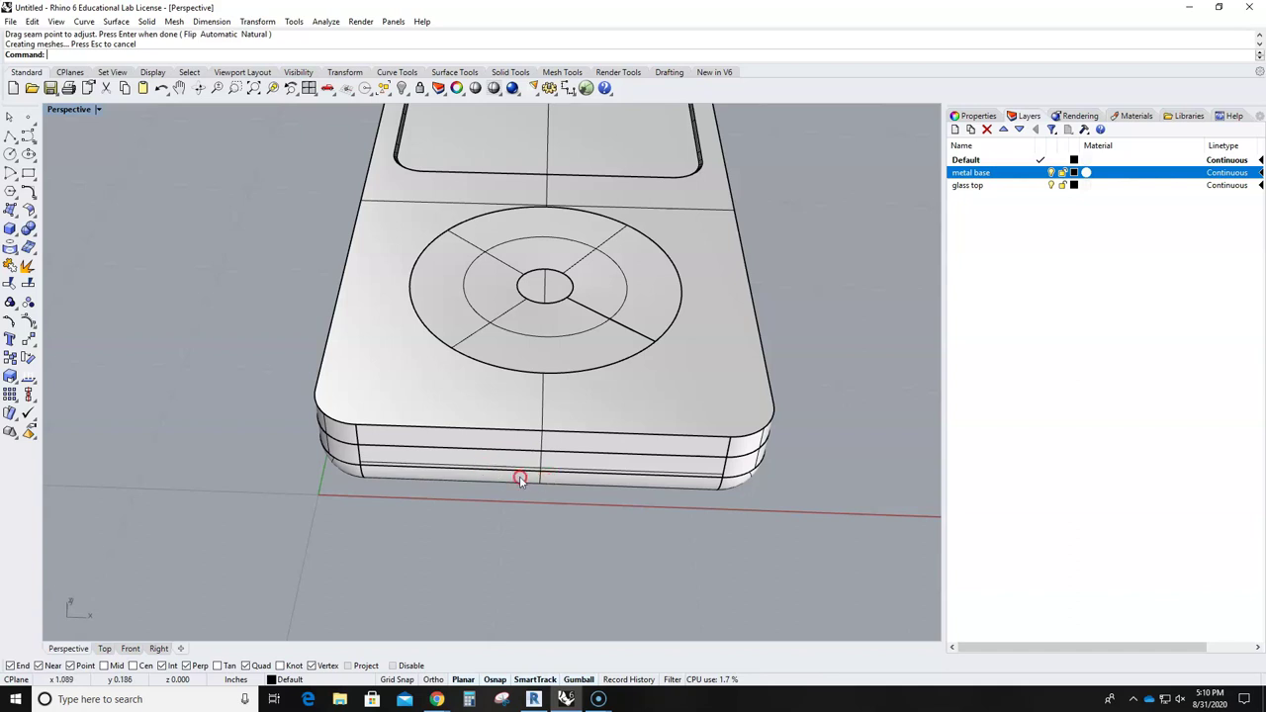
scroll(520, 478, "down", 5)
right_click_drag(410, 370, 364, 356)
left_click(98, 108)
left_click(88, 172)
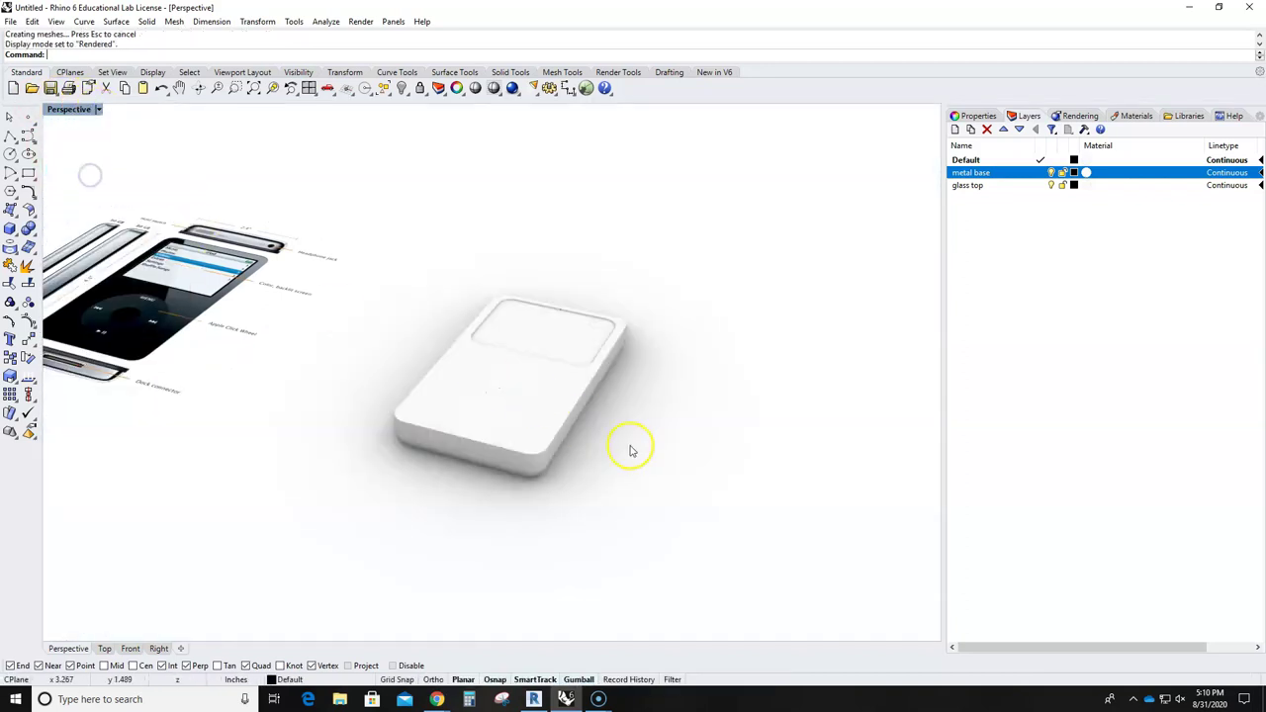
Assign the metal base layer a new Metal material coloured Stainless steel
left_click(1087, 173)
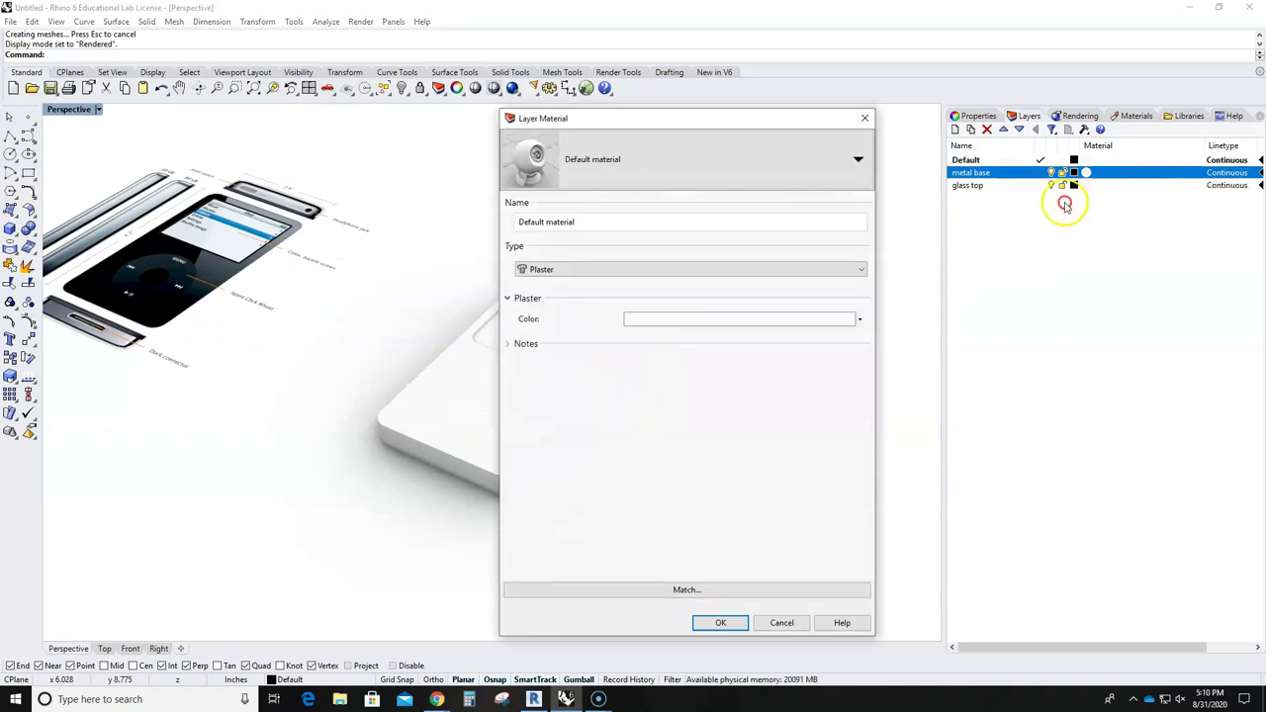
left_click(623, 176)
left_click(511, 203)
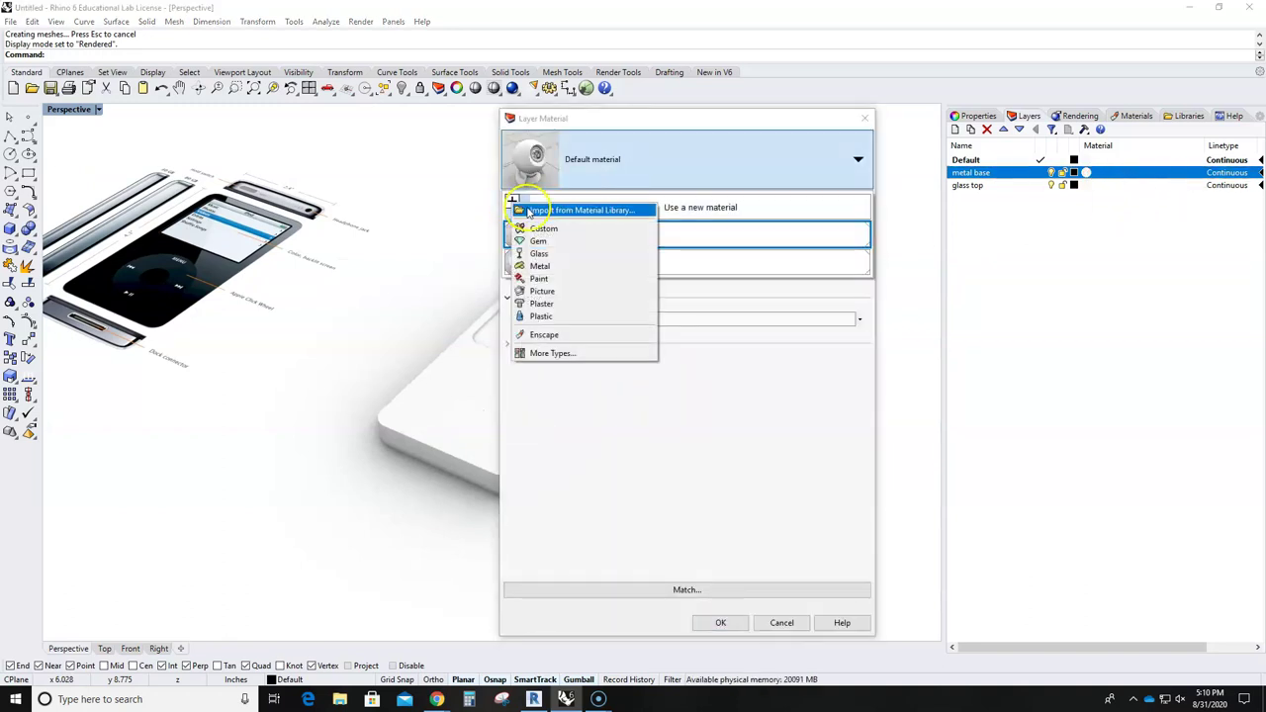
left_click(543, 269)
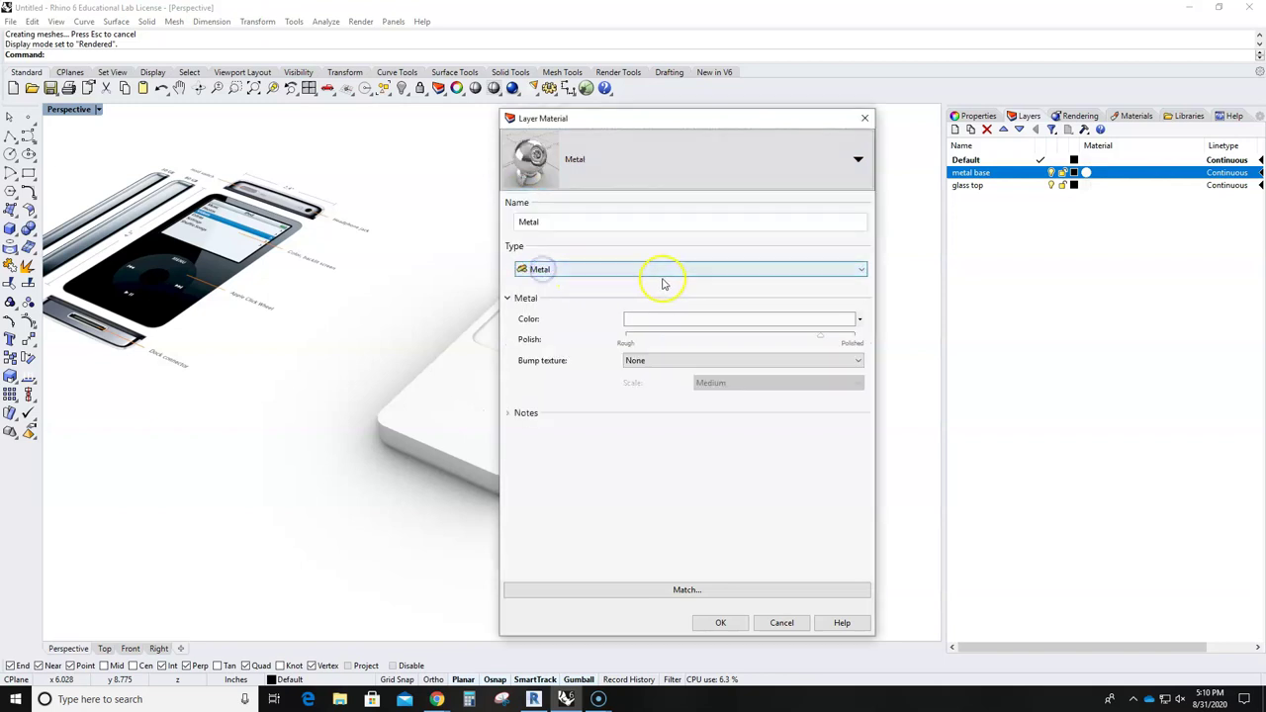
left_click(763, 320)
left_click(522, 307)
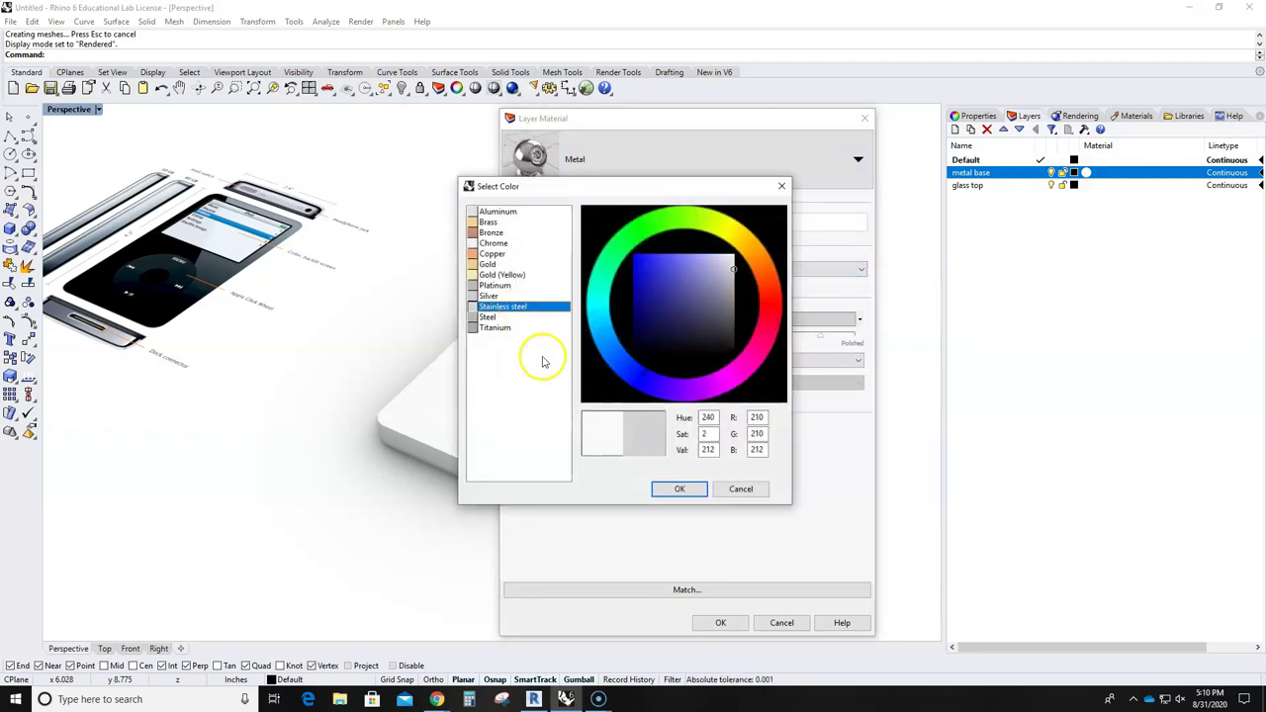
left_click(678, 488)
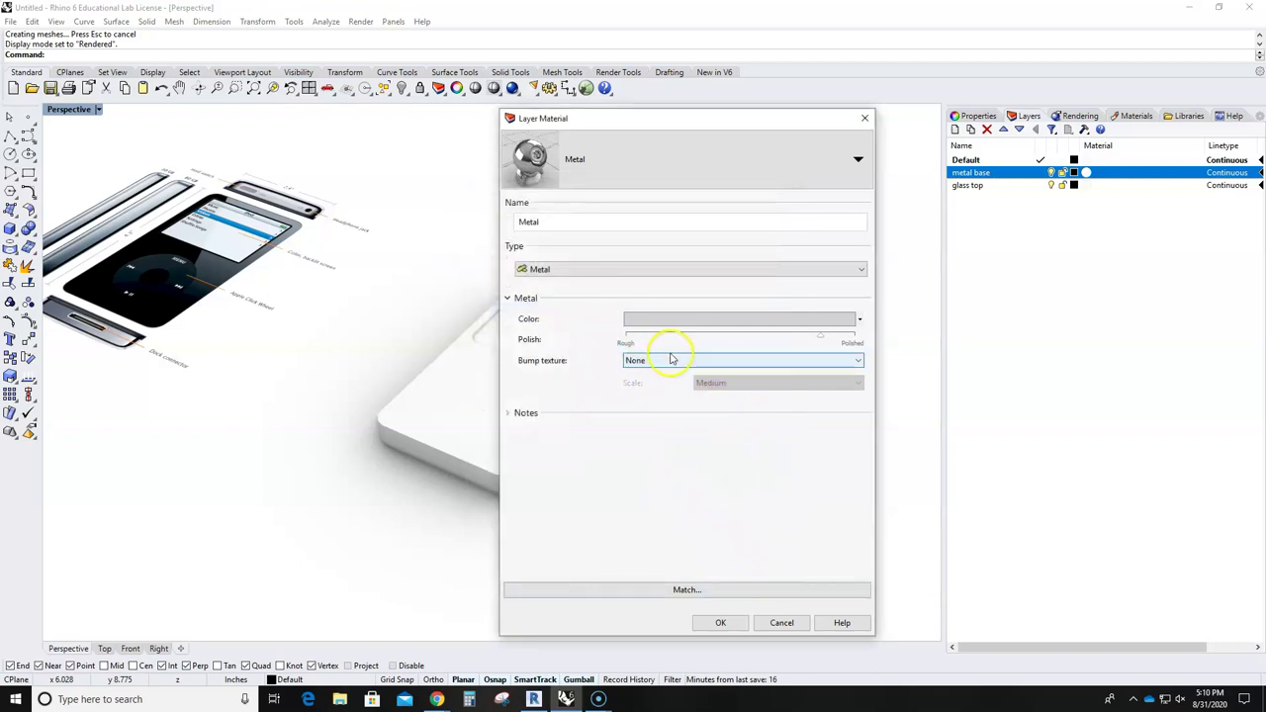
left_click(720, 622)
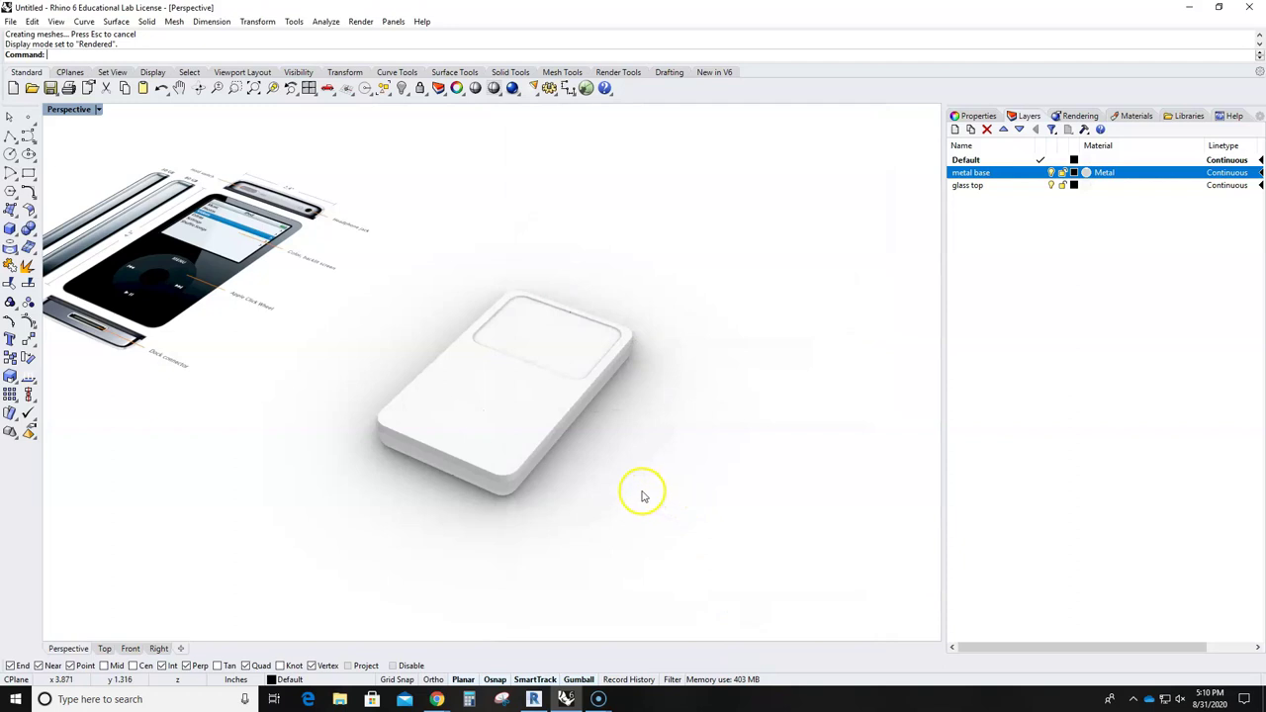
right_click_drag(642, 491, 585, 444)
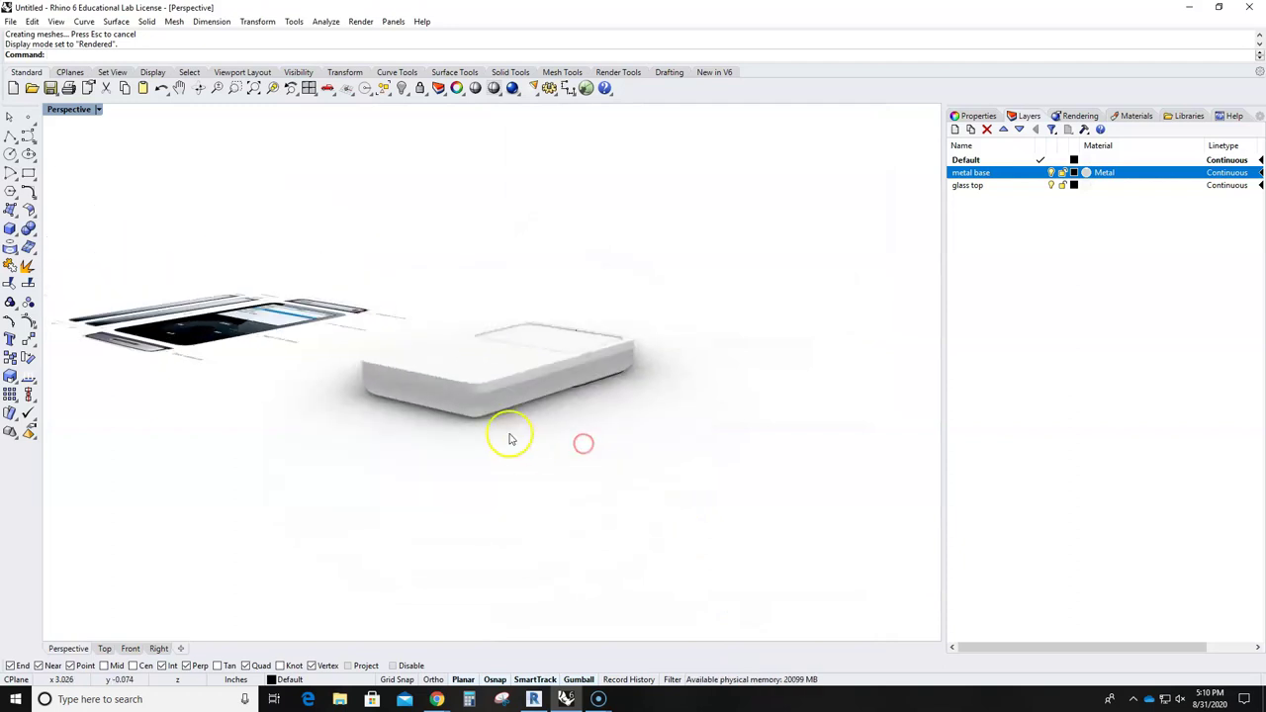
scroll(486, 423, "up", 5)
scroll(452, 389, "up", 2)
scroll(457, 387, "down", 2)
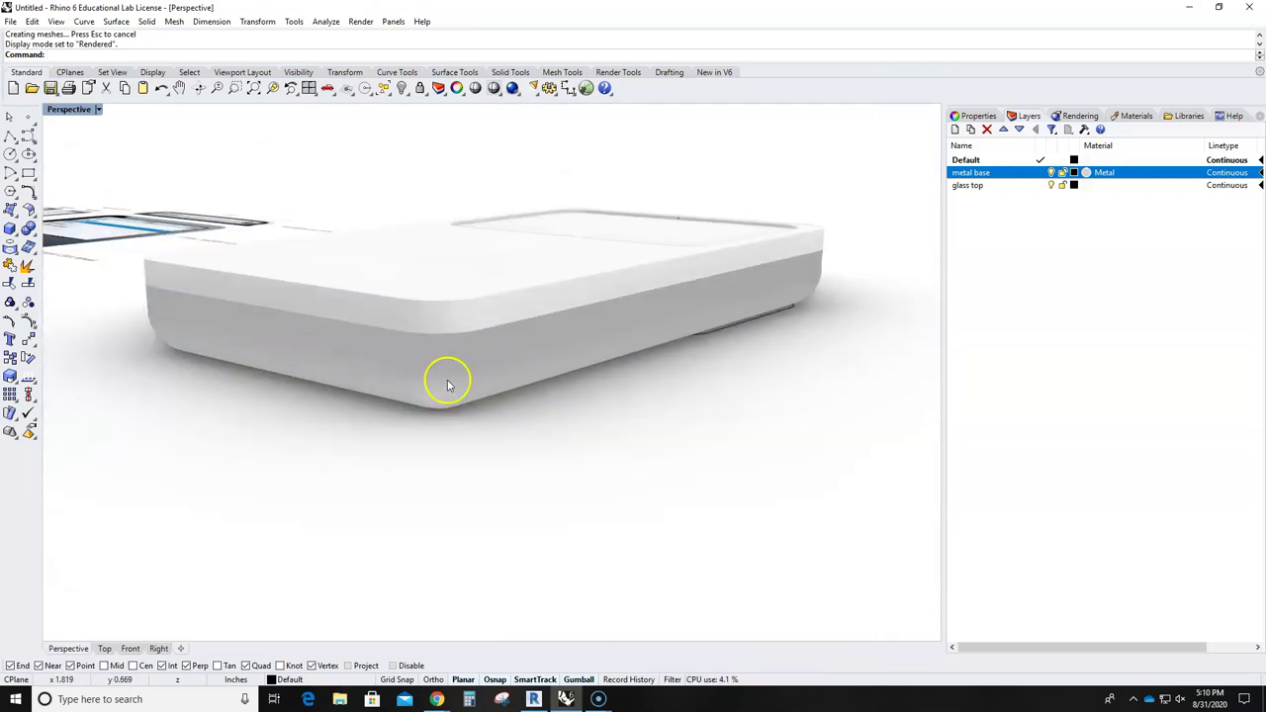
Assign the glass top layer a new Glass material coloured Dark Gray
left_click(1103, 185)
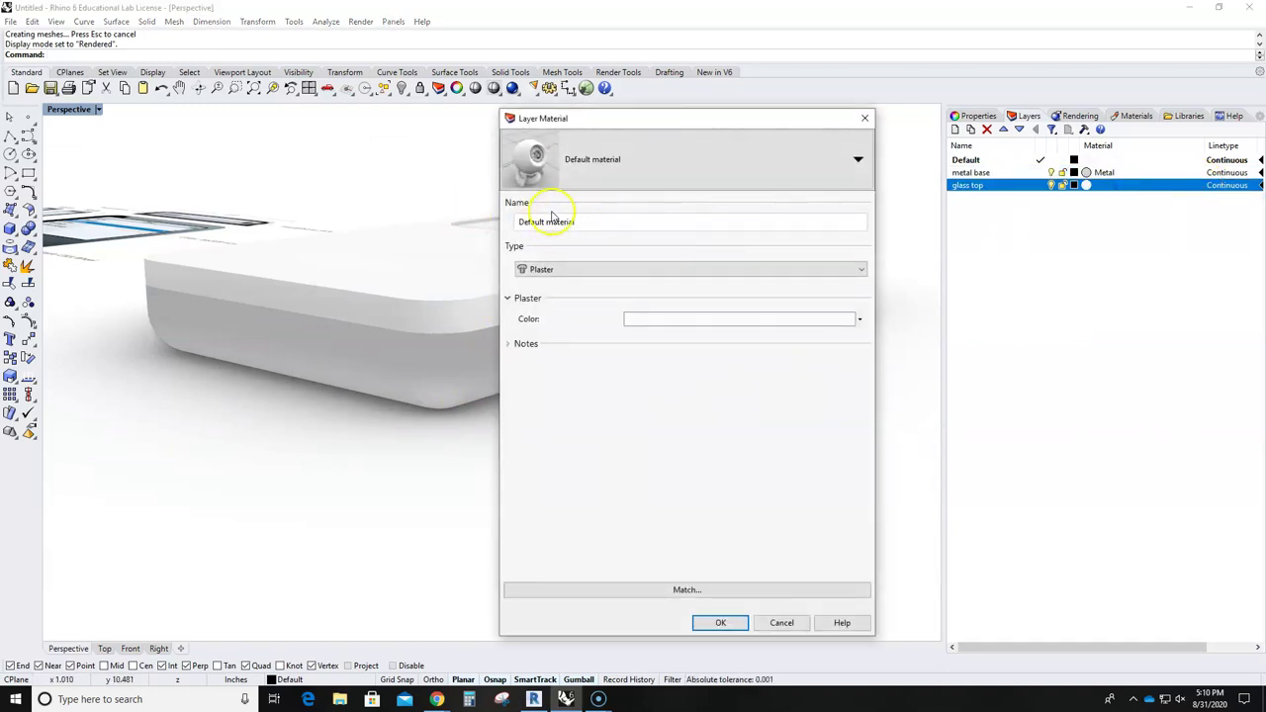
left_click(621, 170)
left_click(512, 201)
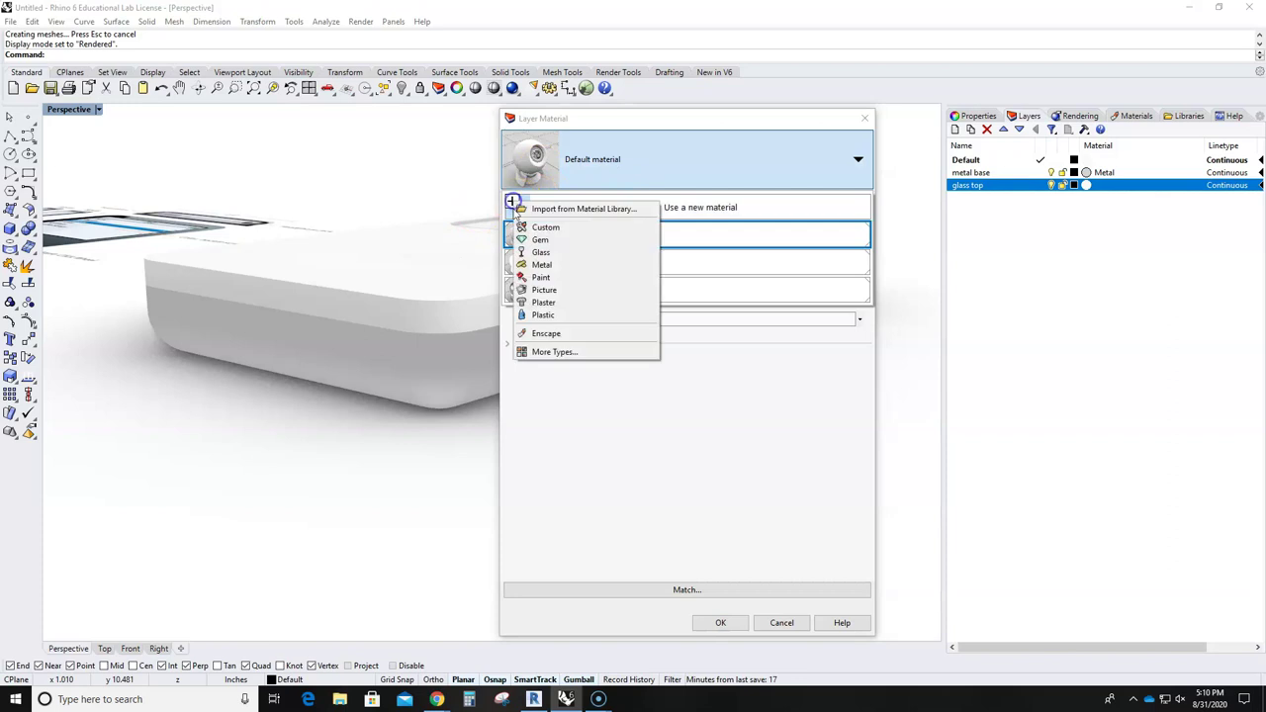
left_click(542, 252)
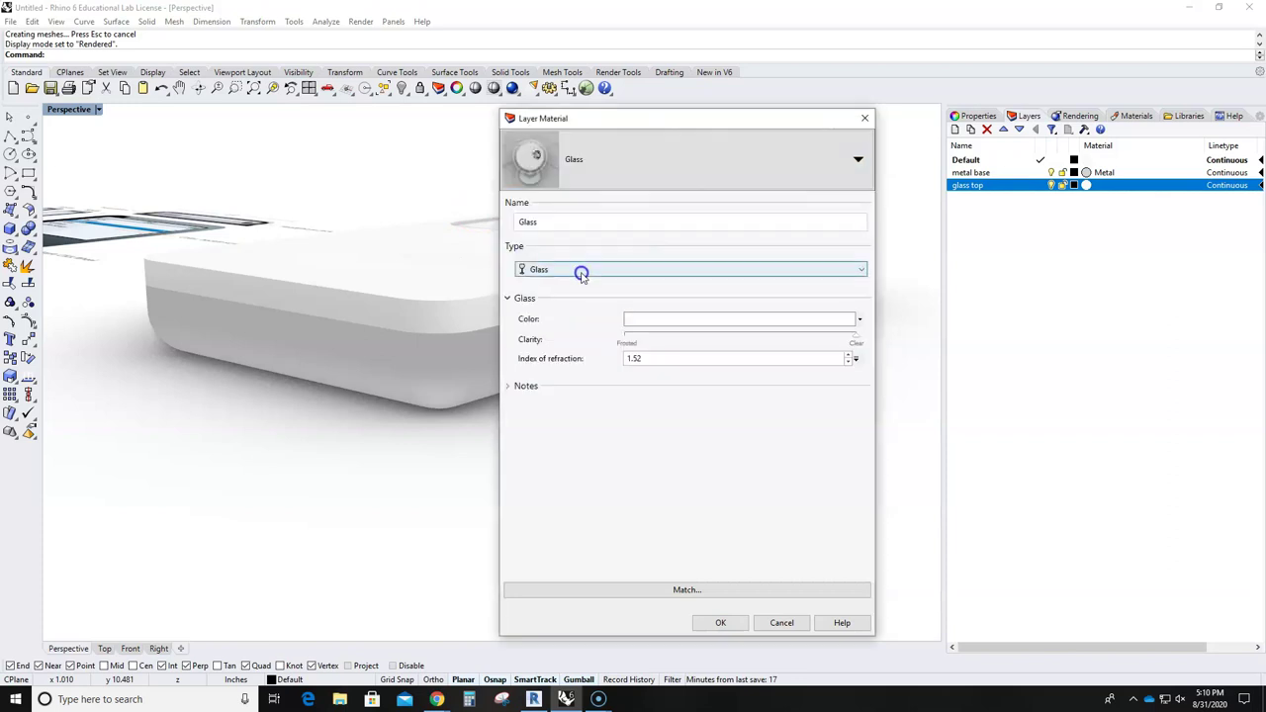
left_click(716, 317)
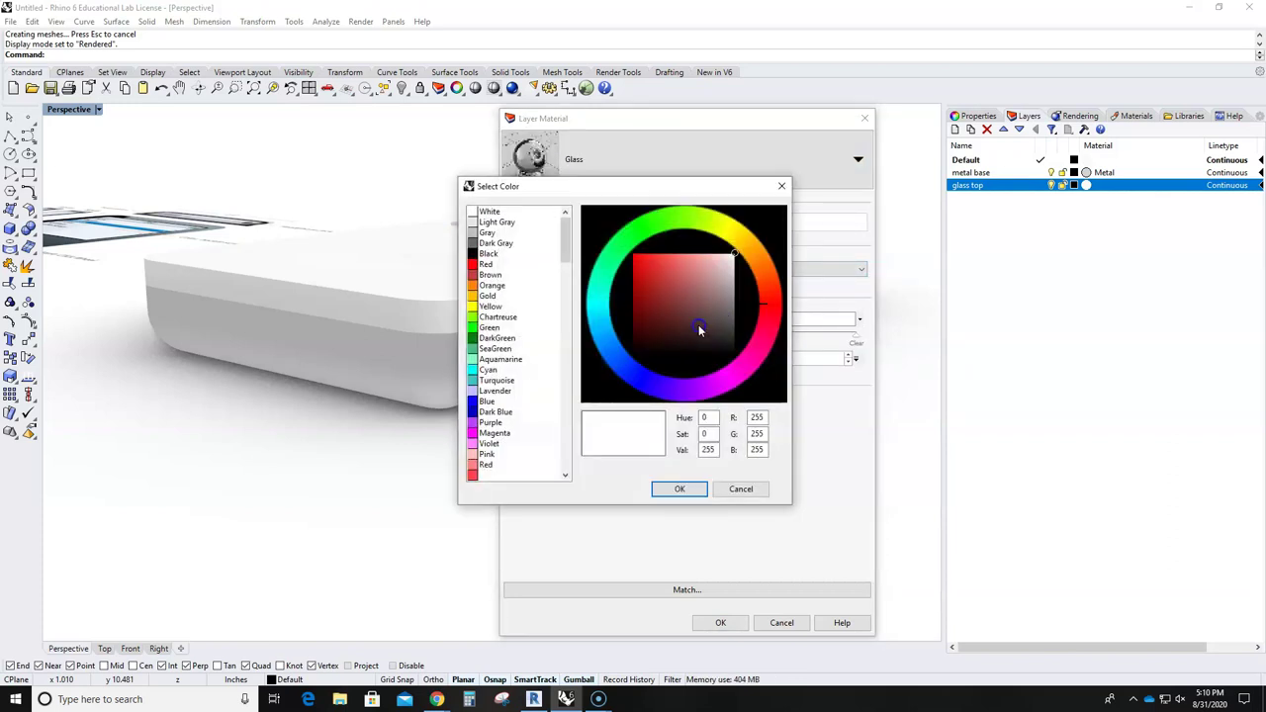
left_click(476, 234)
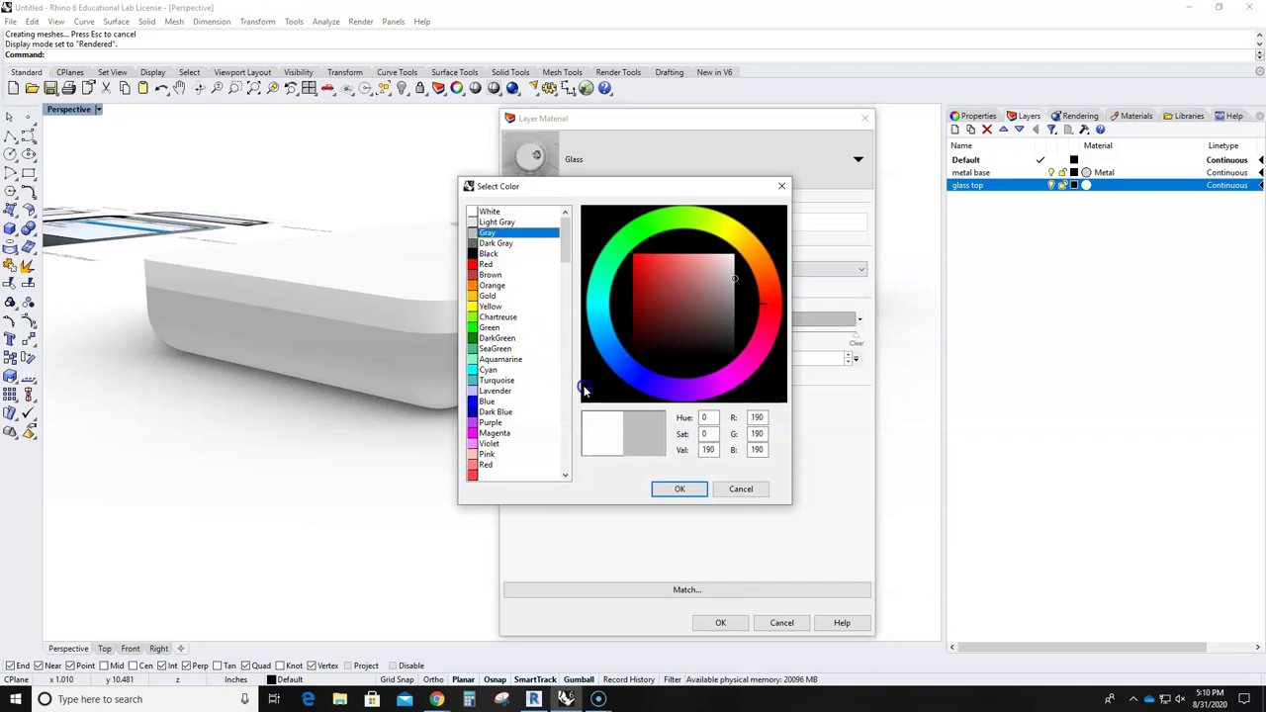
left_click(673, 488)
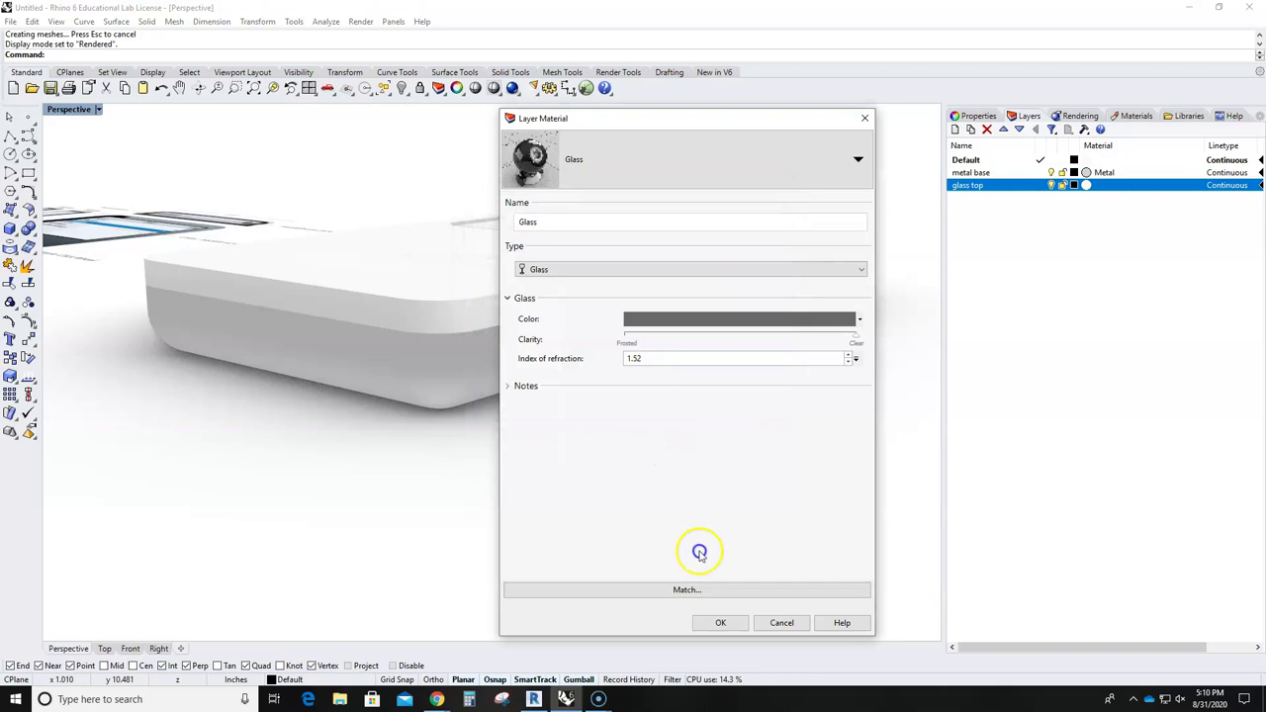
left_click(724, 622)
mouse_move(587, 455)
right_mouse_down()
mouse_move(616, 512)
mouse_move(612, 492)
mouse_move(718, 531)
mouse_move(661, 524)
right_mouse_up()
scroll(679, 528, "down", 6)
scroll(684, 506, "down", 5)
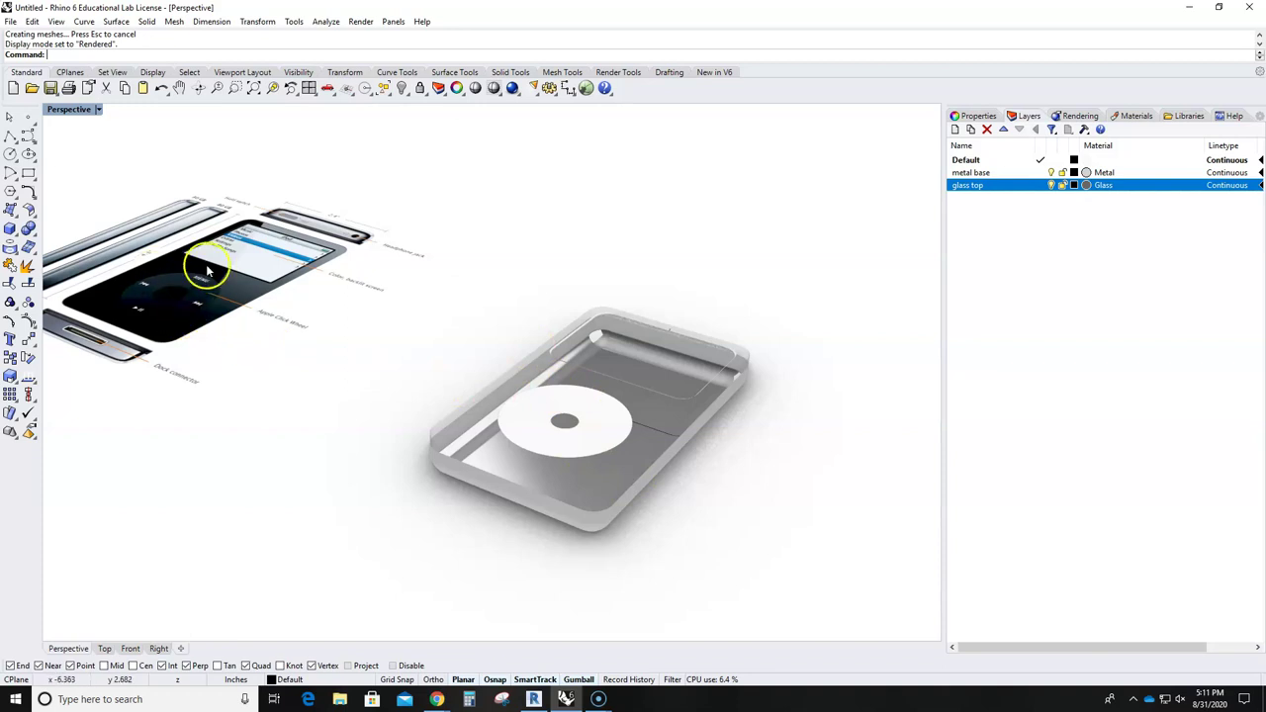
right_click_drag(198, 306, 614, 412)
scroll(614, 412, "up", 5)
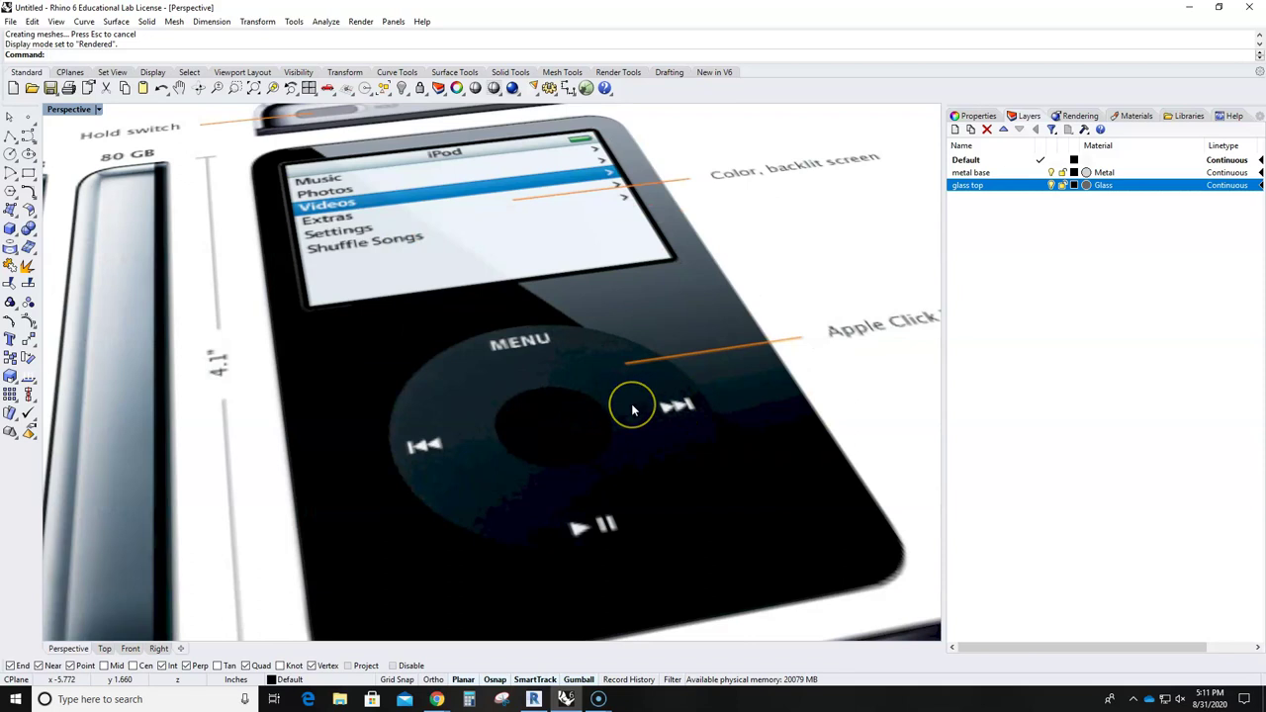
scroll(633, 409, "down", 5)
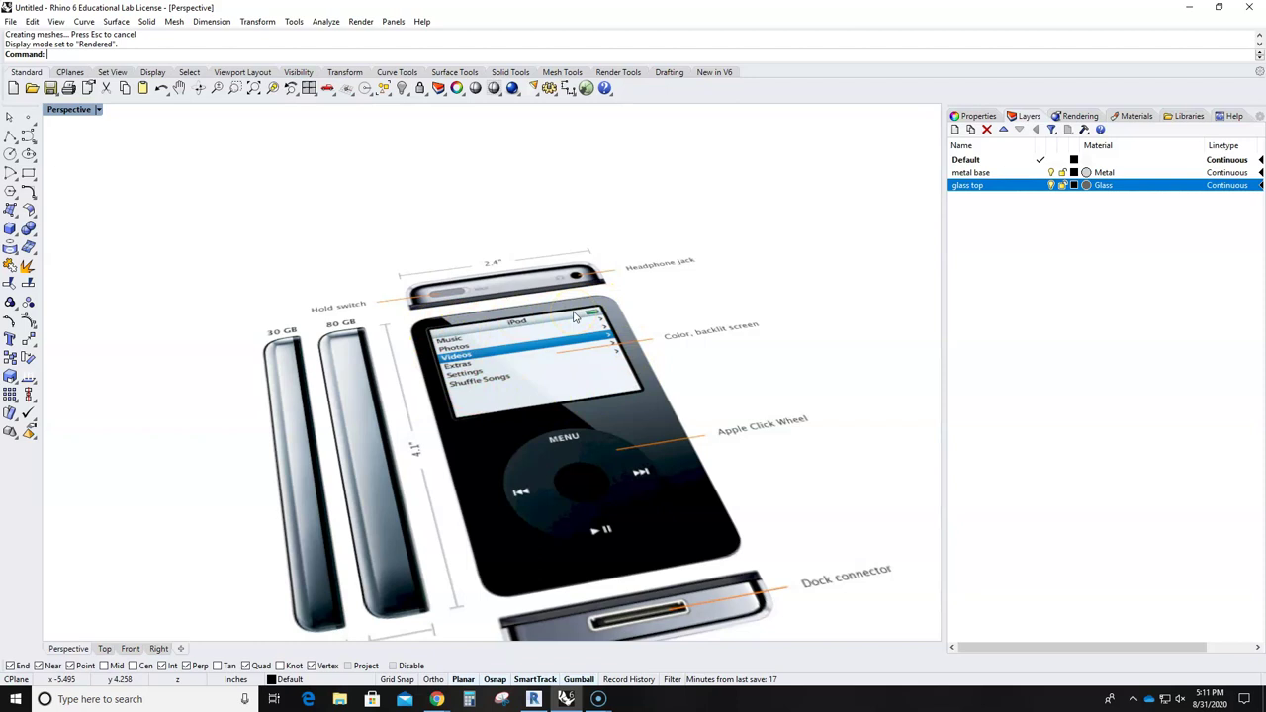
scroll(575, 316, "down", 5)
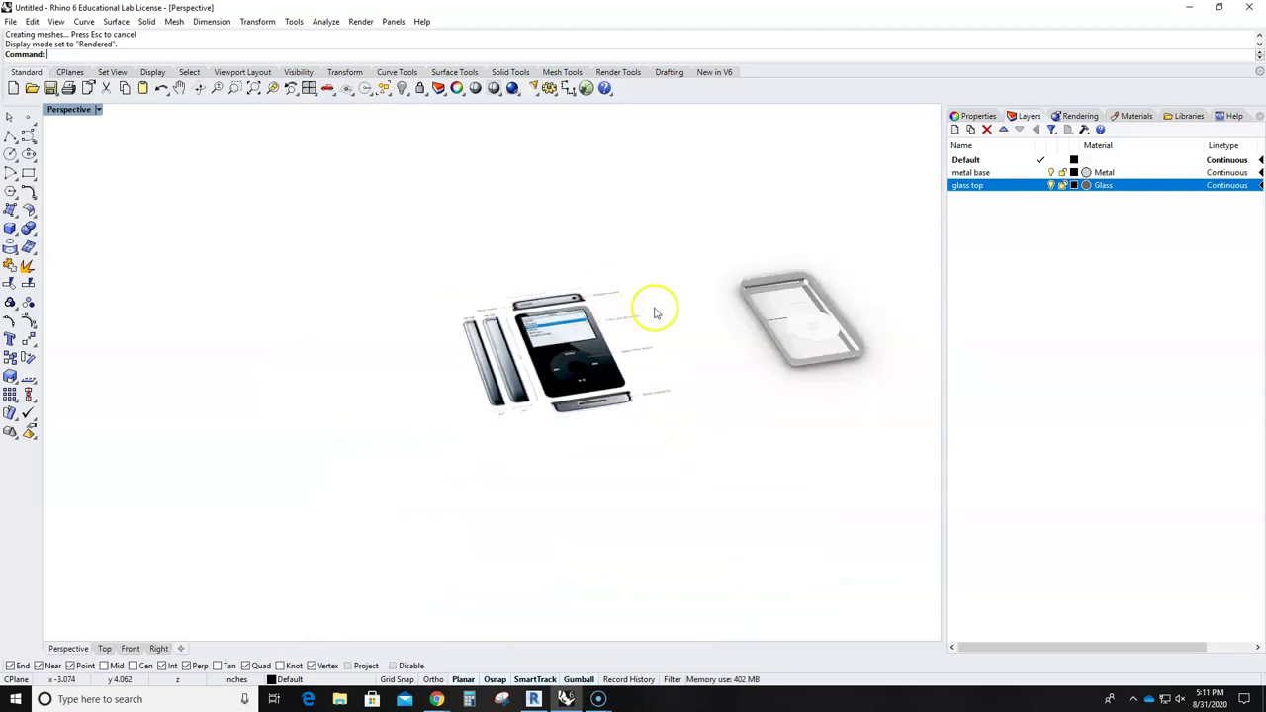
scroll(796, 302, "up", 3)
left_click(794, 295)
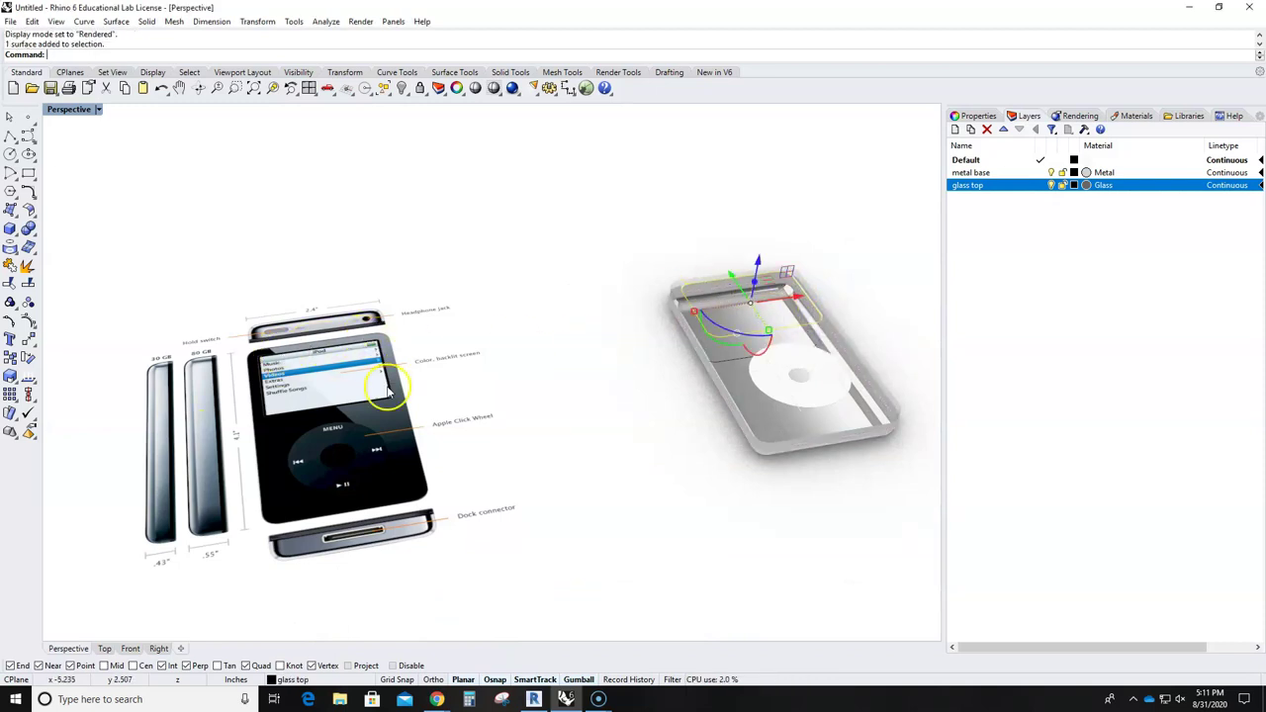
left_click(569, 381)
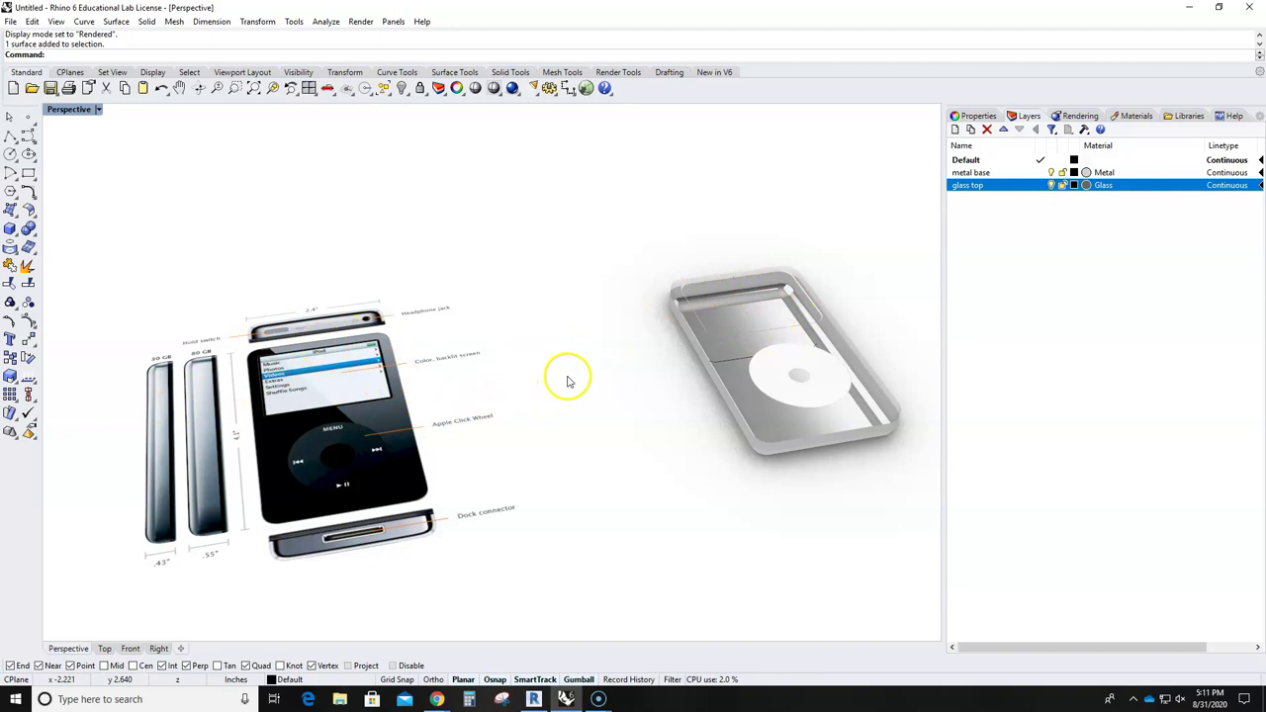